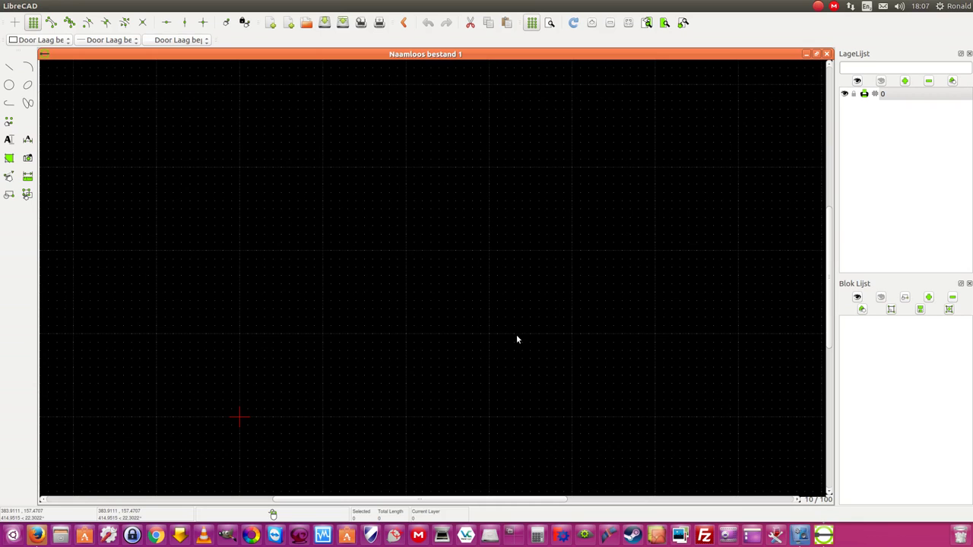
# Zoom and pan the empty sheet, then show the circle tools in the left toolbar.
pyautogui.scroll(-3, 517, 337)
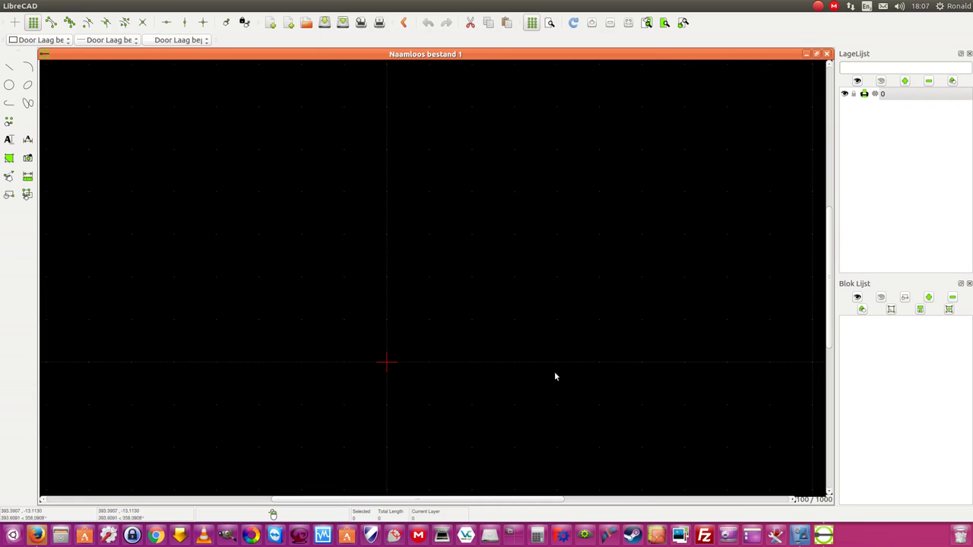
pyautogui.scroll(-2, 573, 360)
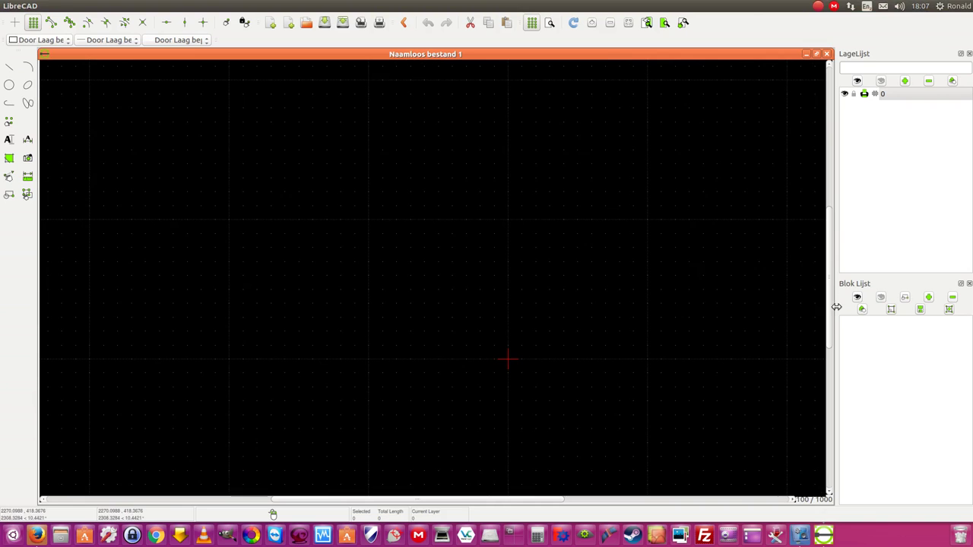
pyautogui.scroll(-2, 829, 334)
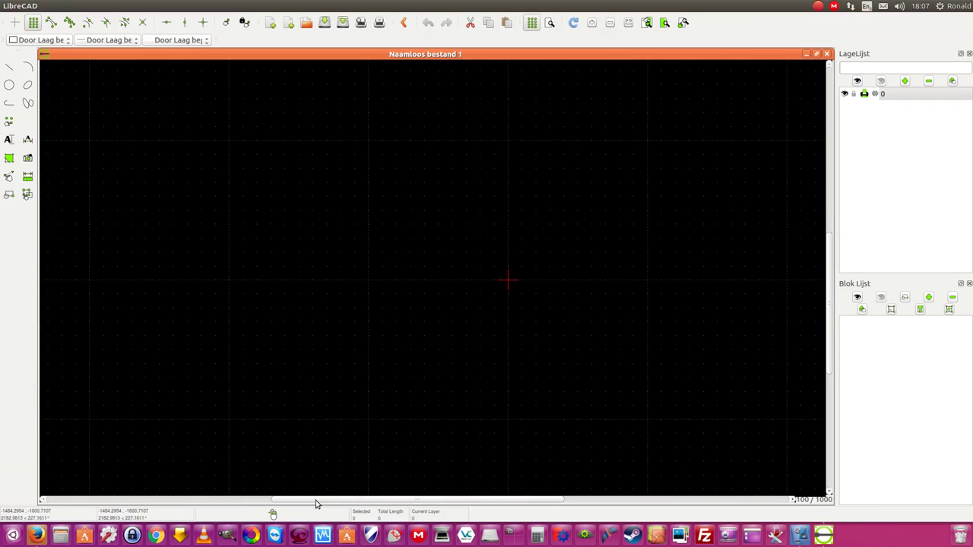
pyautogui.moveTo(318, 503); pyautogui.dragTo(385, 504)
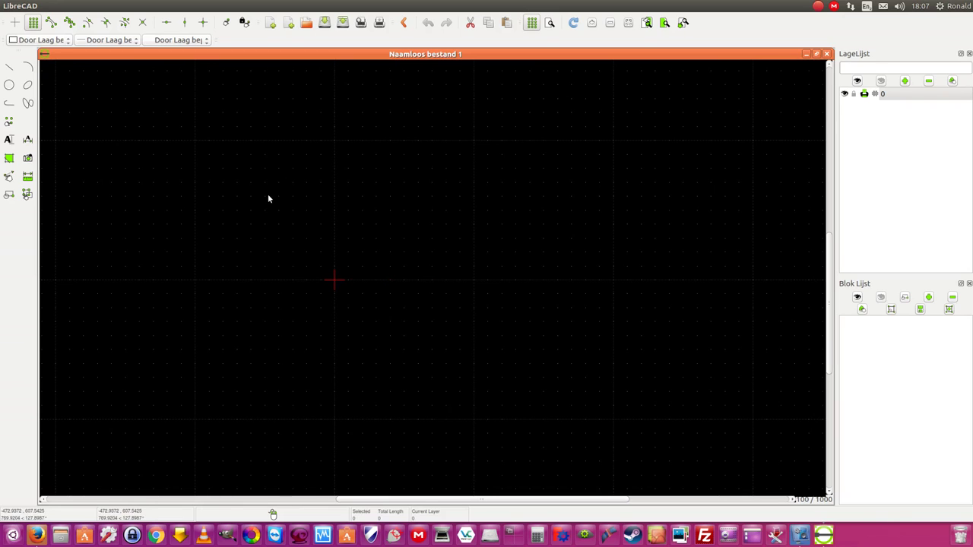
pyautogui.click(9, 84)
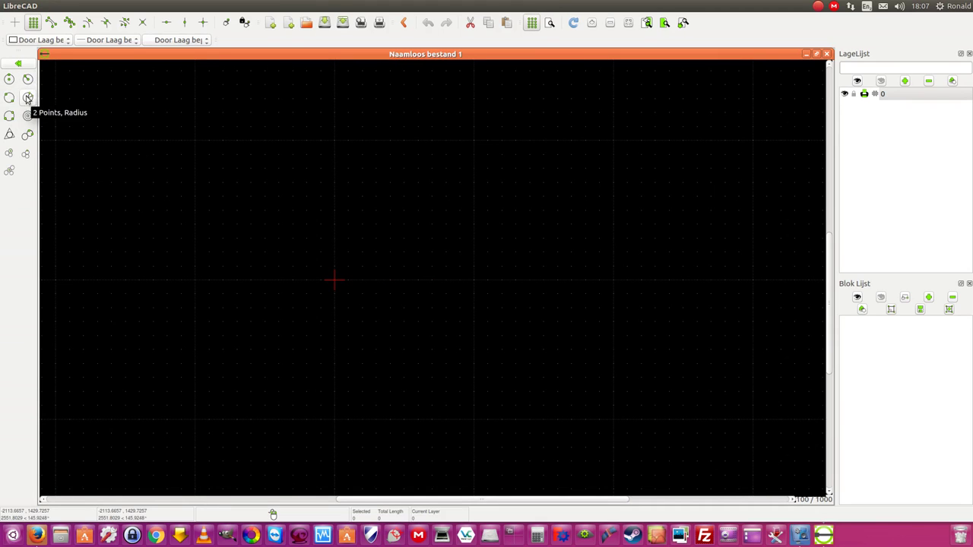
# Draw a Center, Point circle at the origin with a large radius.
pyautogui.click(9, 80)
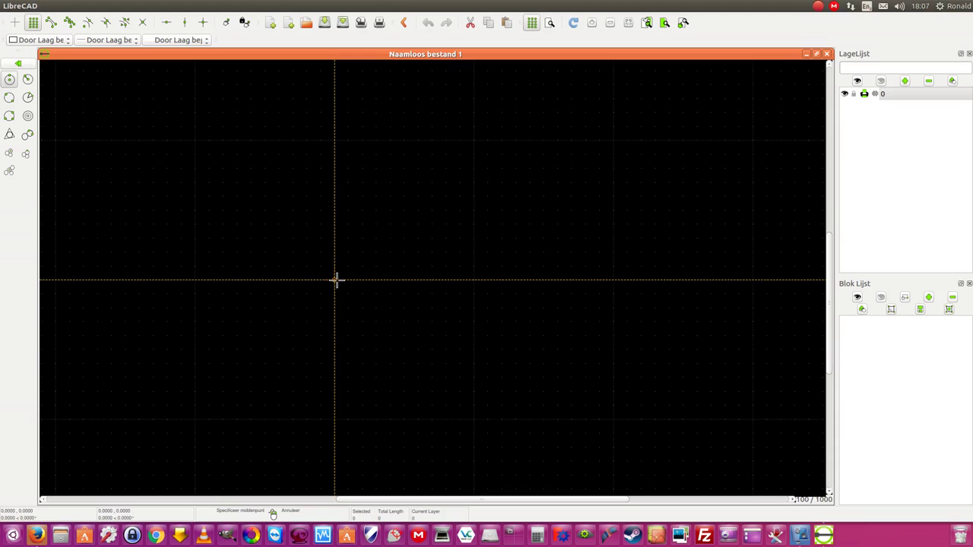
pyautogui.click(335, 280)
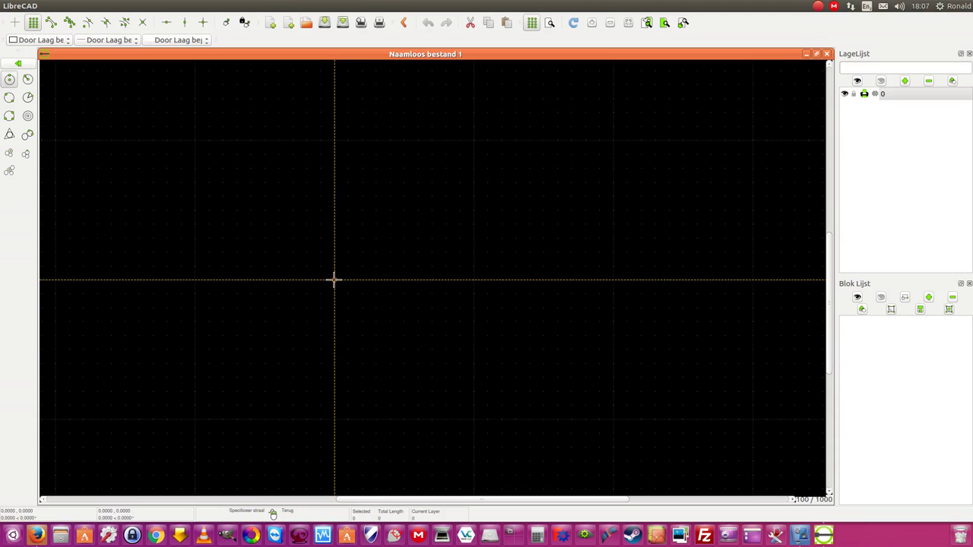
pyautogui.click(335, 419)
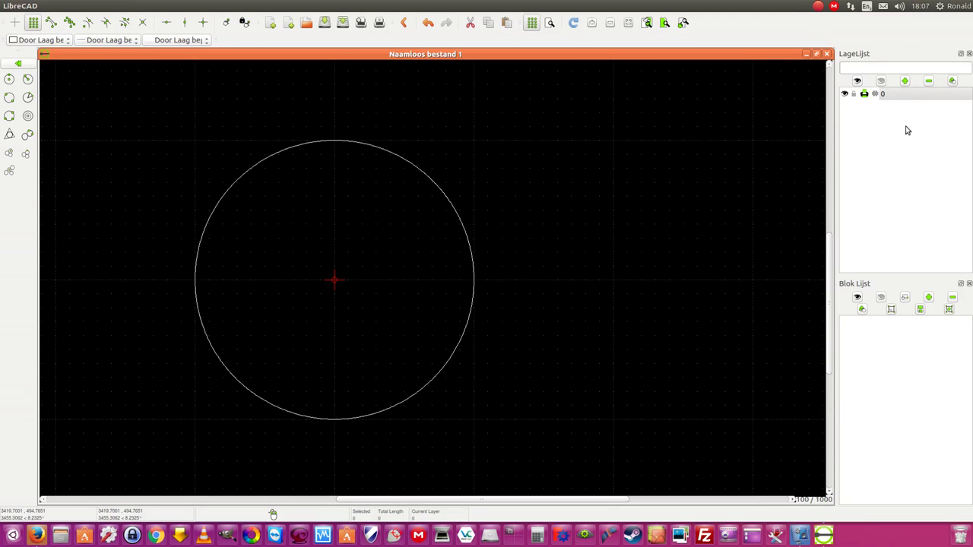
# Change layer 0's Breedte to 0.35mm (ISO) in its layer settings.
pyautogui.click(952, 82)
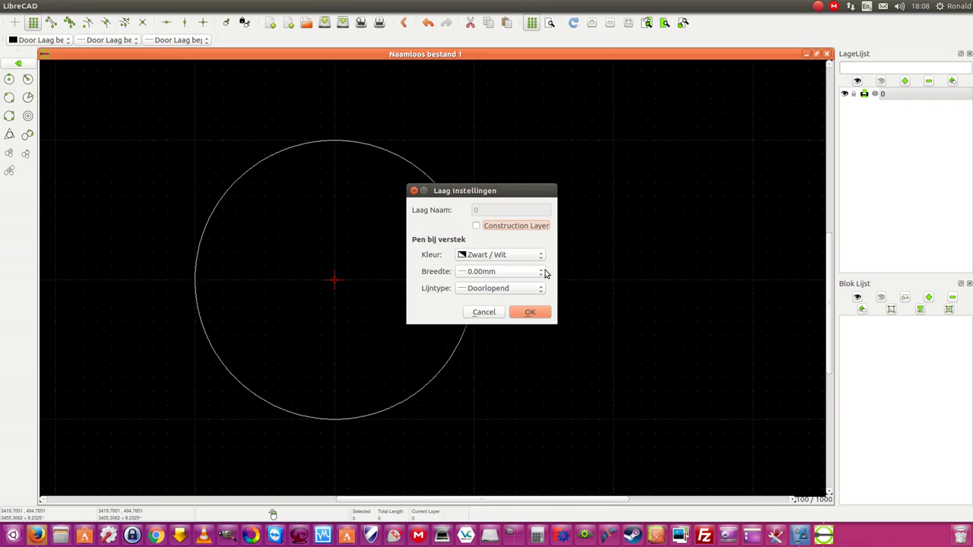
pyautogui.click(539, 274)
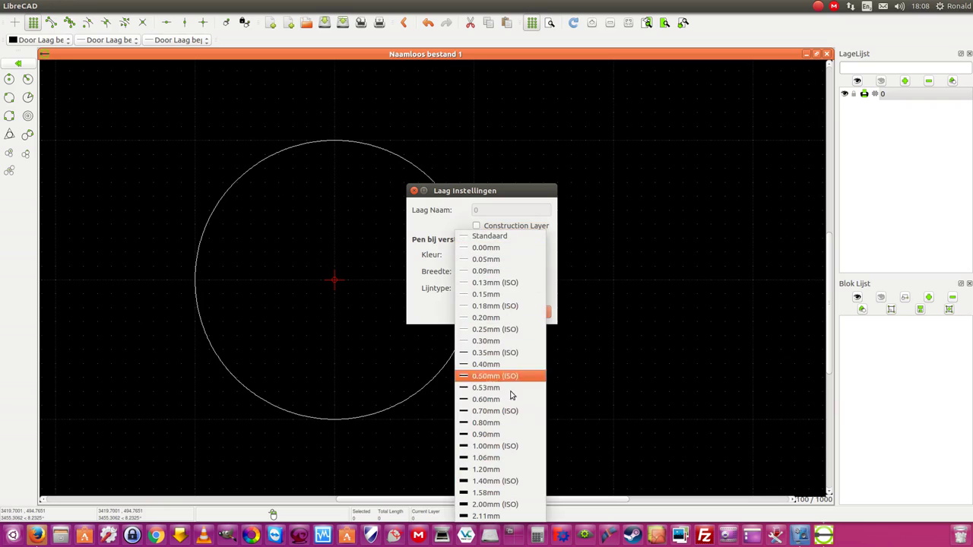
pyautogui.click(504, 353)
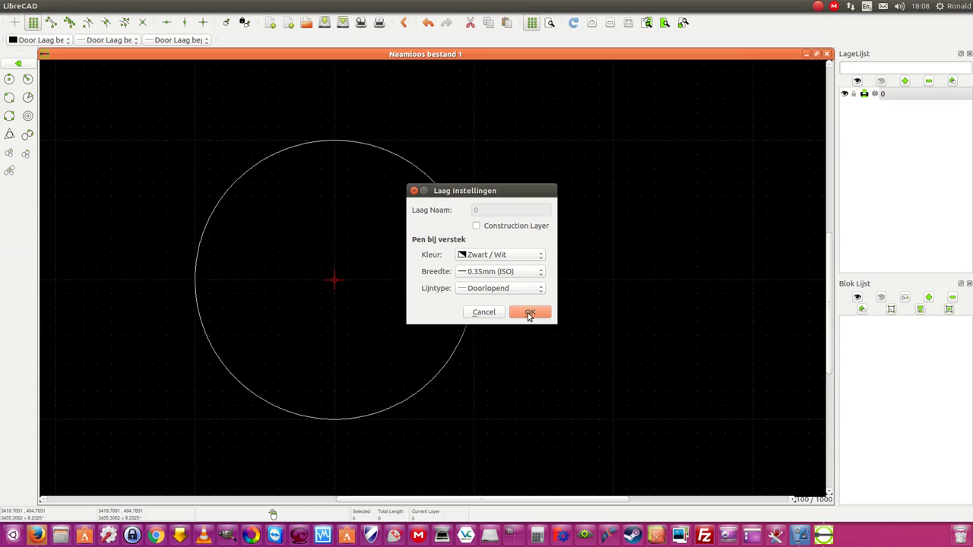
pyautogui.click(529, 314)
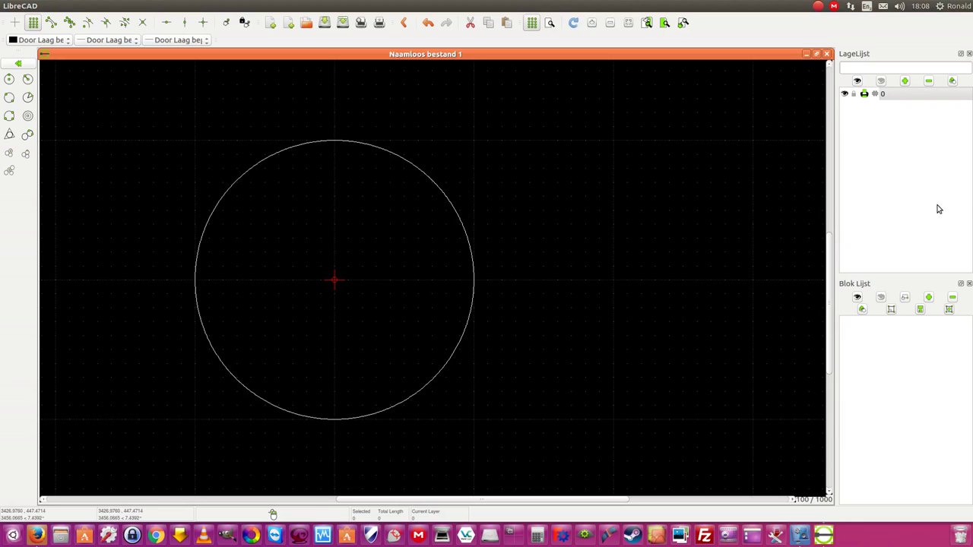
# Create the Hartlijn layer with 0.05mm width and Center (smal) line type.
pyautogui.click(905, 81)
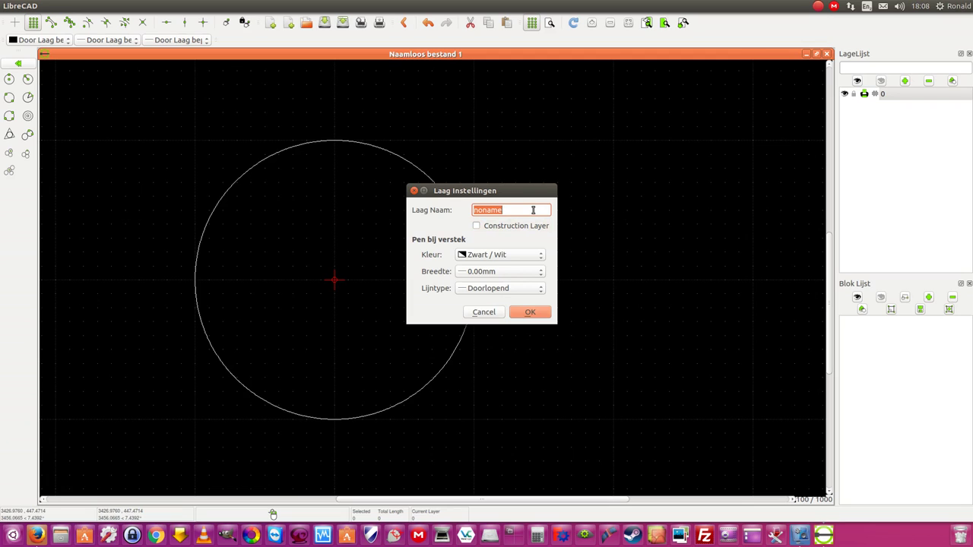
pyautogui.press('BackSpace')
pyautogui.write('Hartlijn')
pyautogui.click(532, 272)
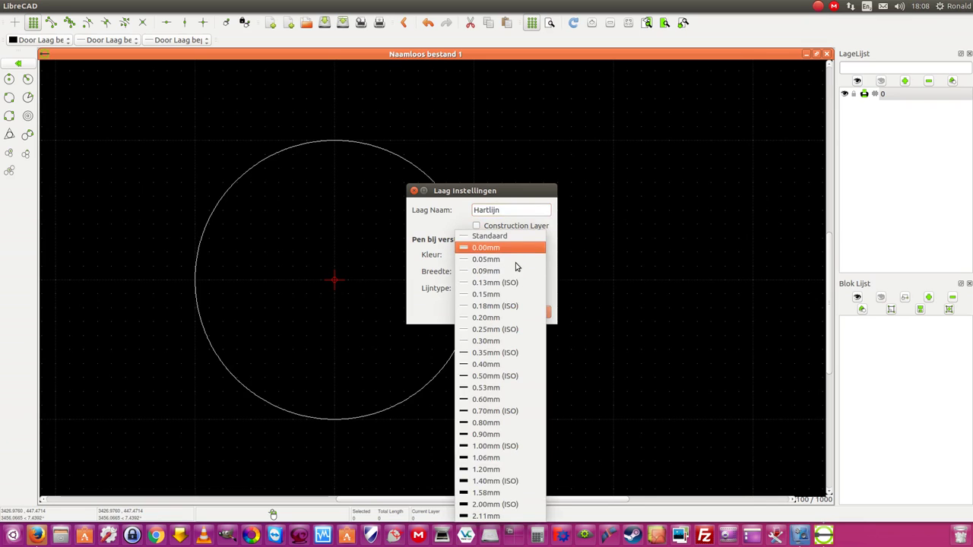
pyautogui.click(515, 266)
pyautogui.click(515, 289)
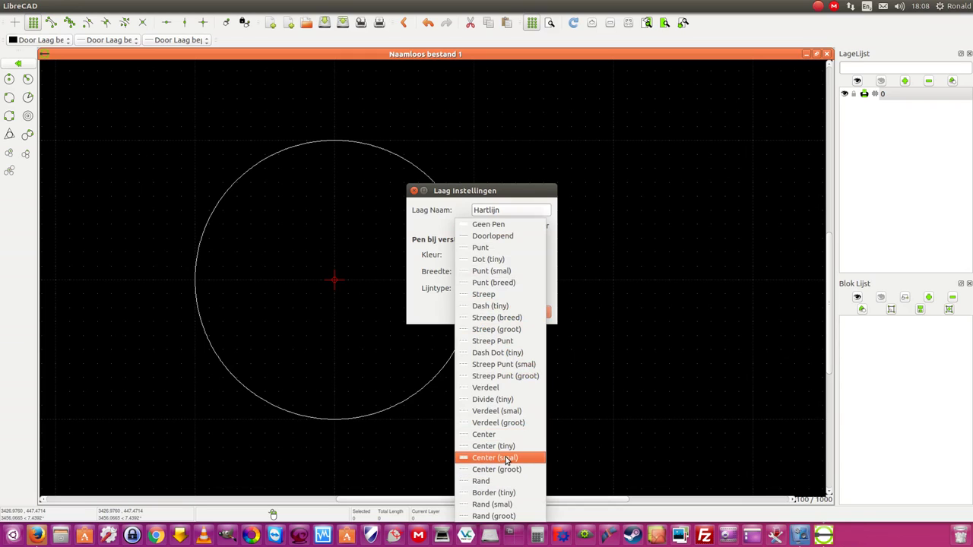
pyautogui.click(506, 458)
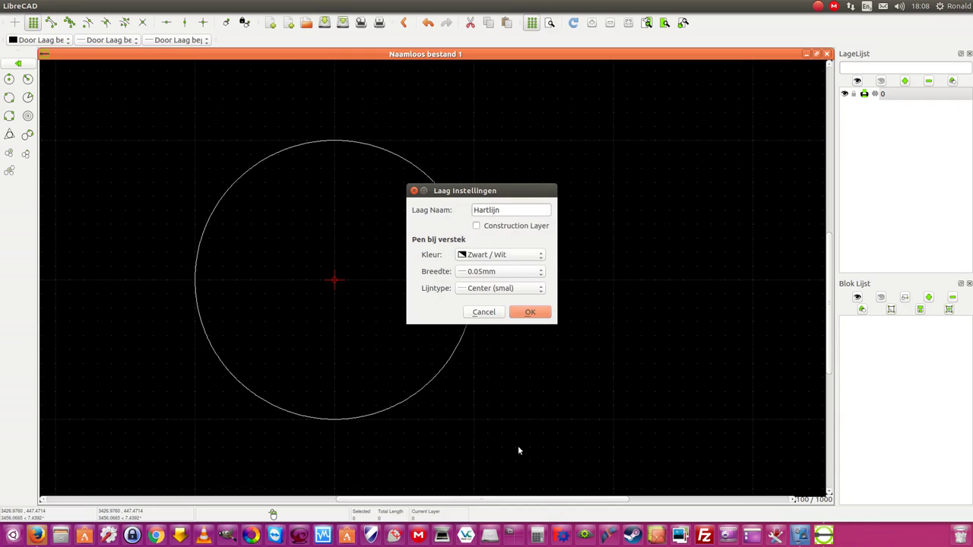
pyautogui.click(536, 313)
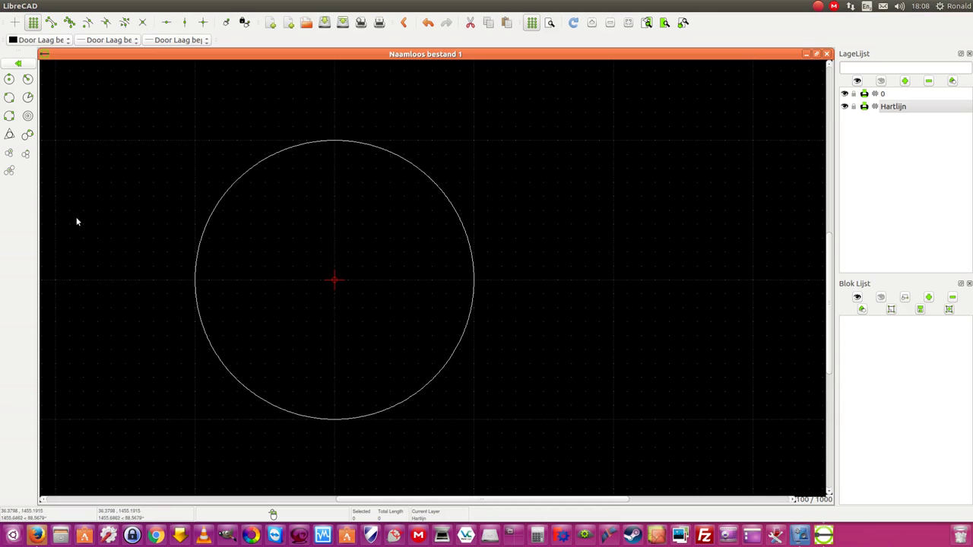
pyautogui.moveTo(247, 5)
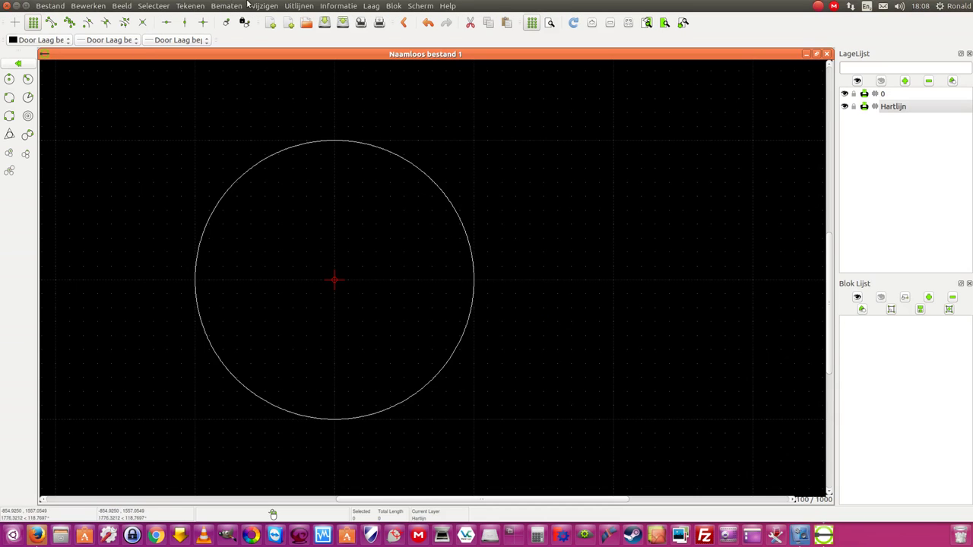
# Change the circle's radius from 1000 to 200 in Eigenschappen and zoom in on it.
pyautogui.click(264, 6)
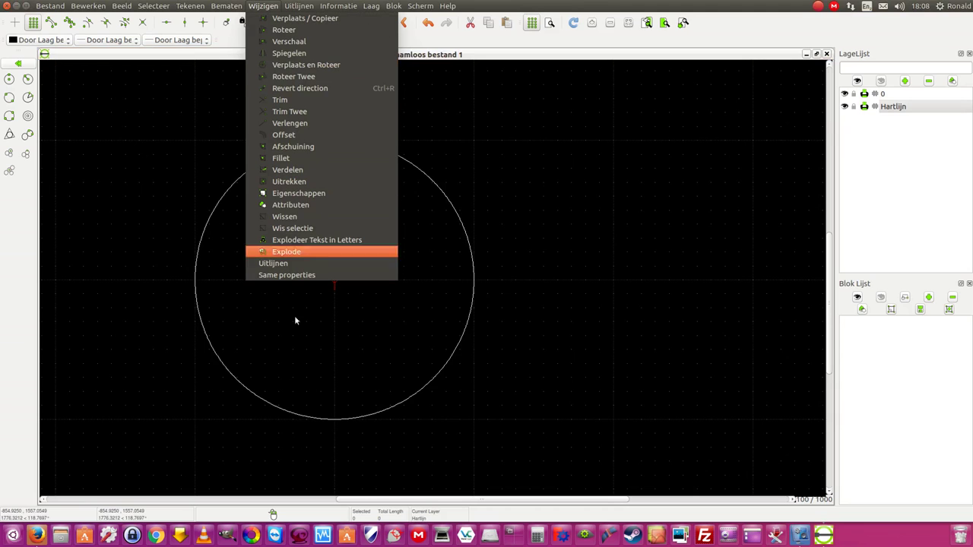
pyautogui.click(299, 194)
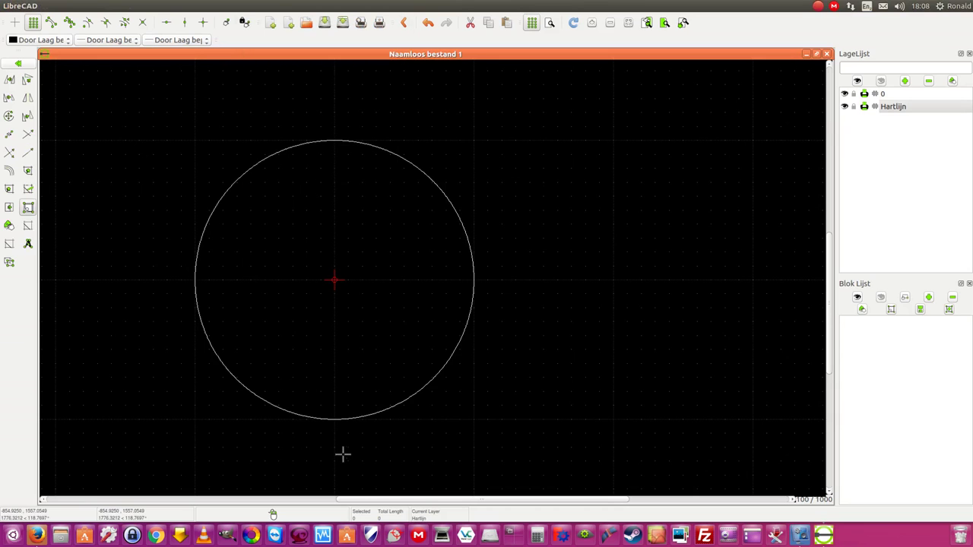
pyautogui.click(333, 419)
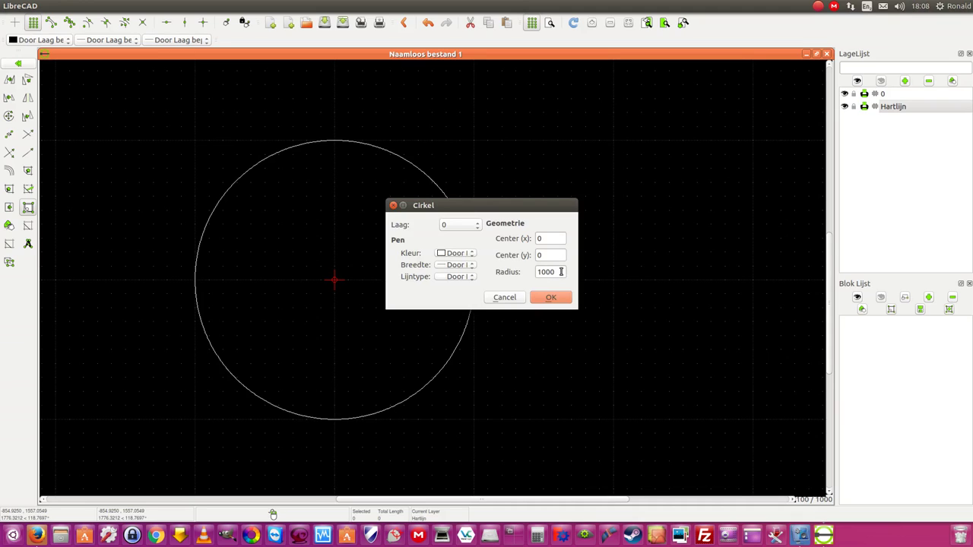
pyautogui.moveTo(560, 272); pyautogui.dragTo(521, 271)
pyautogui.press('BackSpace')
pyautogui.write('00')
pyautogui.click(550, 297)
pyautogui.scroll(3, 365, 285)
pyautogui.scroll(2, 346, 289)
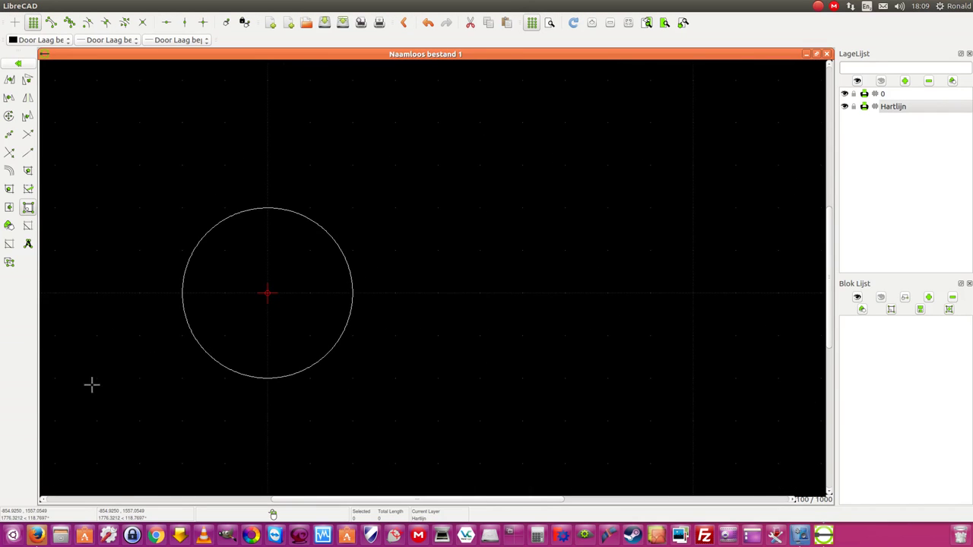
pyautogui.scroll(2, 90, 364)
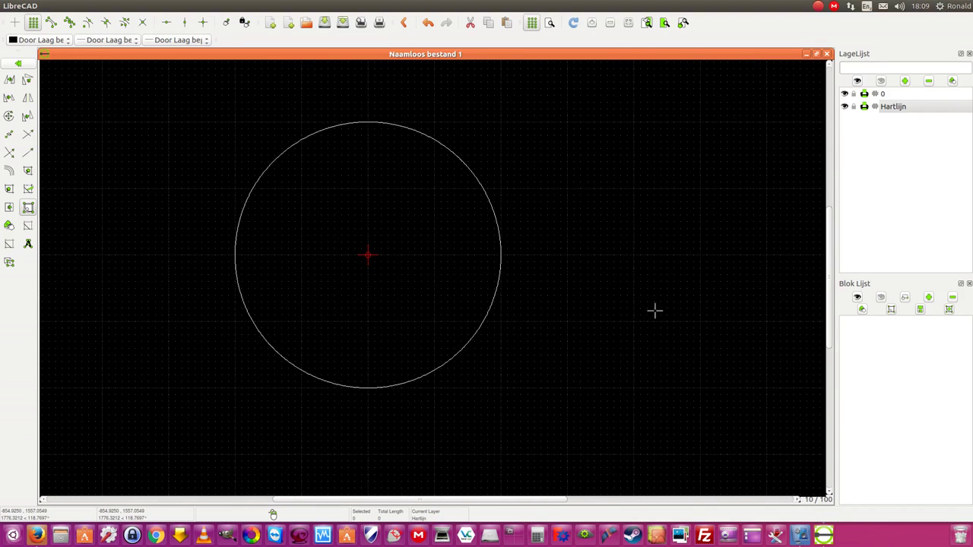
pyautogui.click(9, 115)
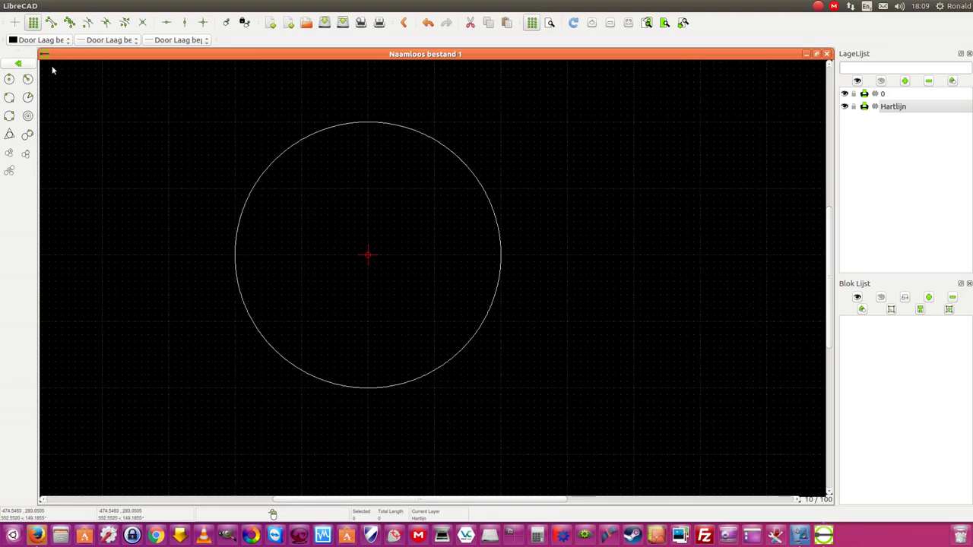
pyautogui.click(18, 63)
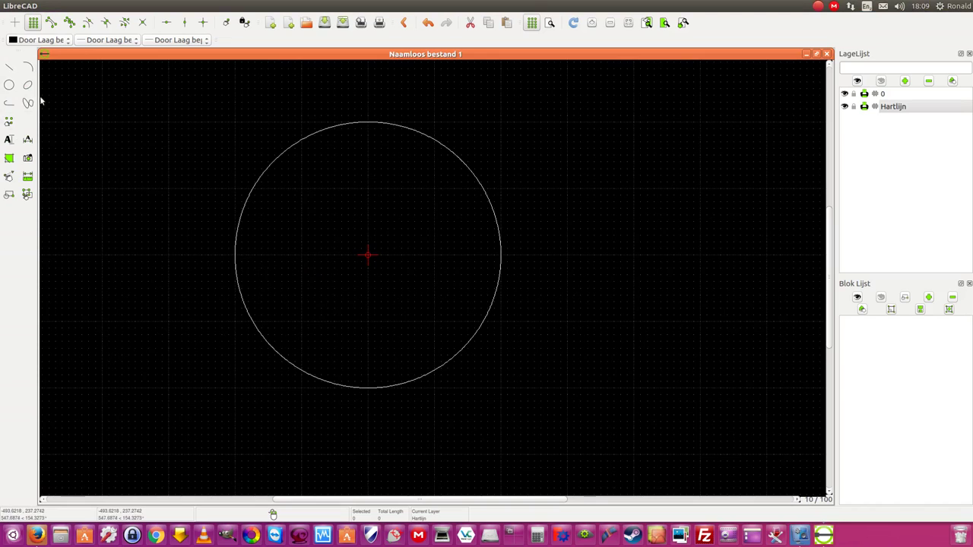
# Draw horizontal and vertical centre lines crossing at the circle's centre.
pyautogui.click(9, 67)
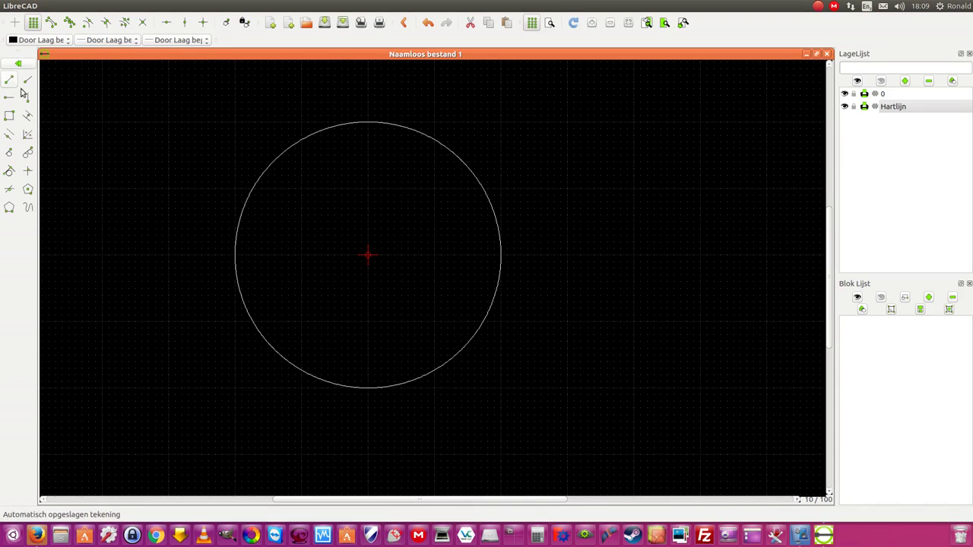
pyautogui.click(9, 81)
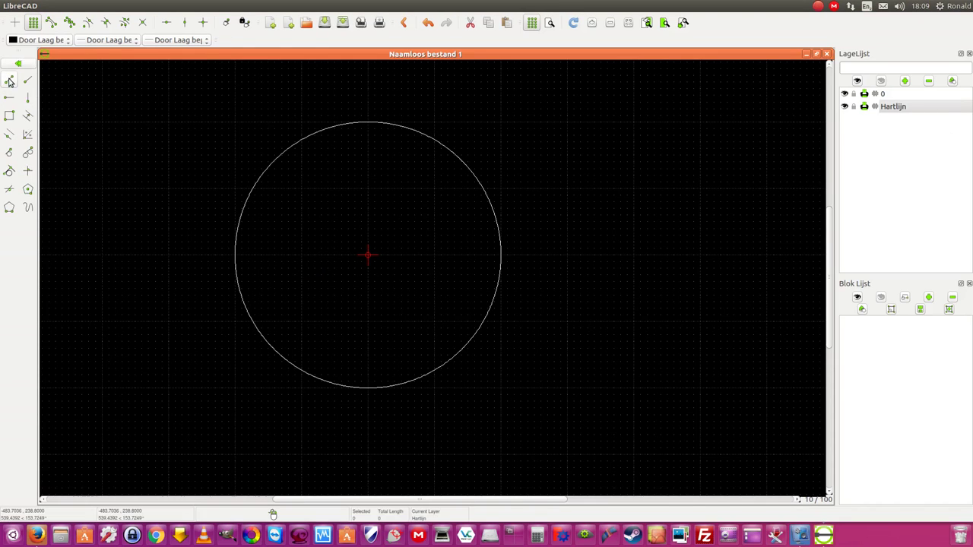
pyautogui.click(9, 81)
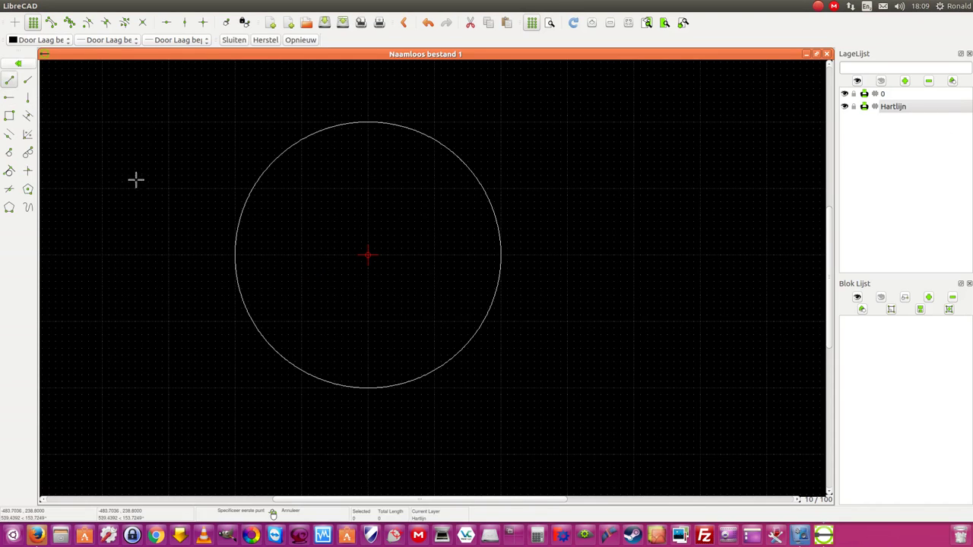
pyautogui.click(202, 255)
pyautogui.click(529, 256)
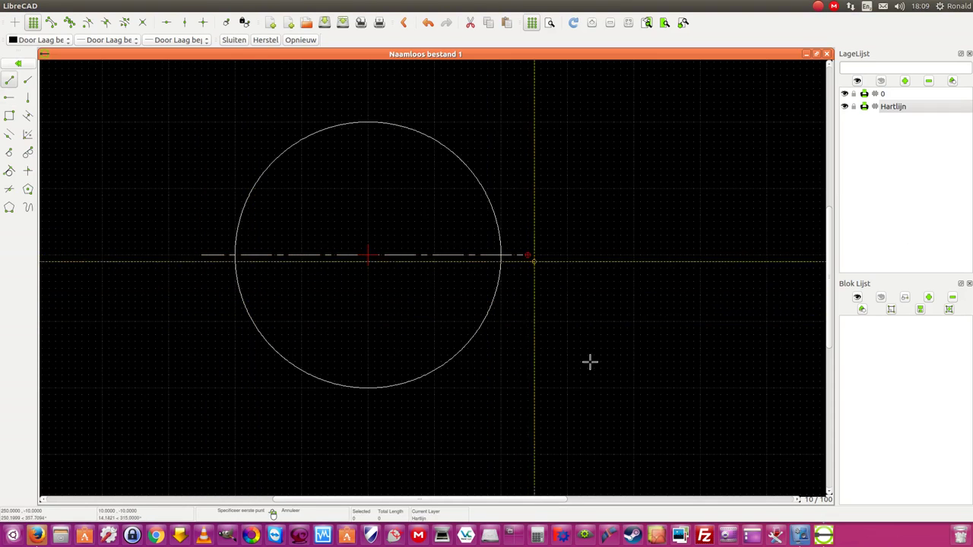
pyautogui.click(367, 94)
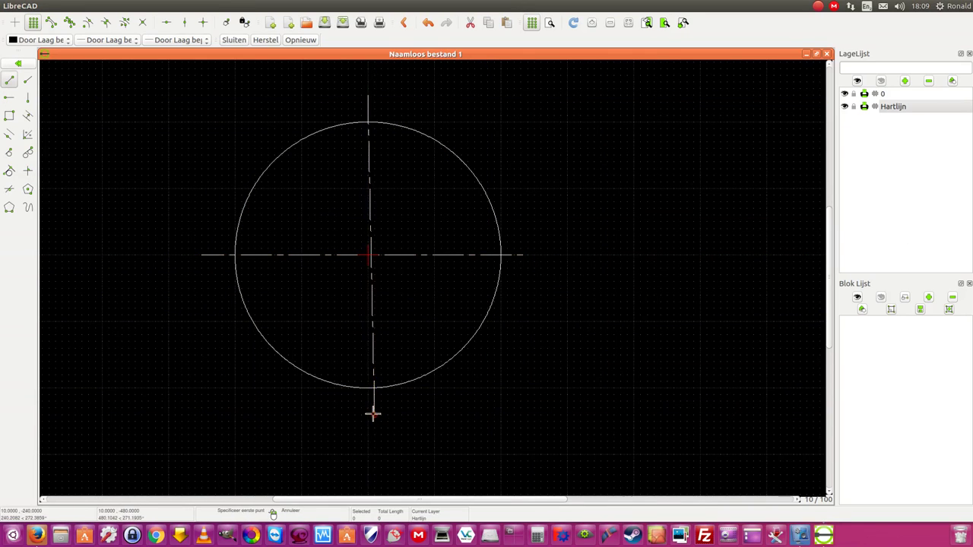
pyautogui.click(373, 414)
pyautogui.press('Escape')
# Select the vertical centre line, then cancel a started move and deselect it.
pyautogui.scroll(1, 394, 405)
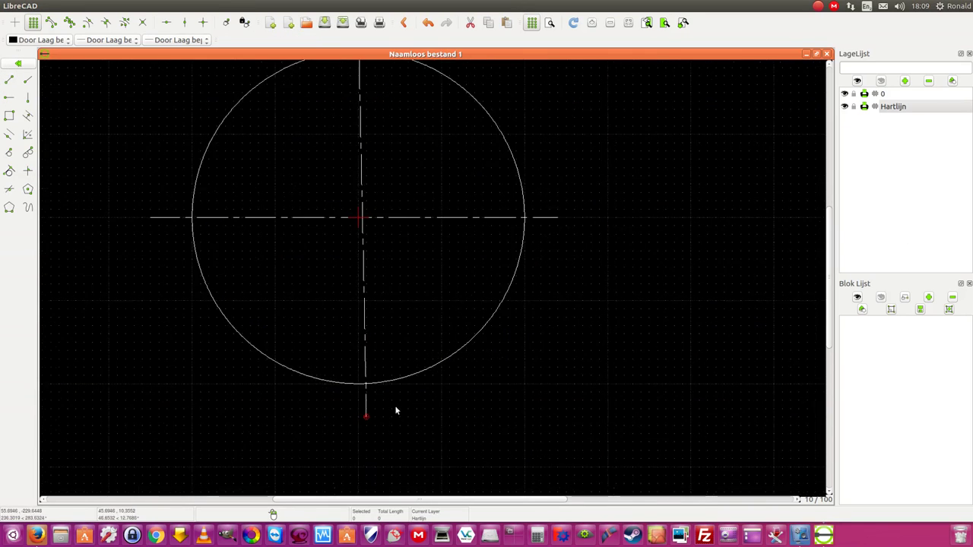
pyautogui.scroll(4, 393, 406)
pyautogui.click(320, 417)
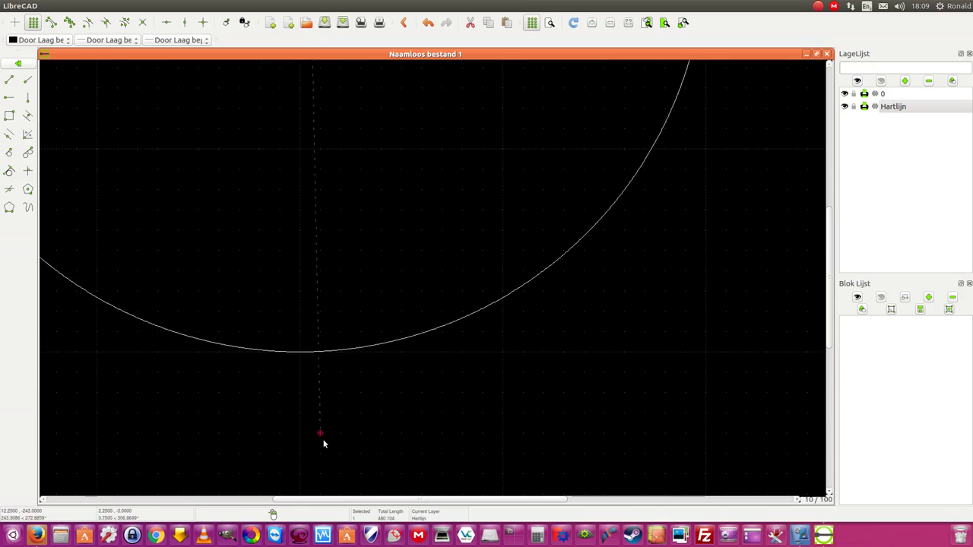
pyautogui.scroll(3, 320, 429)
pyautogui.press('m')
pyautogui.press('v')
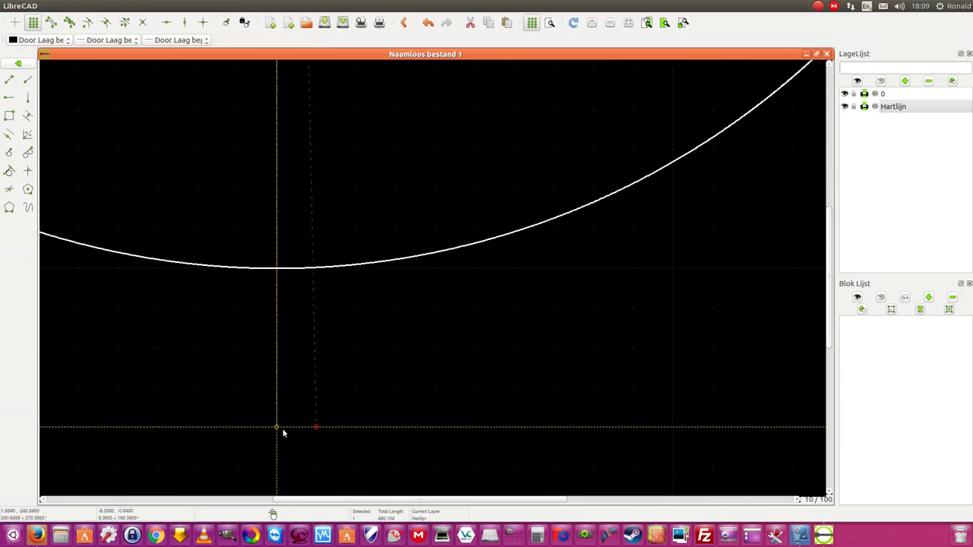
pyautogui.rightClick(284, 418)
pyautogui.rightClick(277, 405)
# Zoom out and pan so the circle sits centred in the view.
pyautogui.scroll(-2, 406, 387)
pyautogui.scroll(-3, 422, 181)
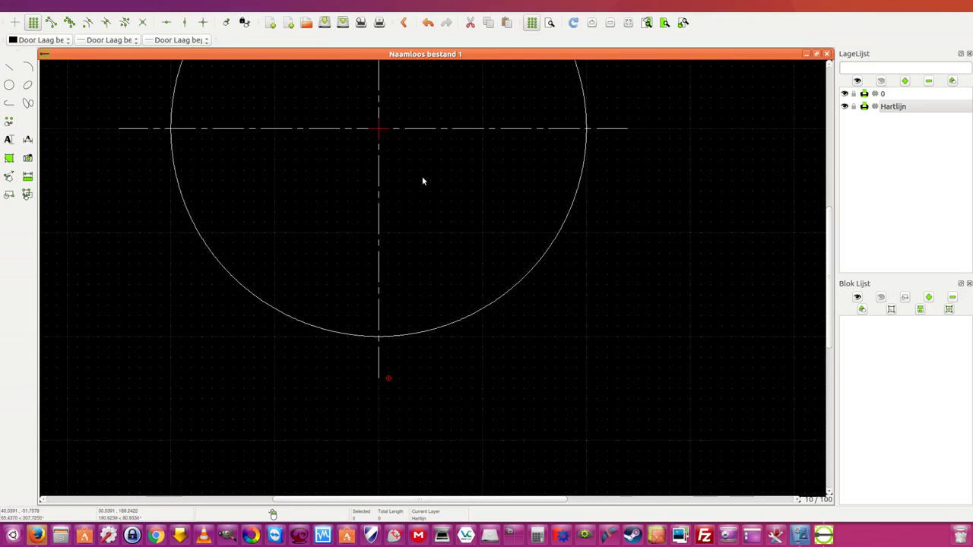
pyautogui.scroll(-2, 422, 181)
pyautogui.scroll(-2, 435, 157)
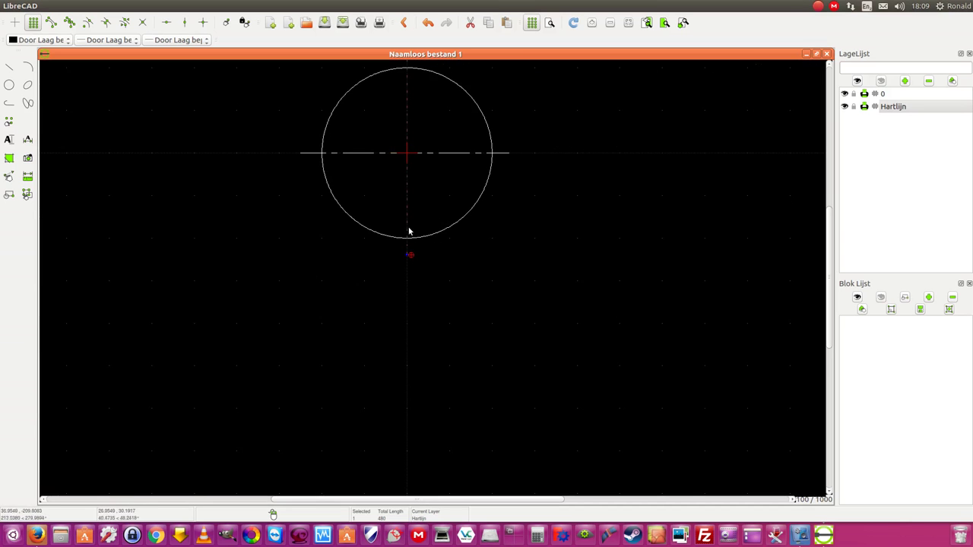
pyautogui.scroll(-2, 499, 102)
pyautogui.scroll(3, 473, 104)
pyautogui.scroll(-2, 465, 105)
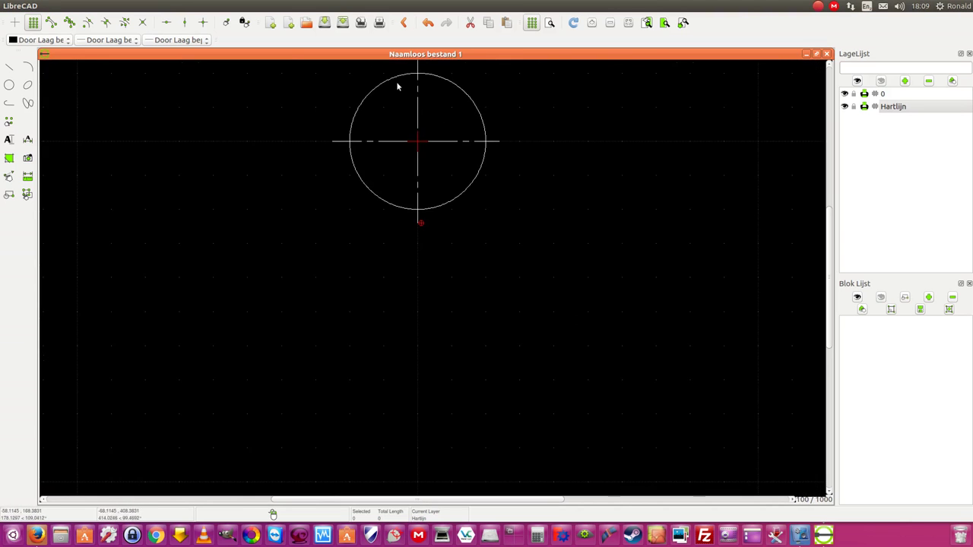
pyautogui.scroll(5, 361, 80)
pyautogui.scroll(-1, 577, 190)
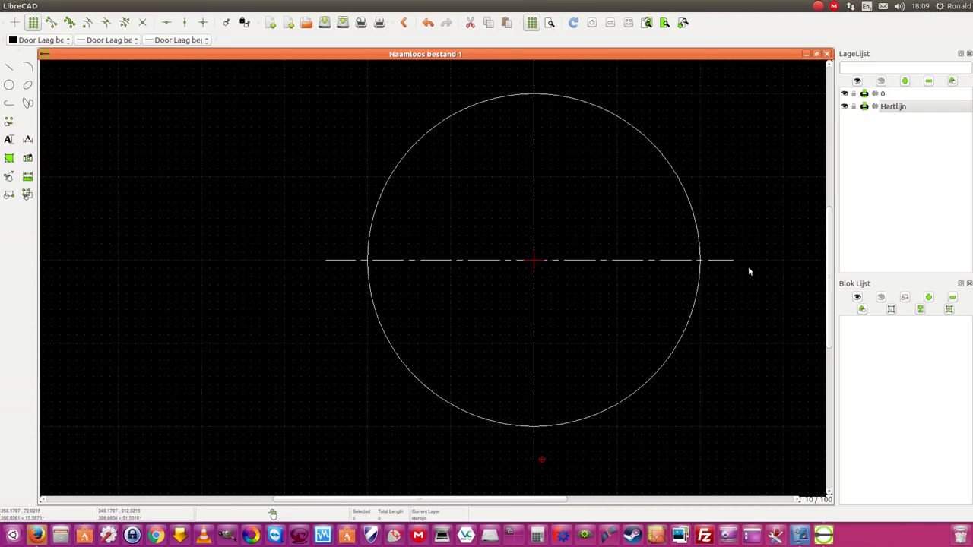
pyautogui.moveTo(740, 412); pyautogui.dragTo(651, 412, button='middle')
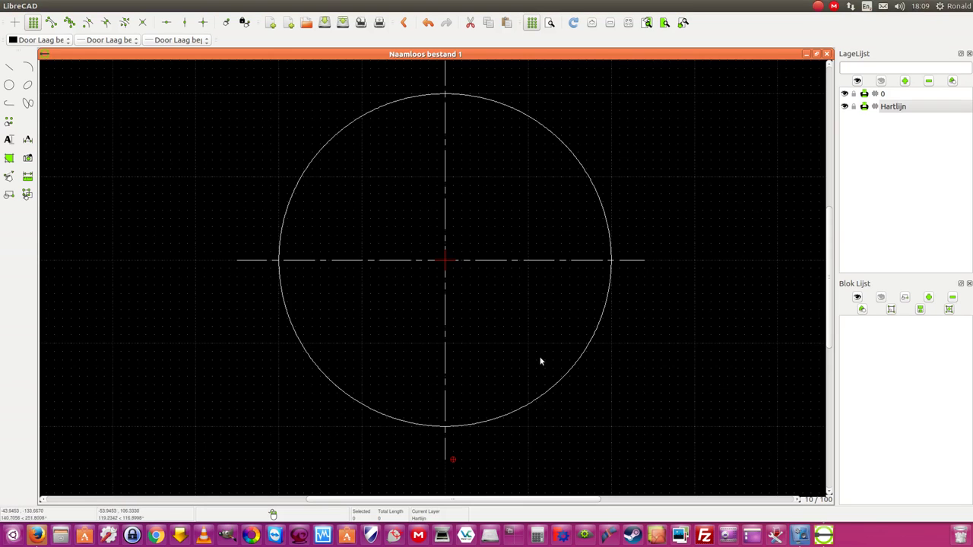
# Draw a dash-dot circle of radius 160 centred at the origin.
pyautogui.click(9, 85)
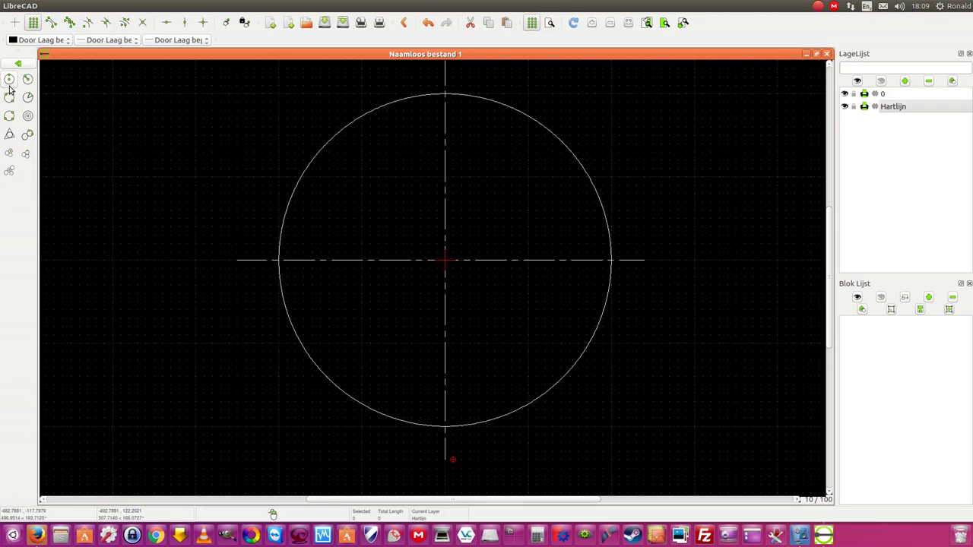
pyautogui.click(10, 79)
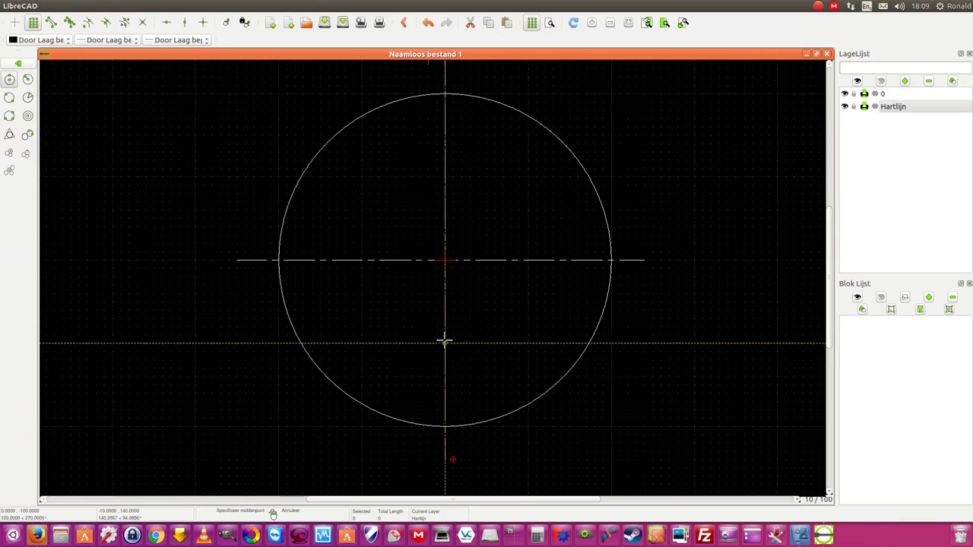
pyautogui.click(445, 260)
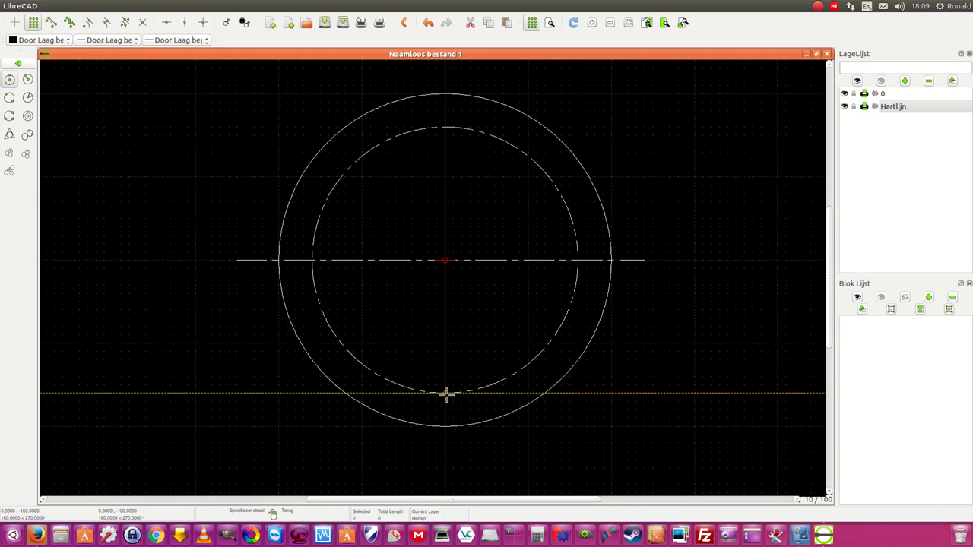
pyautogui.click(446, 393)
pyautogui.rightClick(558, 443)
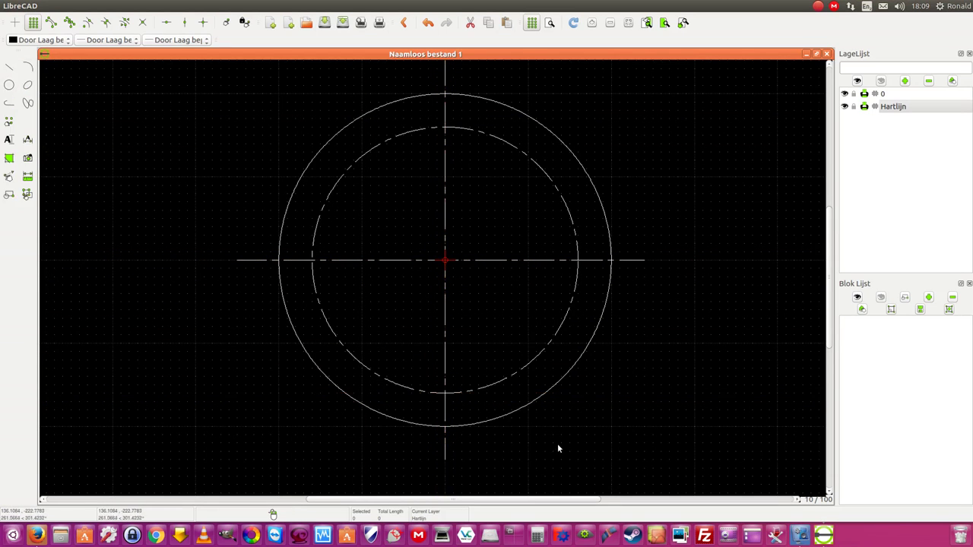
# Verify in Eigenschappen that the pitch circle's radius is 160.
pyautogui.click(263, 5)
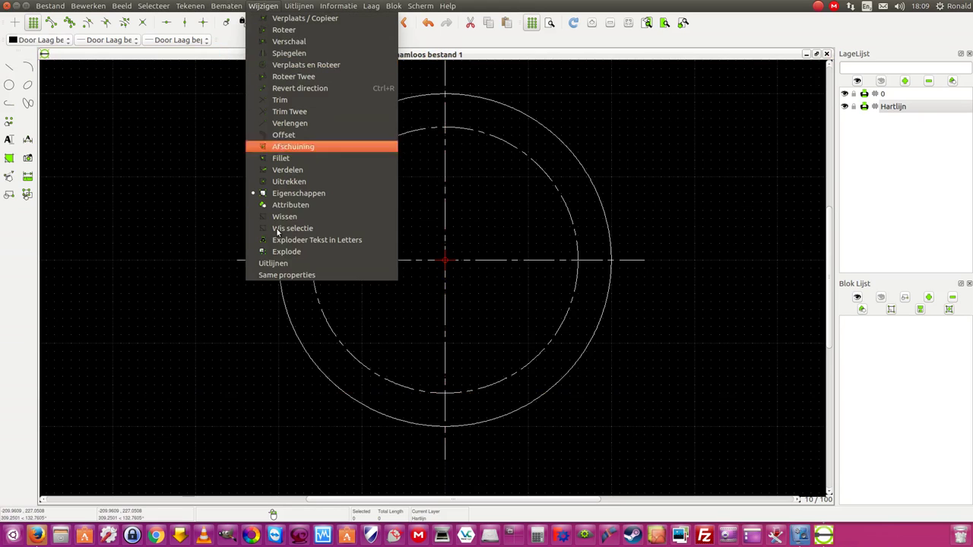
pyautogui.click(294, 193)
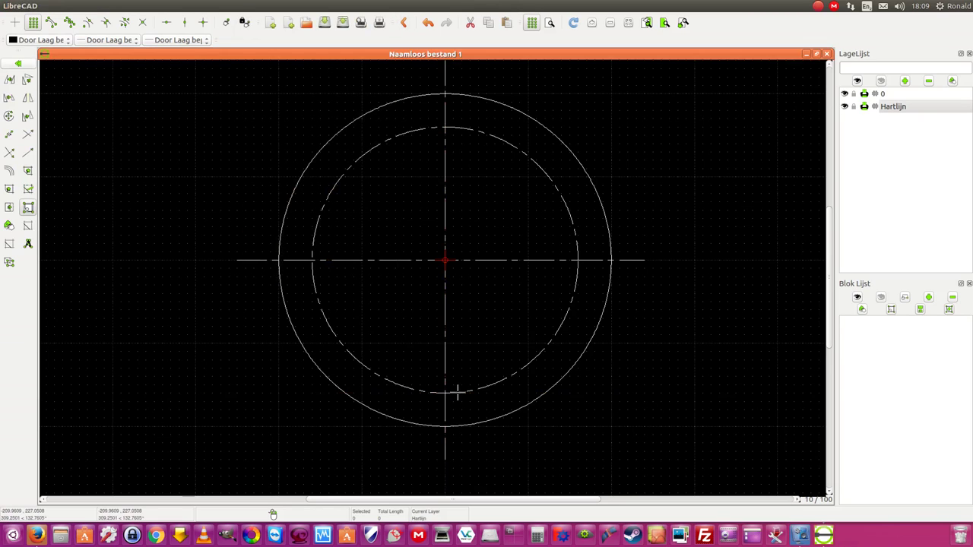
pyautogui.click(454, 392)
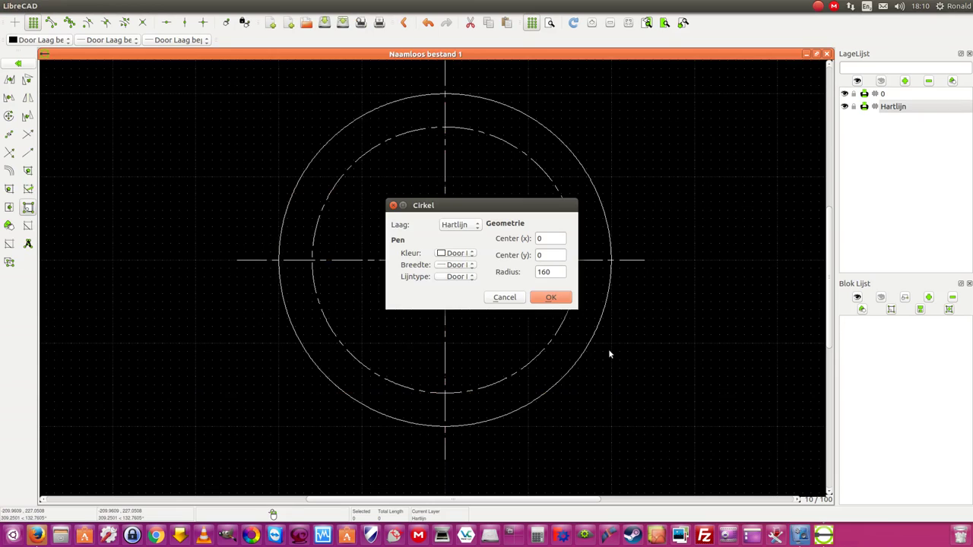
pyautogui.click(556, 297)
pyautogui.click(18, 64)
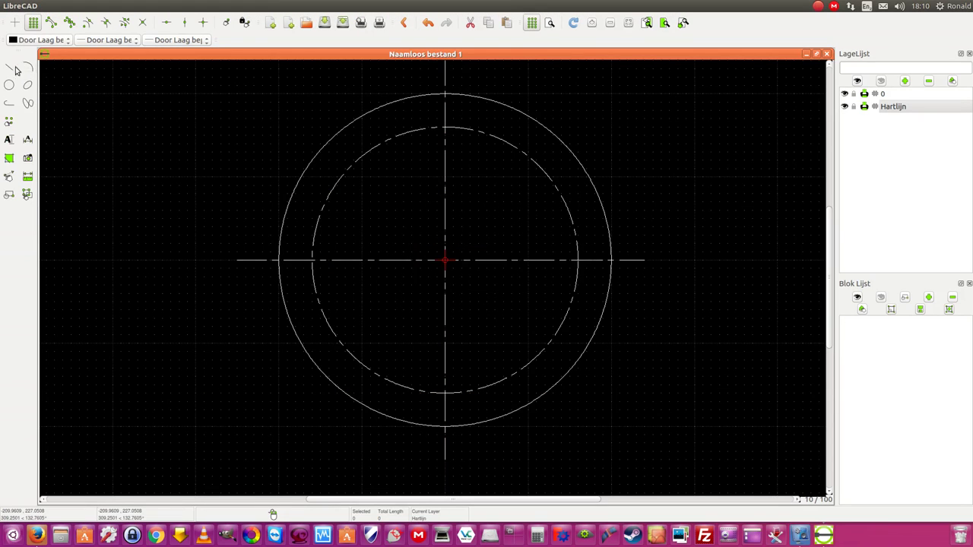
pyautogui.click(9, 80)
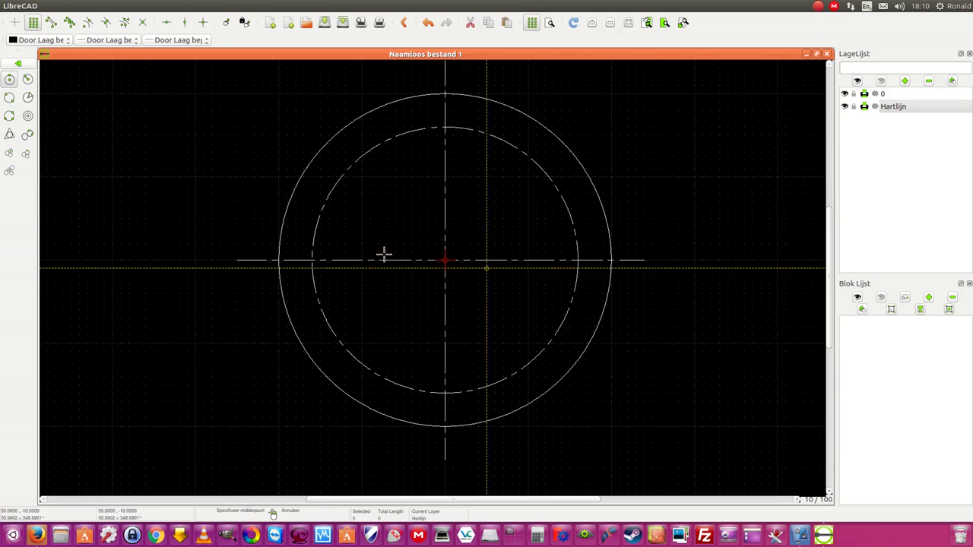
# Draw a circle of radius 100 centred at the origin.
pyautogui.click(445, 260)
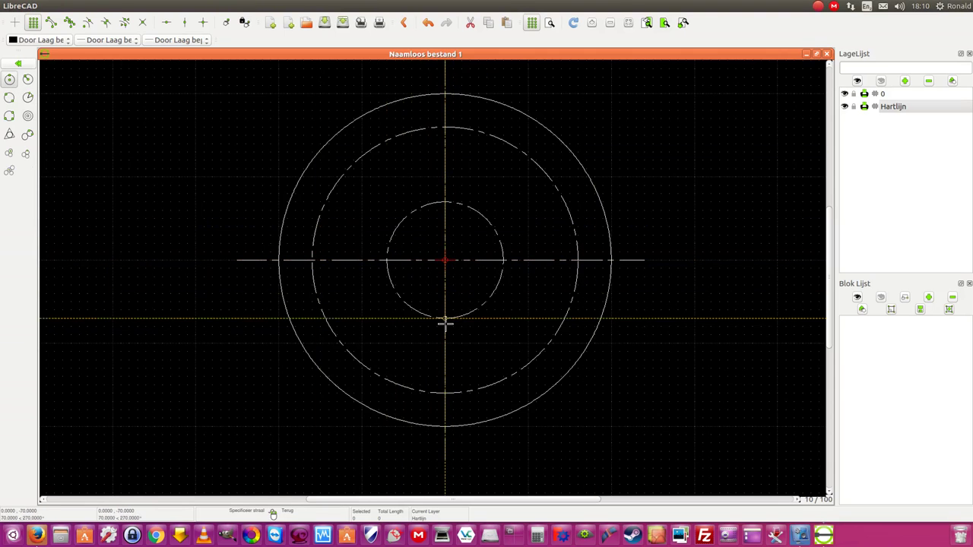
pyautogui.click(443, 344)
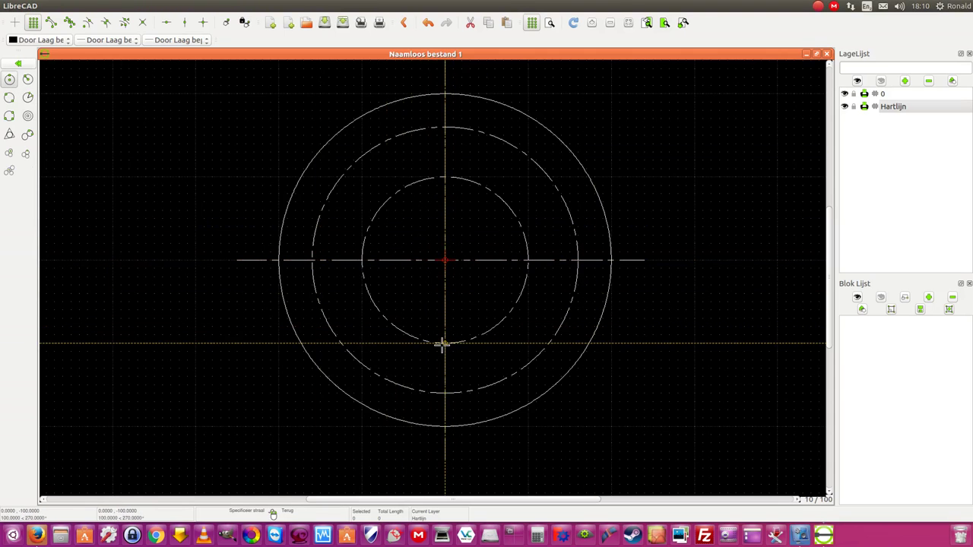
pyautogui.rightClick(444, 344)
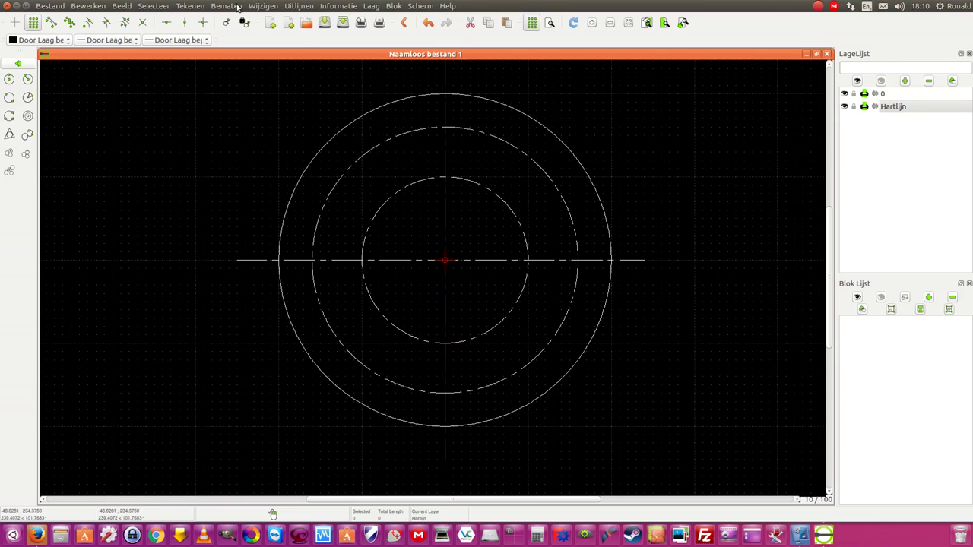
# Move the inner circle from Hartlijn to layer 0 via Eigenschappen.
pyautogui.click(263, 6)
pyautogui.click(291, 205)
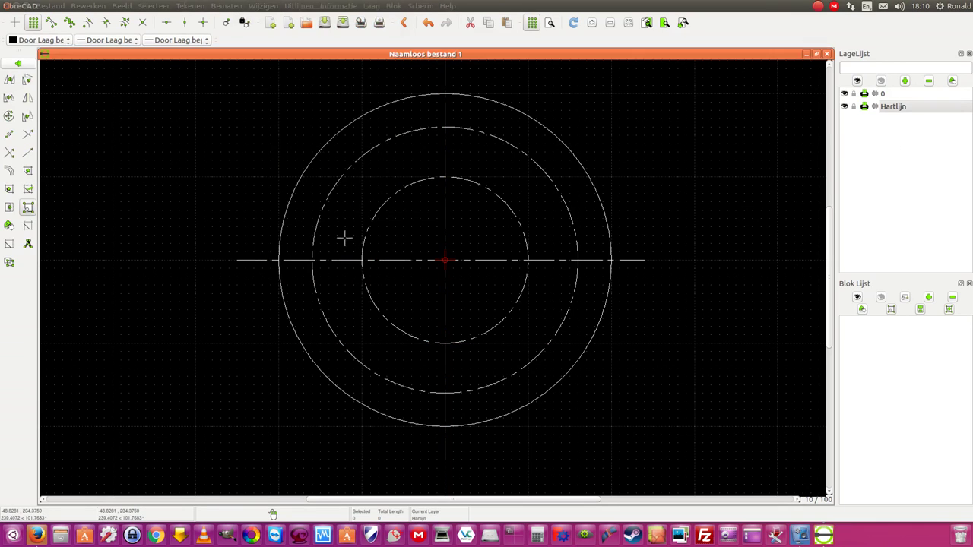
pyautogui.click(459, 342)
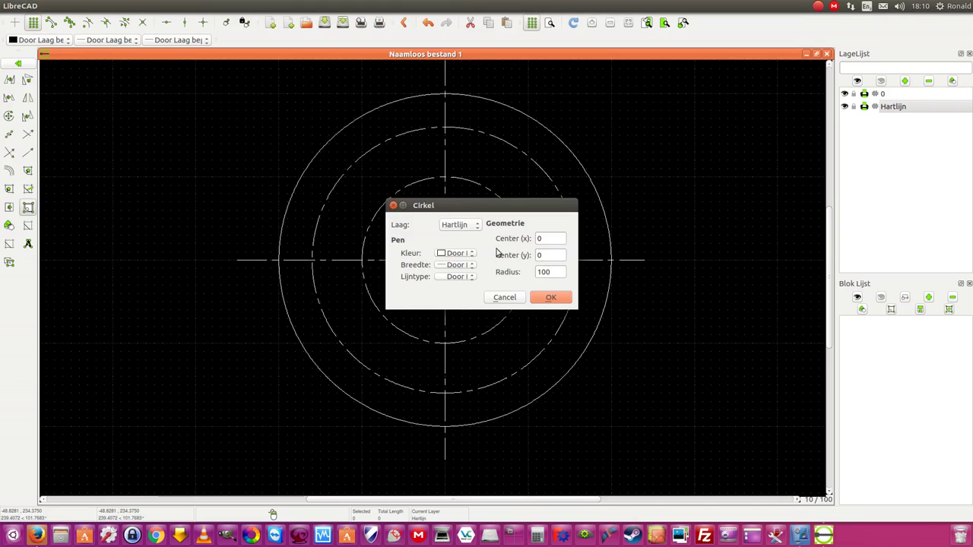
pyautogui.click(460, 226)
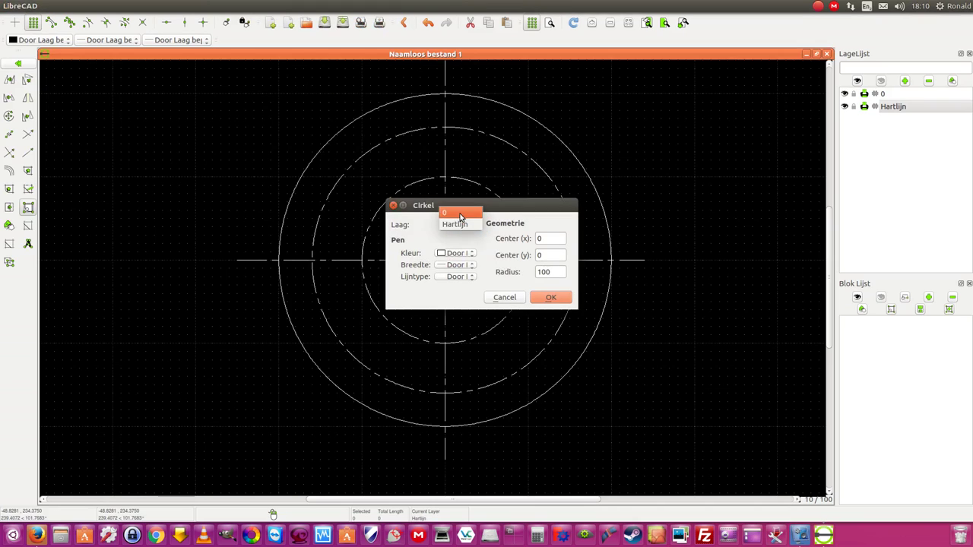
pyautogui.click(456, 212)
pyautogui.click(552, 299)
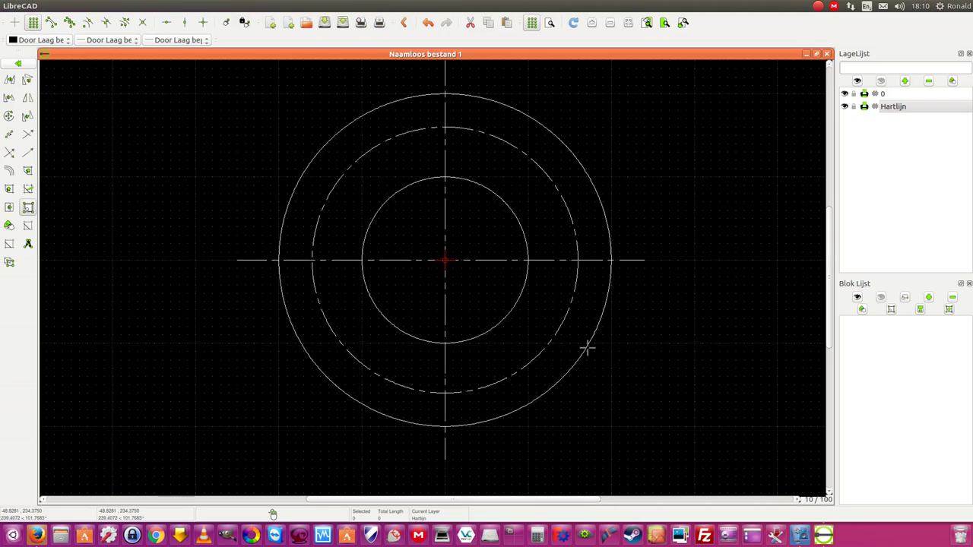
# Draw a 100 by 400 rectangle from 400,200, level with the outer circle's top and bottom.
pyautogui.scroll(-2, 564, 348)
pyautogui.scroll(2, 632, 285)
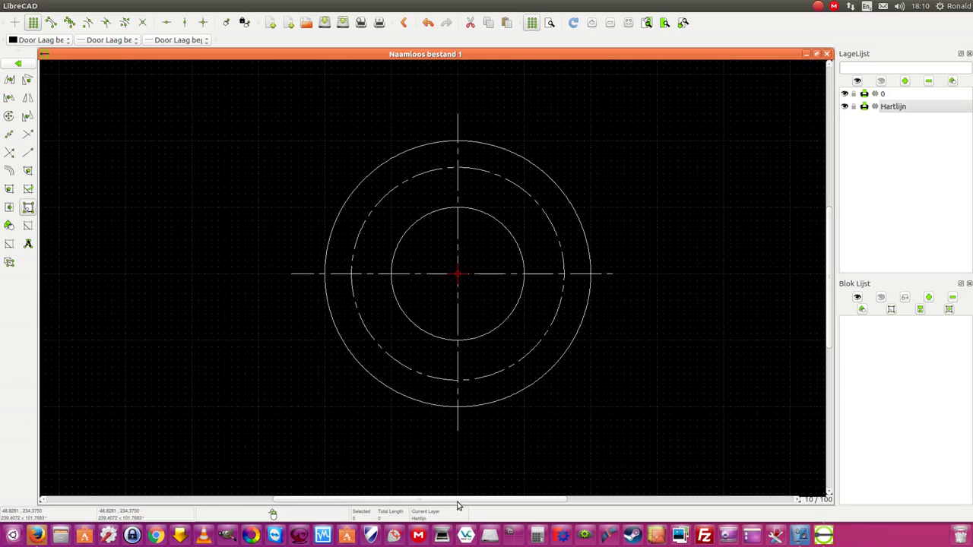
pyautogui.moveTo(457, 500); pyautogui.dragTo(515, 500)
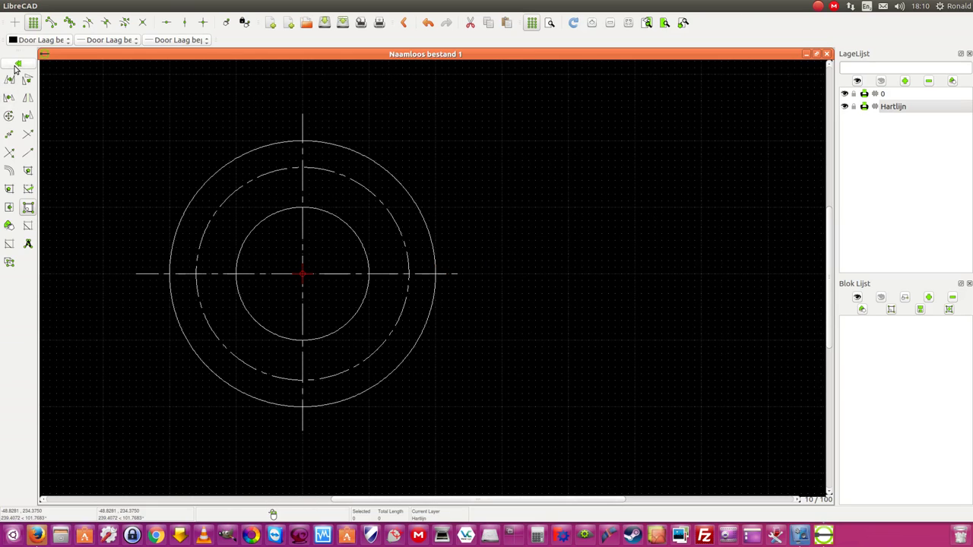
pyautogui.click(17, 64)
pyautogui.click(7, 80)
pyautogui.click(16, 64)
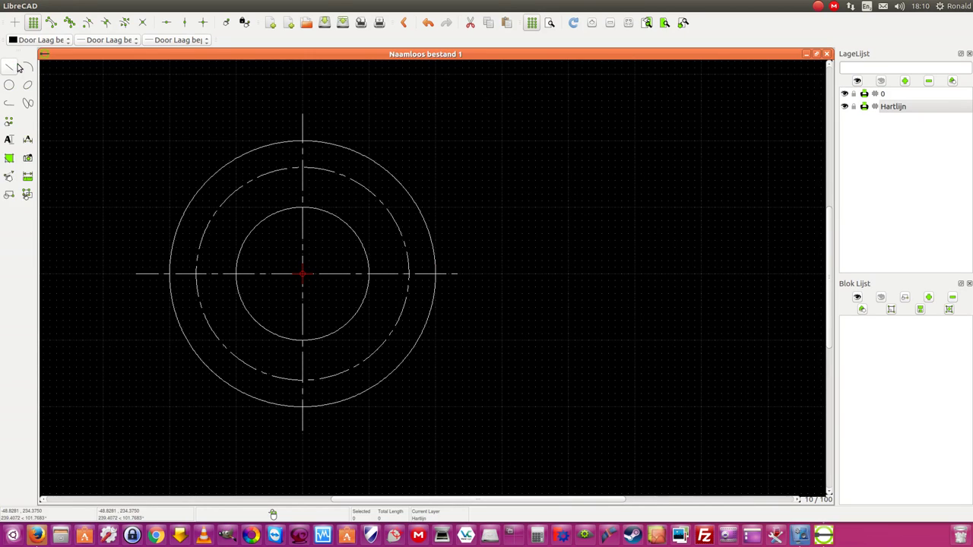
pyautogui.click(9, 79)
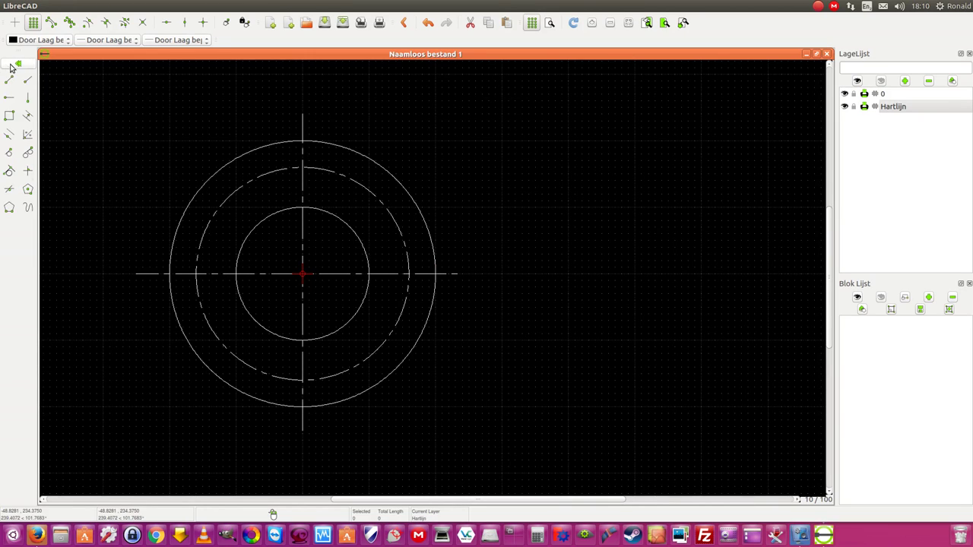
pyautogui.click(9, 115)
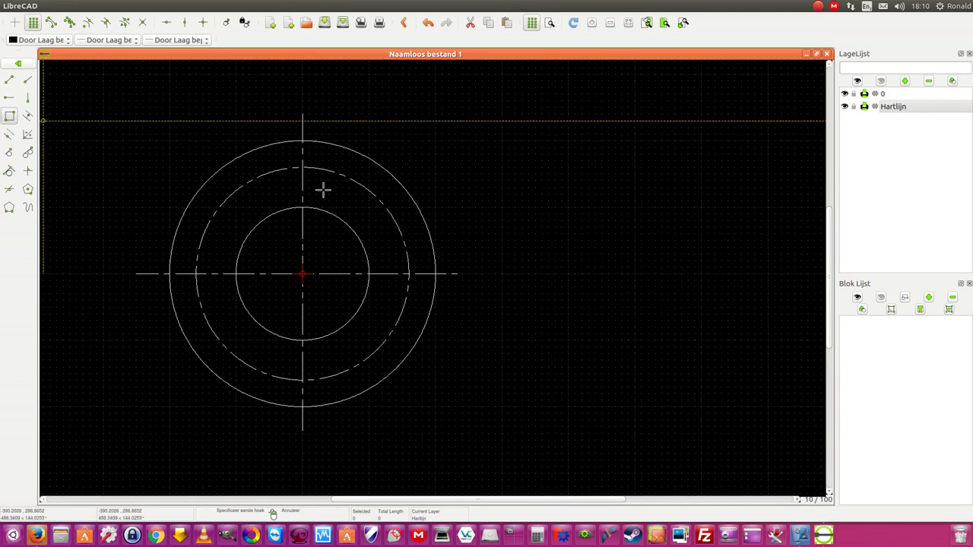
pyautogui.click(568, 141)
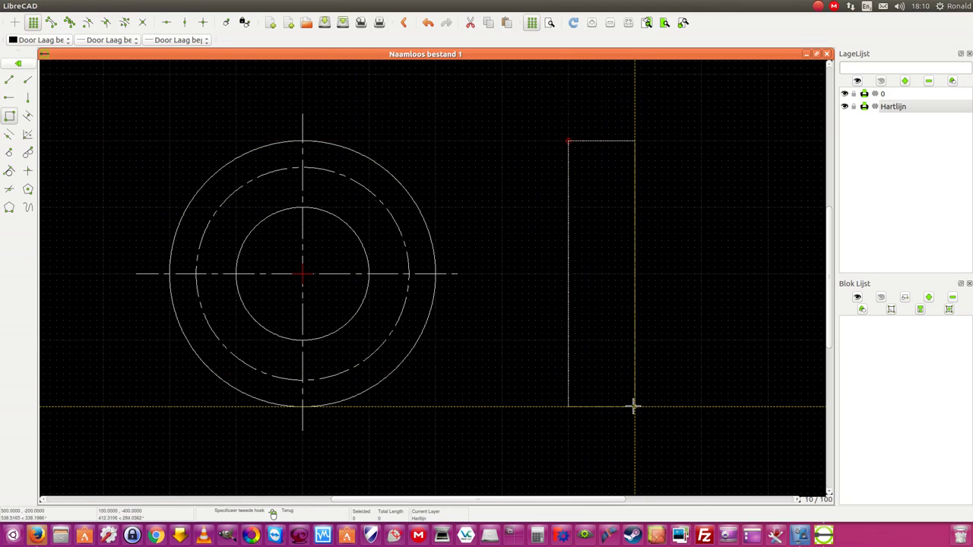
pyautogui.click(635, 405)
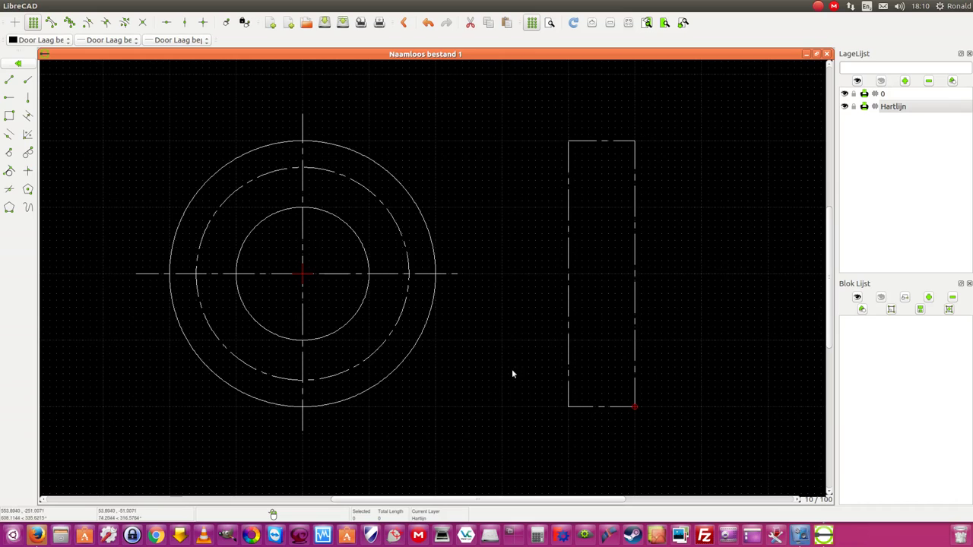
pyautogui.moveTo(184, 6)
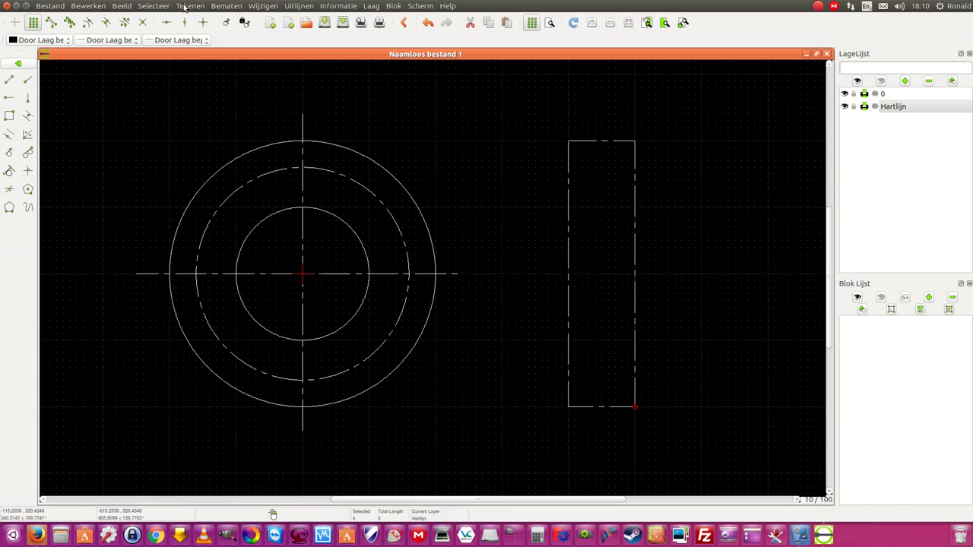
# Move the rectangle onto layer 0 via Eigenschappen.
pyautogui.click(251, 6)
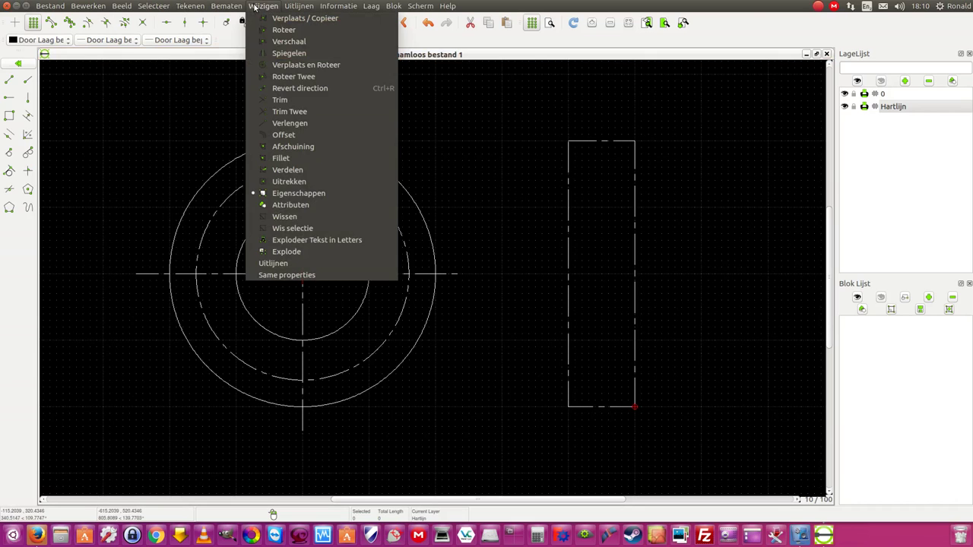
pyautogui.click(300, 194)
pyautogui.click(580, 406)
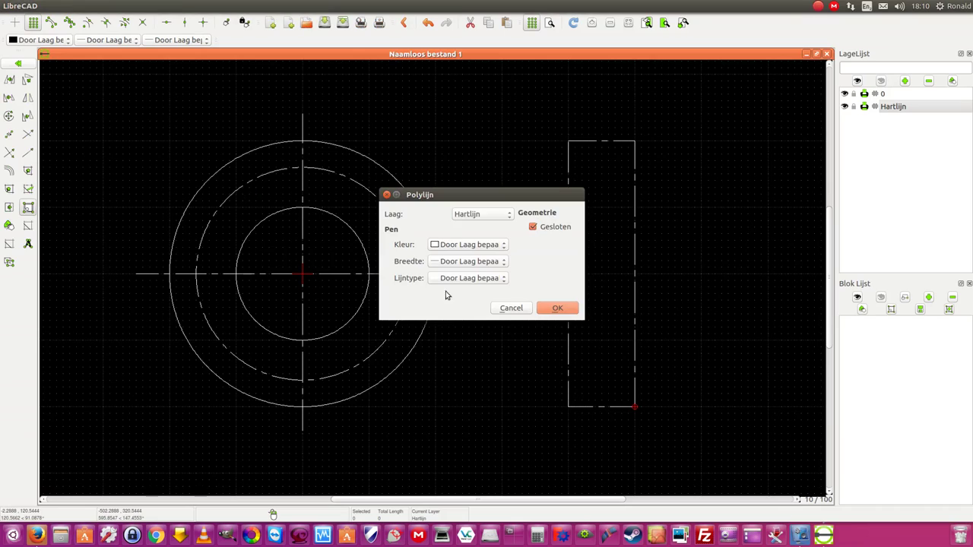
pyautogui.click(470, 214)
pyautogui.click(475, 204)
pyautogui.click(557, 309)
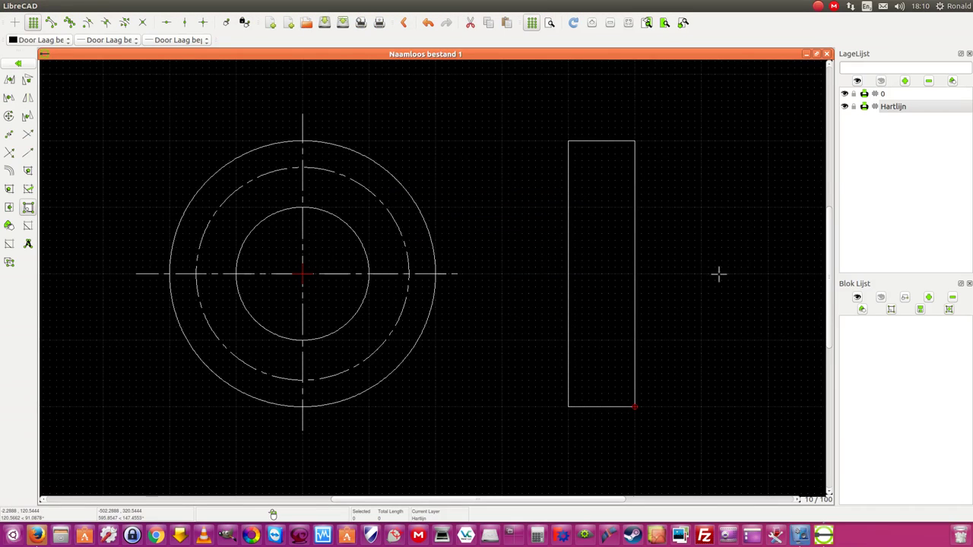
# Make layer 0 the current layer.
pyautogui.click(881, 93)
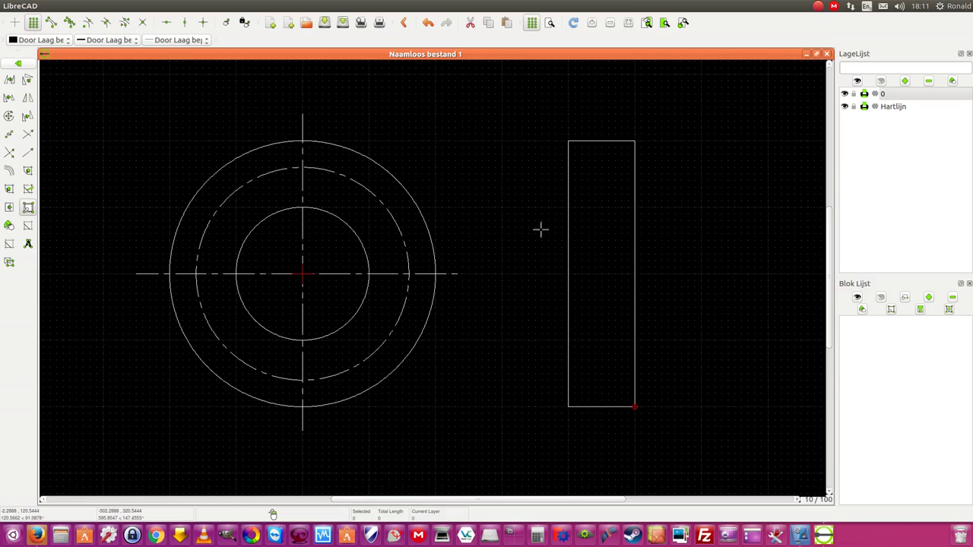
pyautogui.click(897, 108)
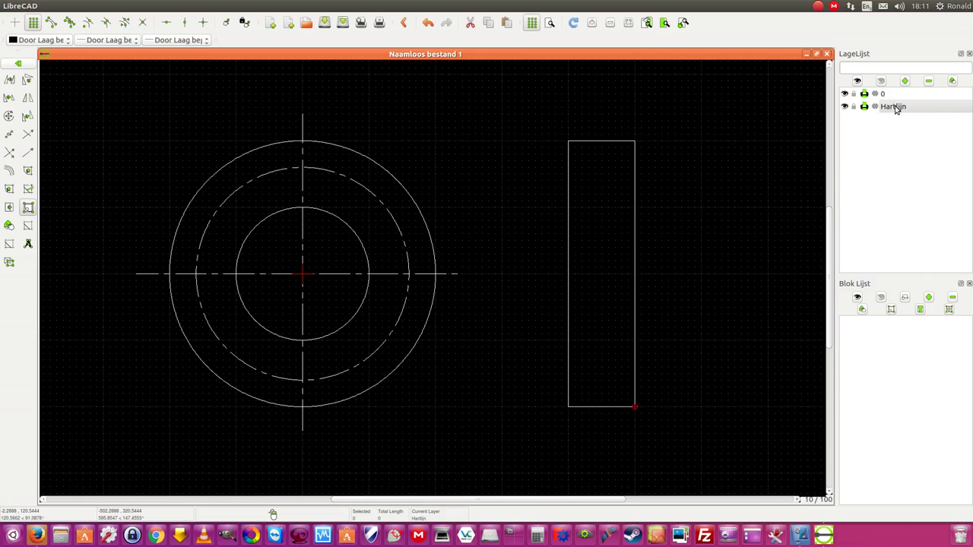
pyautogui.click(894, 95)
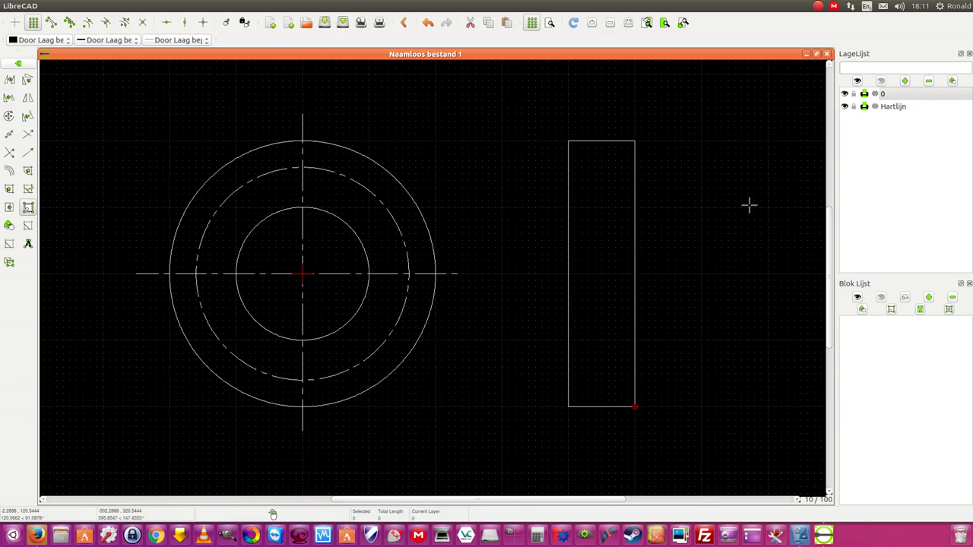
# Create the stippel layer with 0.05mm line width and the Dash (tiny) line type.
pyautogui.click(9, 79)
pyautogui.click(904, 81)
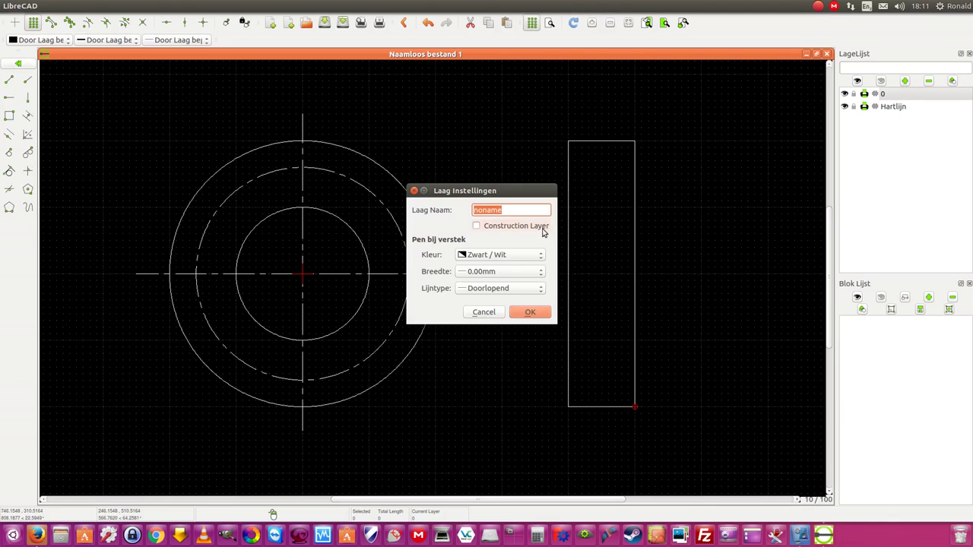
pyautogui.press('BackSpace')
pyautogui.write('ppel')
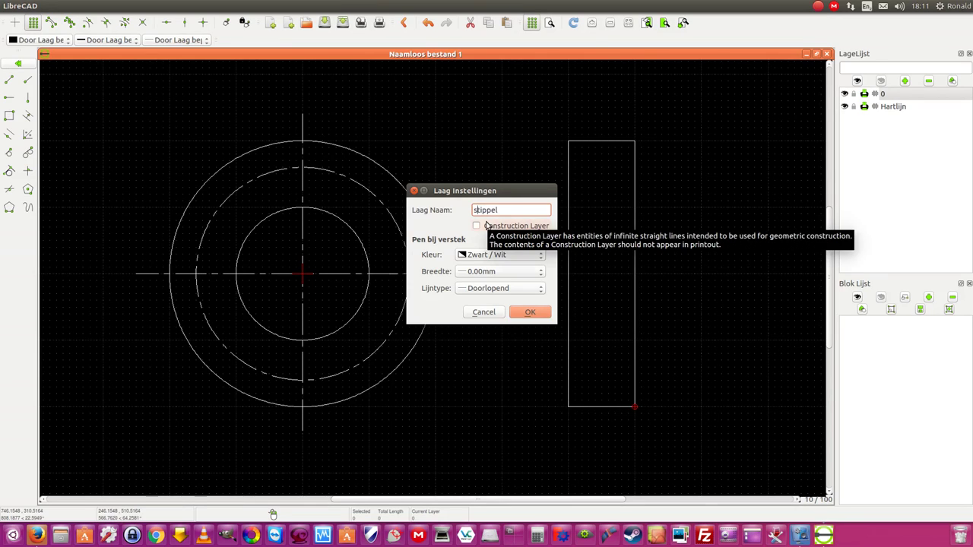
pyautogui.click(534, 278)
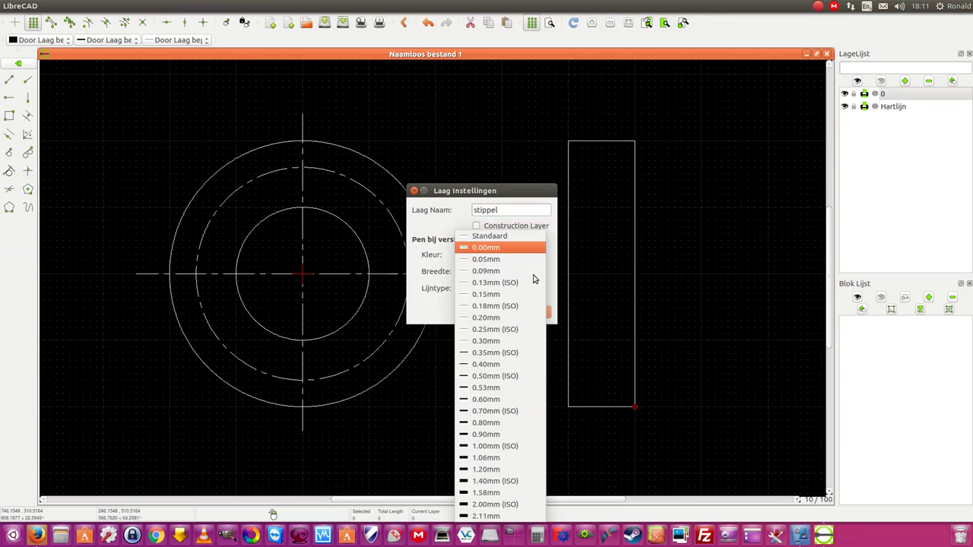
pyautogui.click(524, 260)
pyautogui.click(519, 292)
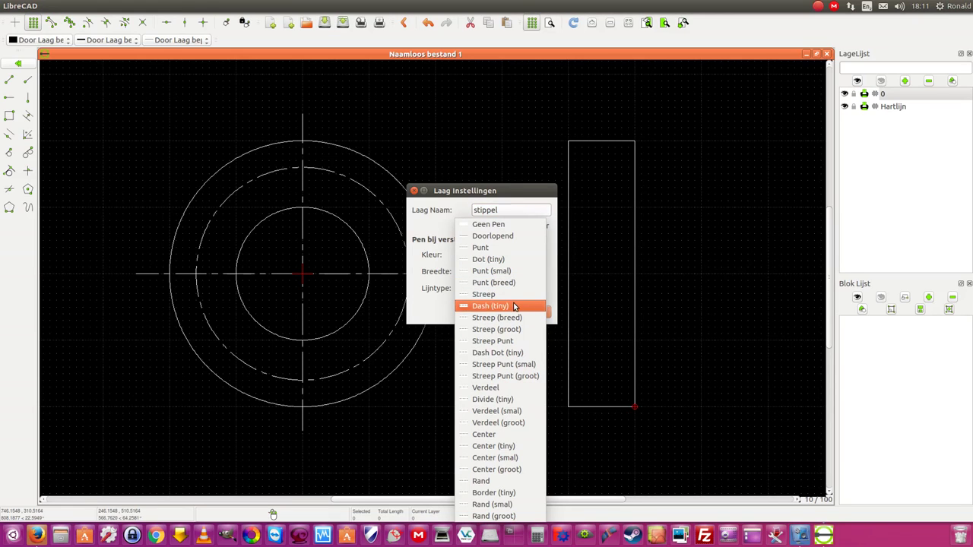
pyautogui.click(514, 307)
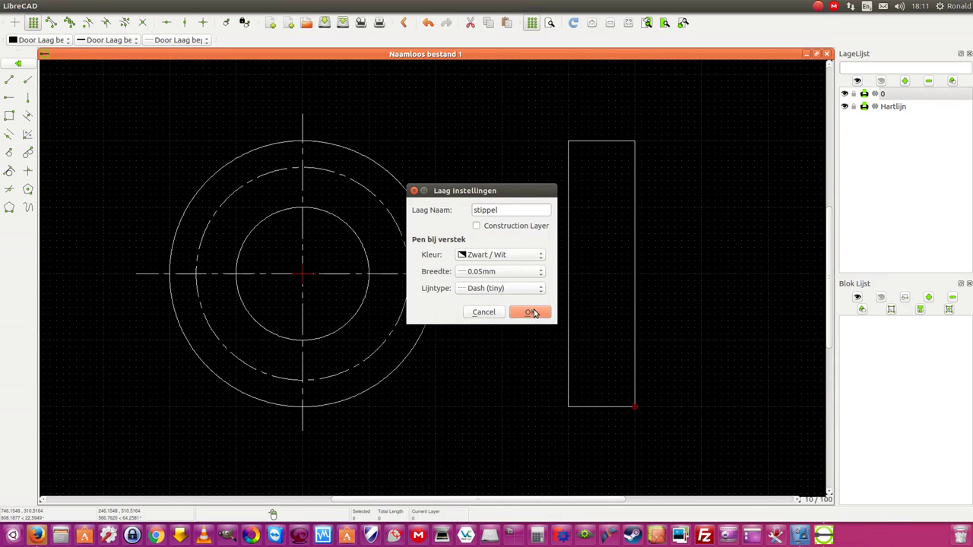
pyautogui.click(532, 312)
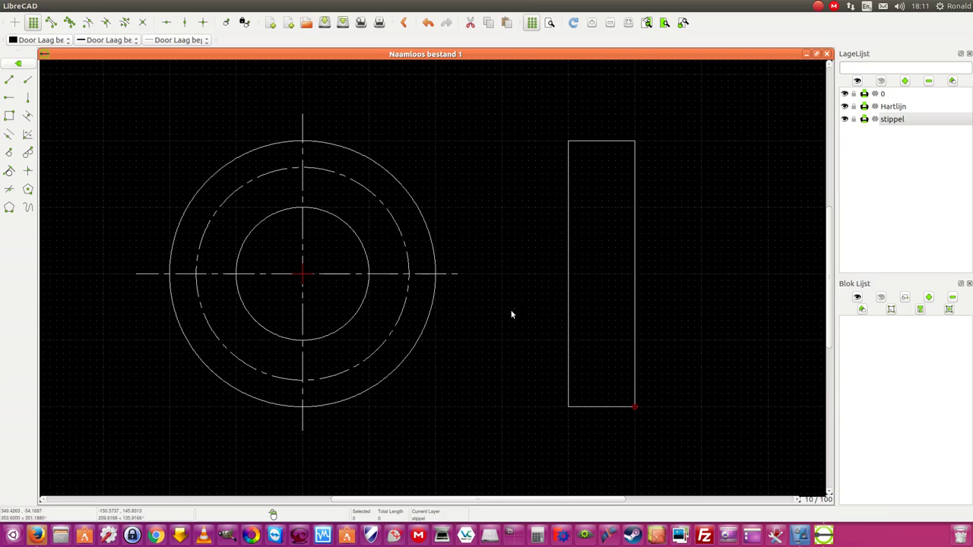
# Draw two horizontal dashed lines across the side-view rectangle at the bore's top and bottom heights.
pyautogui.click(10, 81)
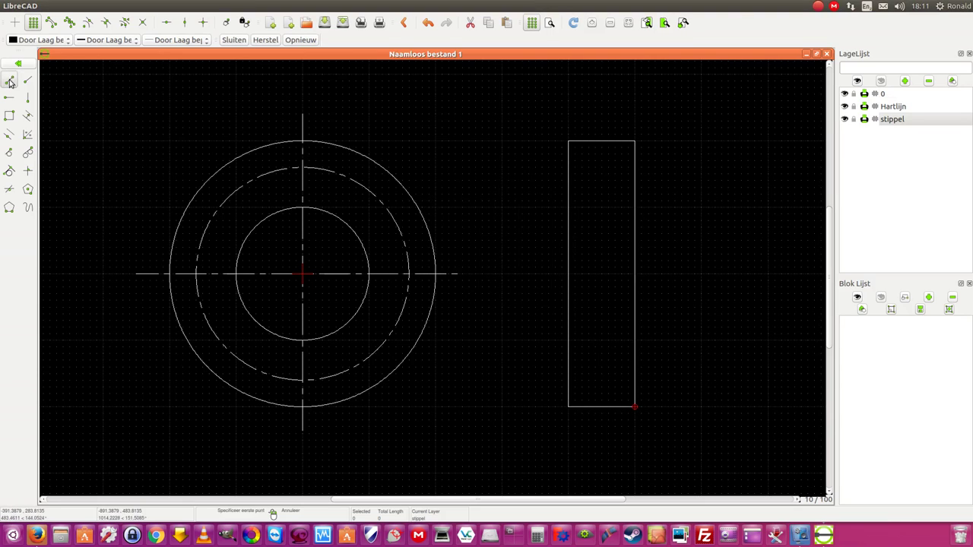
pyautogui.click(569, 205)
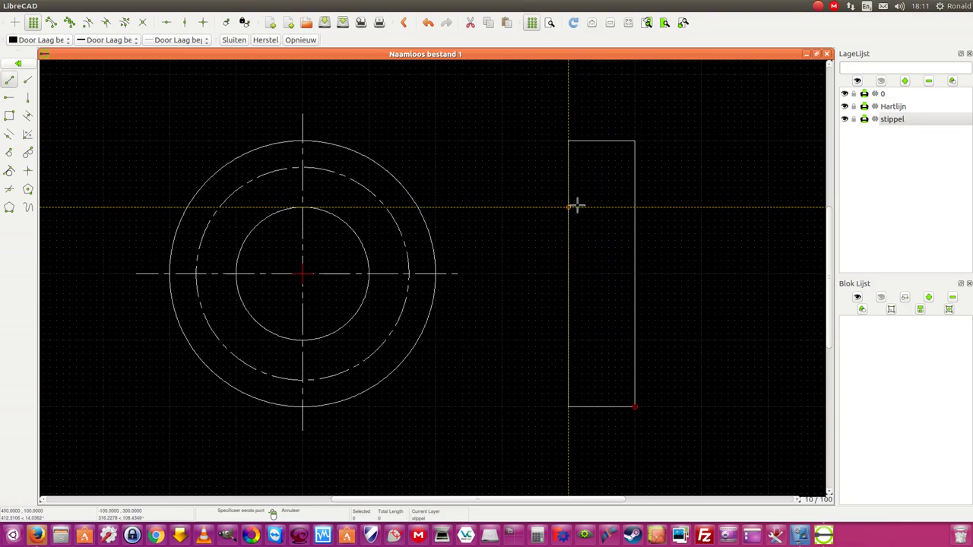
pyautogui.click(635, 207)
pyautogui.rightClick(635, 207)
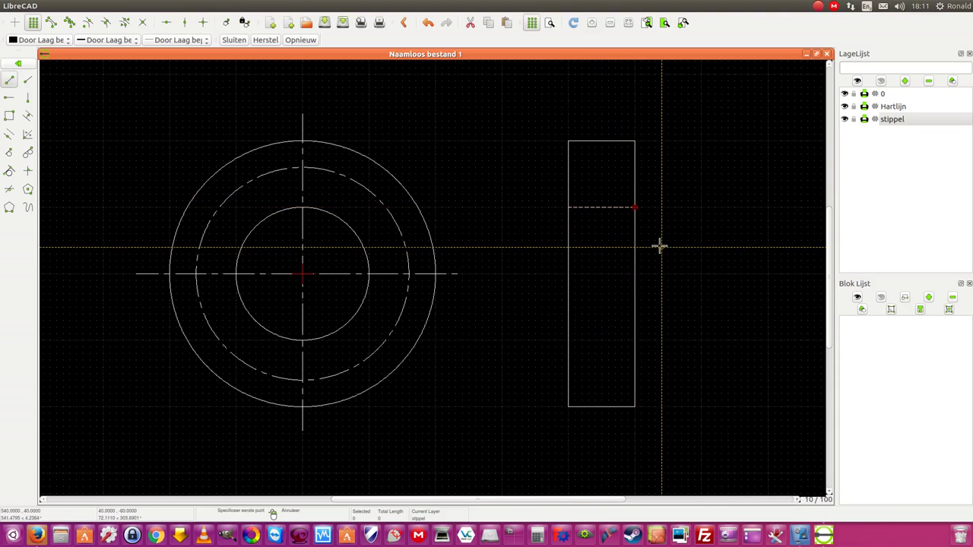
pyautogui.rightClick(619, 346)
pyautogui.click(9, 79)
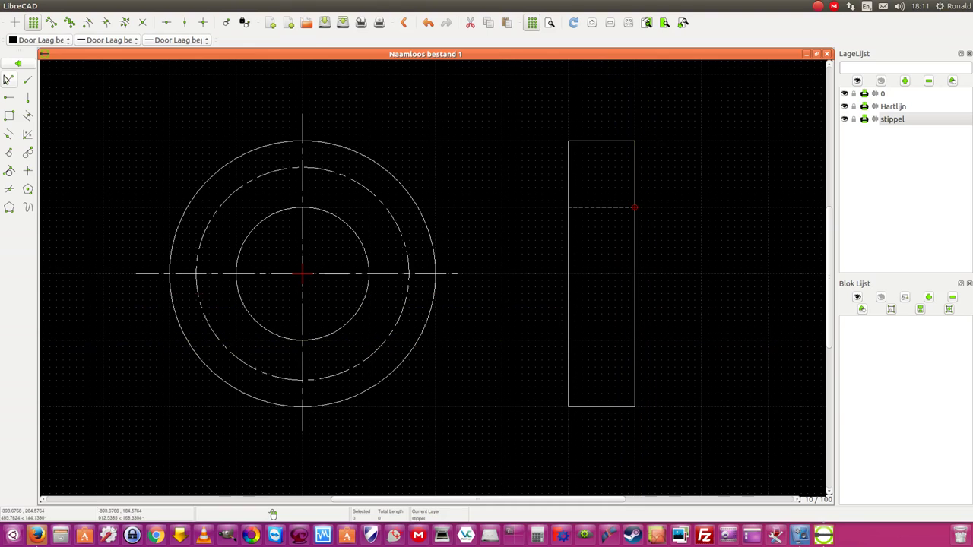
pyautogui.click(568, 340)
pyautogui.click(634, 341)
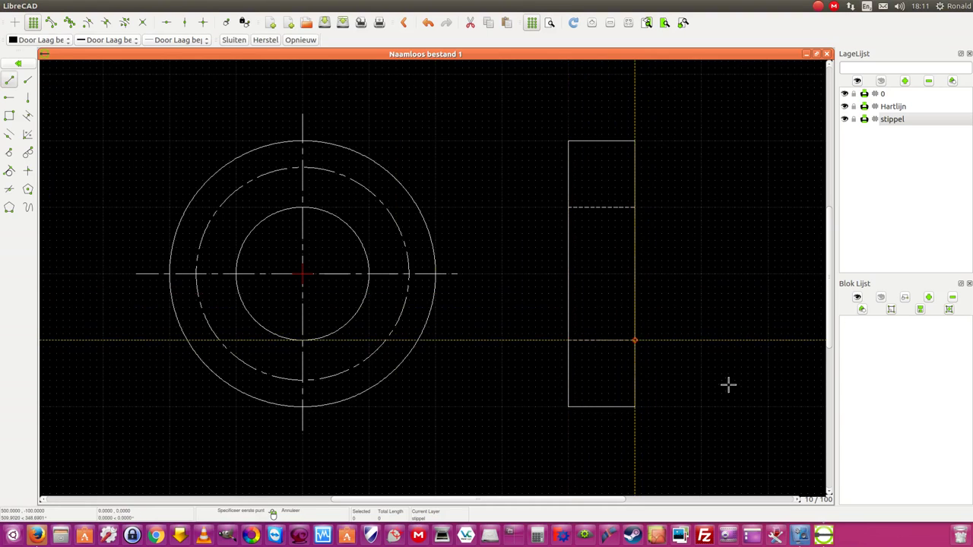
pyautogui.rightClick(728, 384)
pyautogui.rightClick(727, 384)
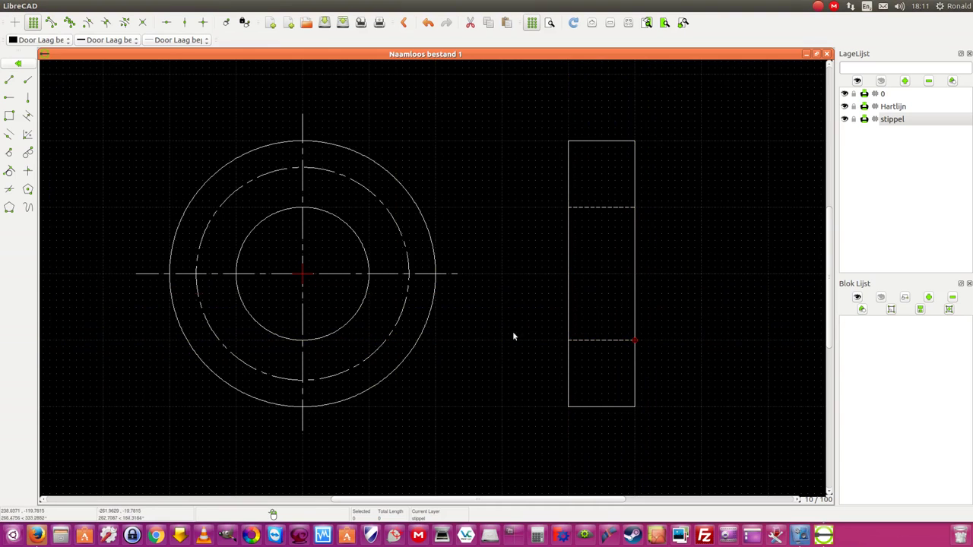
pyautogui.scroll(-1, 540, 299)
pyautogui.scroll(1, 535, 299)
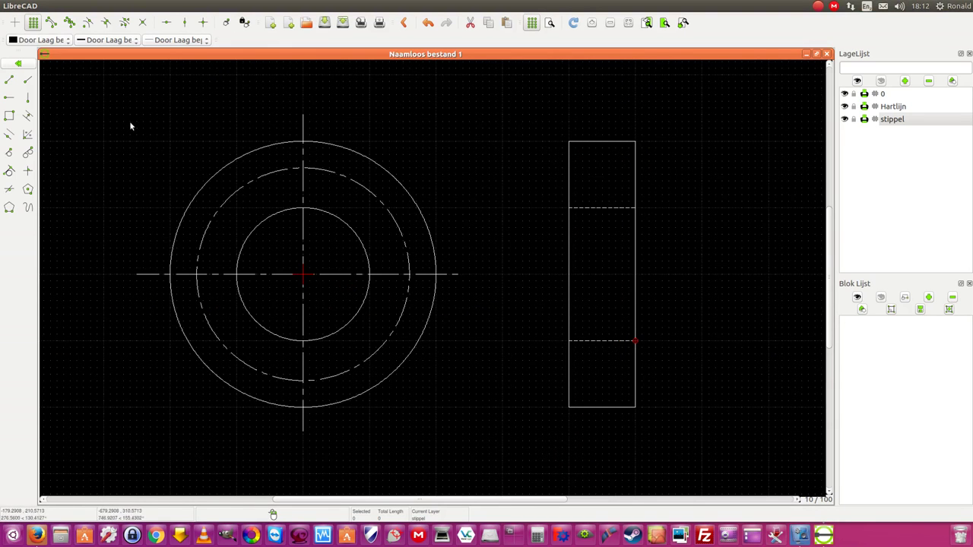
# On layer 0, draw a small circle centred on the dashed pitch circle's top quadrant.
pyautogui.scroll(2, 130, 125)
pyautogui.click(18, 63)
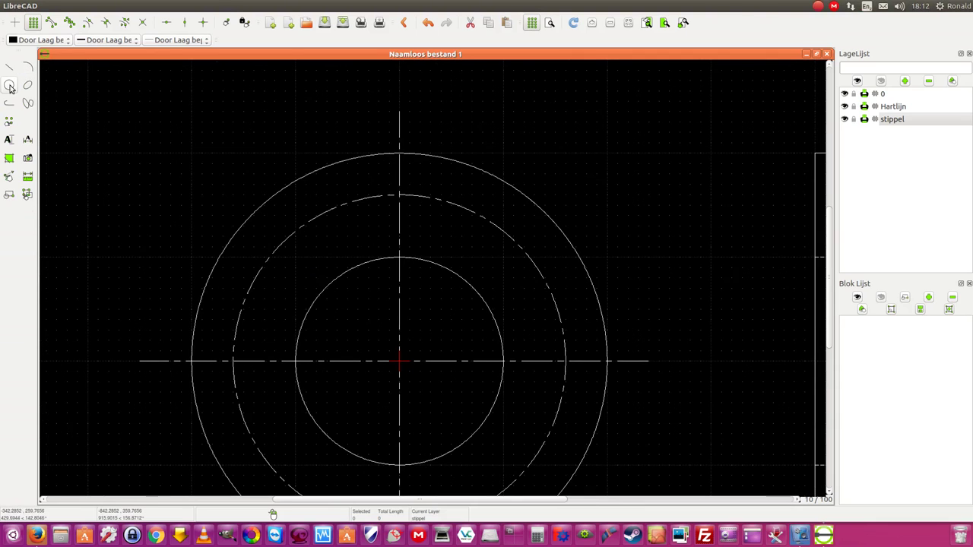
pyautogui.click(9, 85)
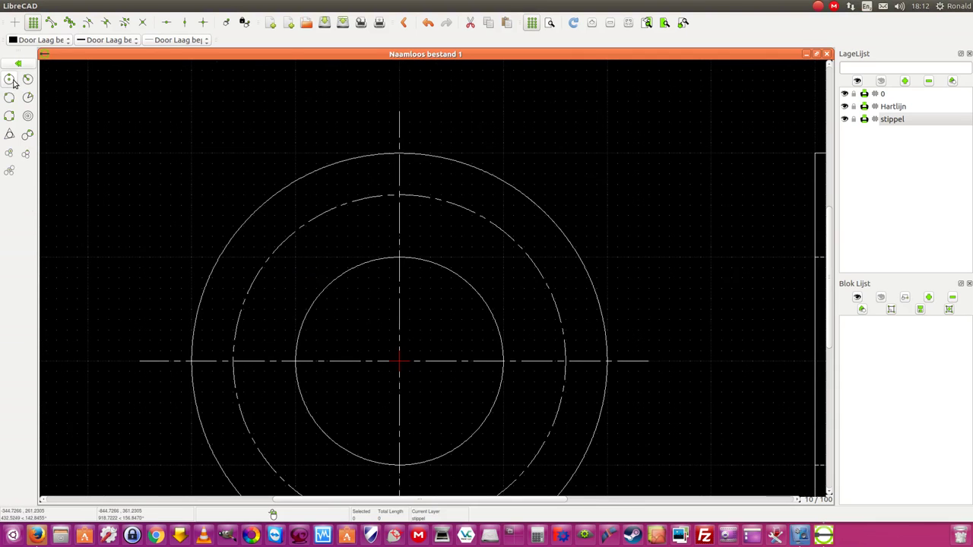
pyautogui.click(10, 79)
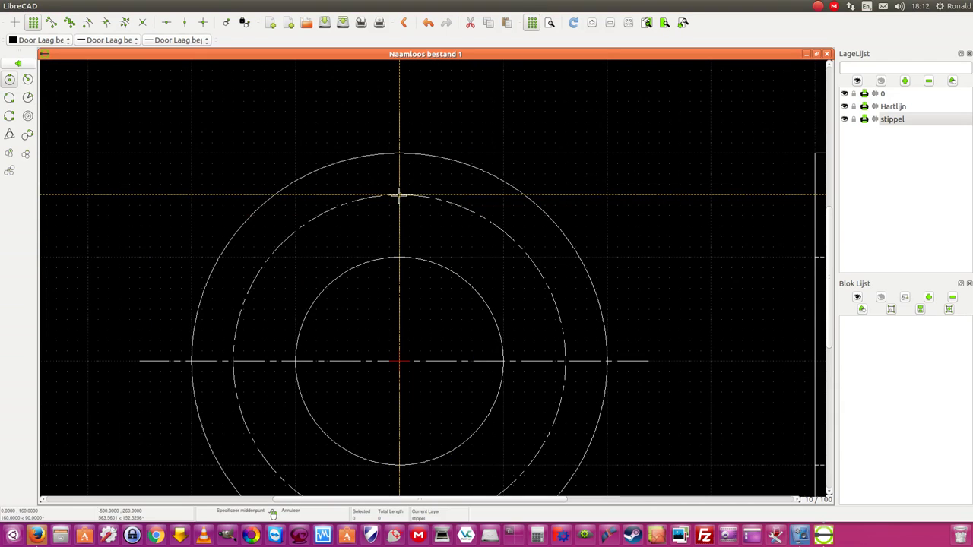
pyautogui.click(934, 96)
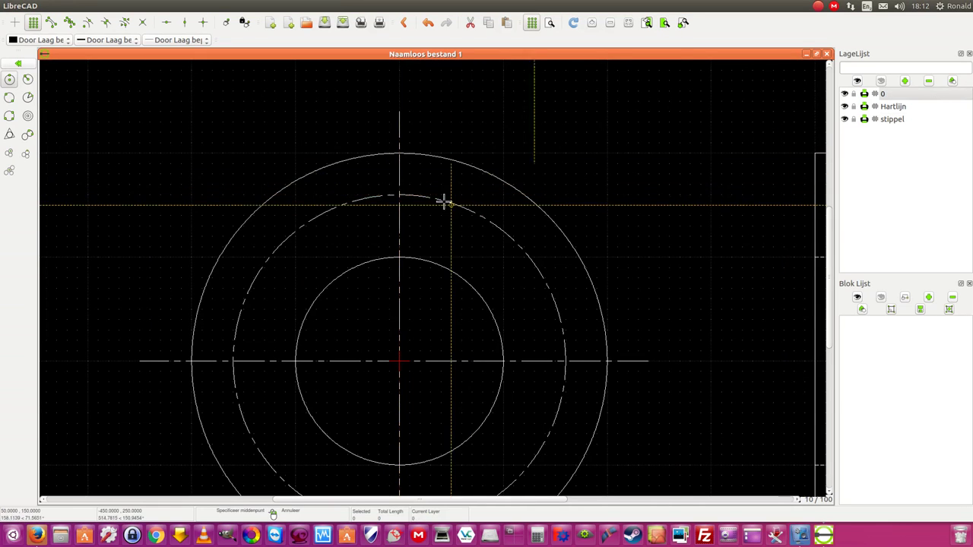
pyautogui.click(400, 195)
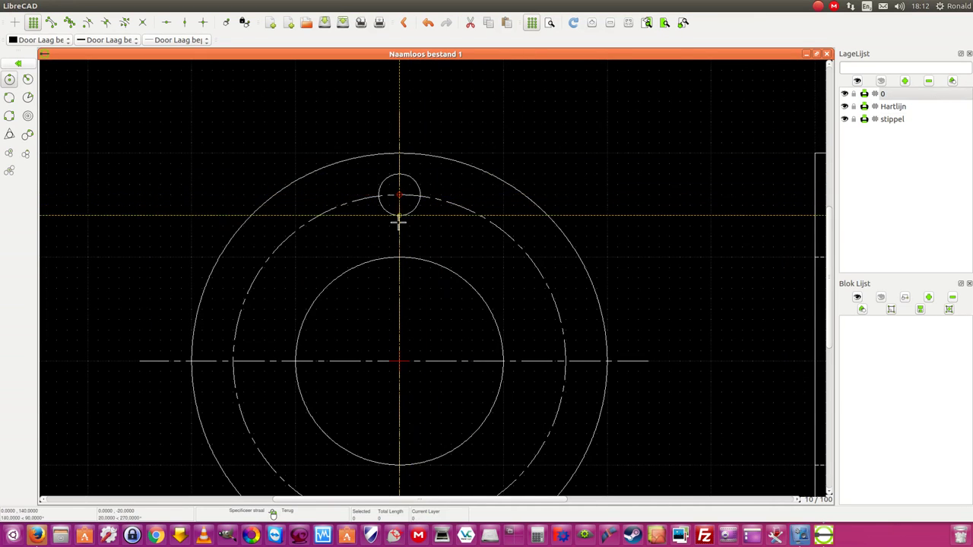
pyautogui.click(400, 216)
pyautogui.rightClick(403, 219)
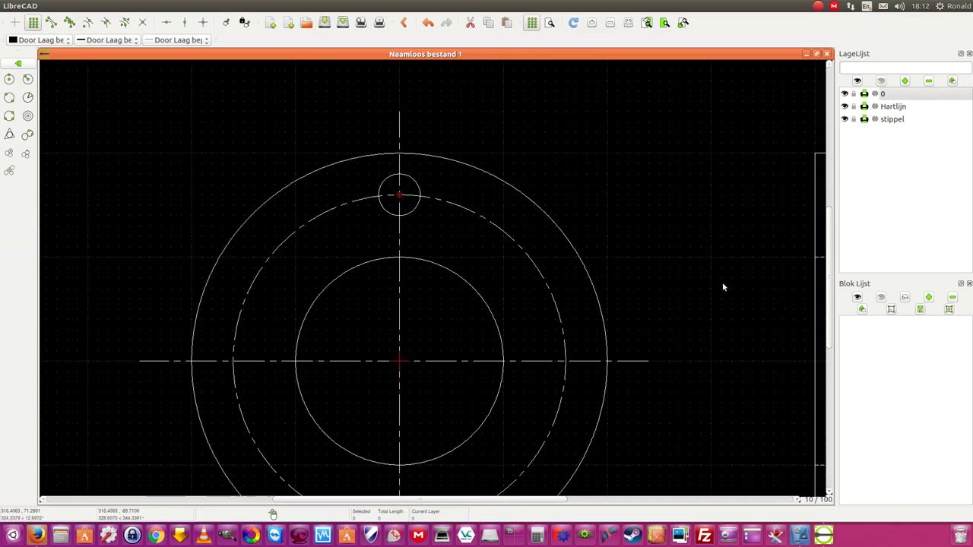
pyautogui.scroll(-1, 650, 228)
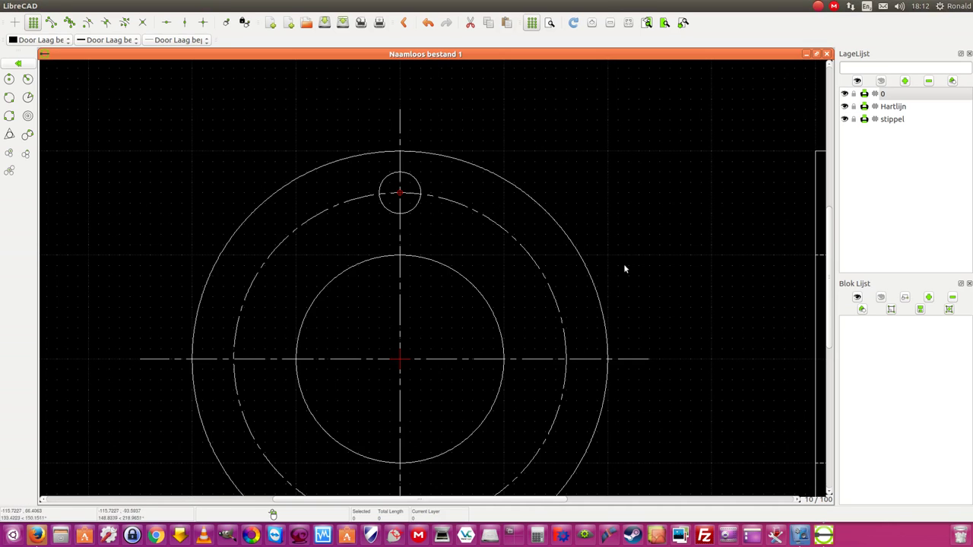
pyautogui.scroll(-3, 649, 349)
pyautogui.scroll(-3, 644, 390)
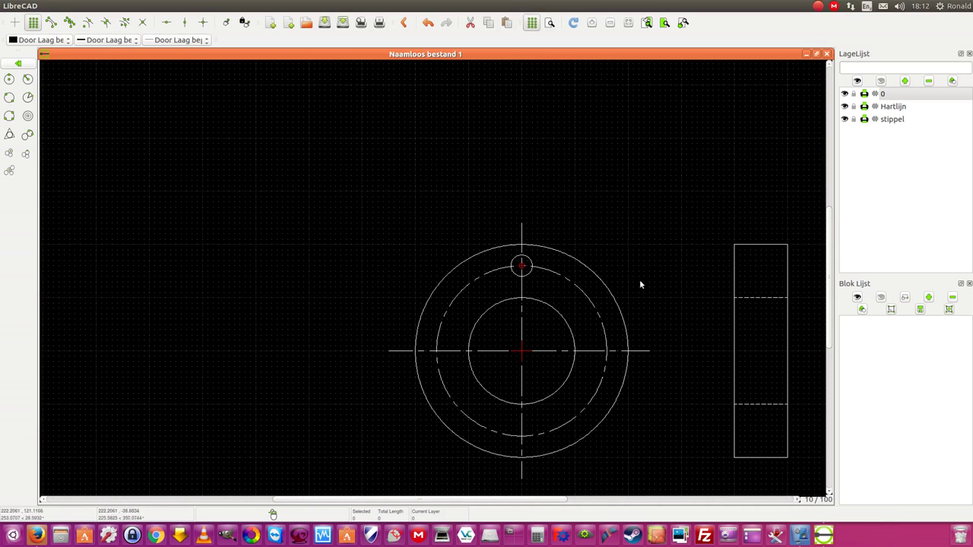
# Cancel a stray line and ready the line tool on the Hartlijn layer.
pyautogui.scroll(4, 643, 266)
pyautogui.scroll(4, 621, 258)
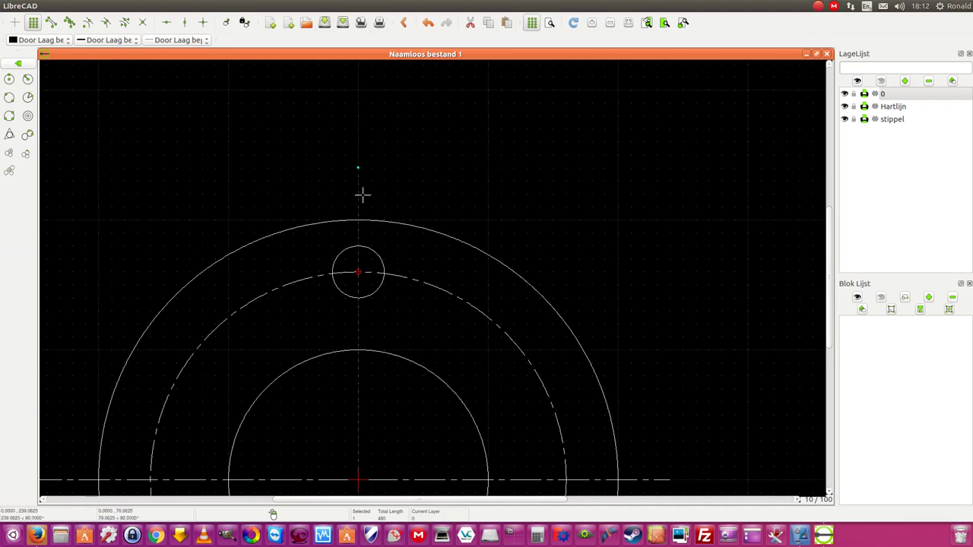
pyautogui.click(360, 193)
pyautogui.rightClick(359, 373)
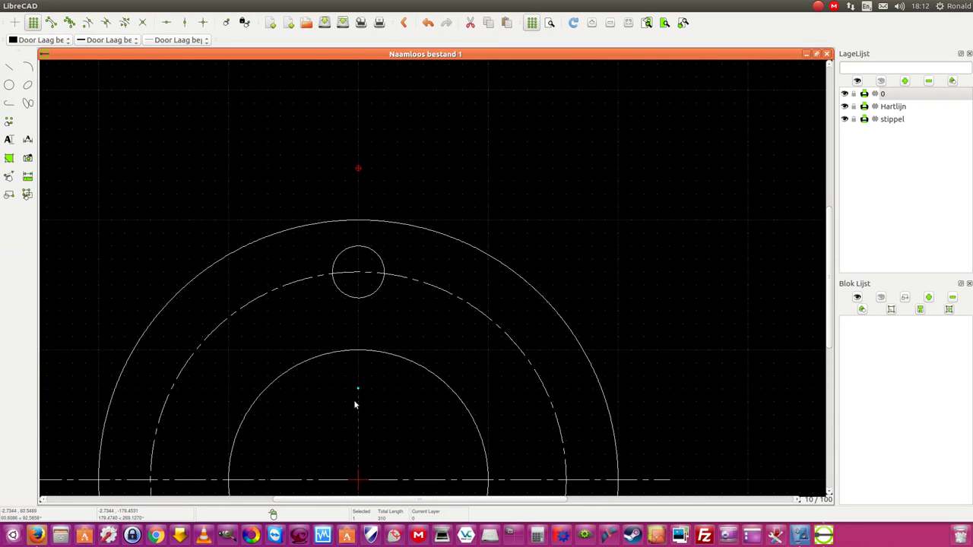
pyautogui.click(10, 67)
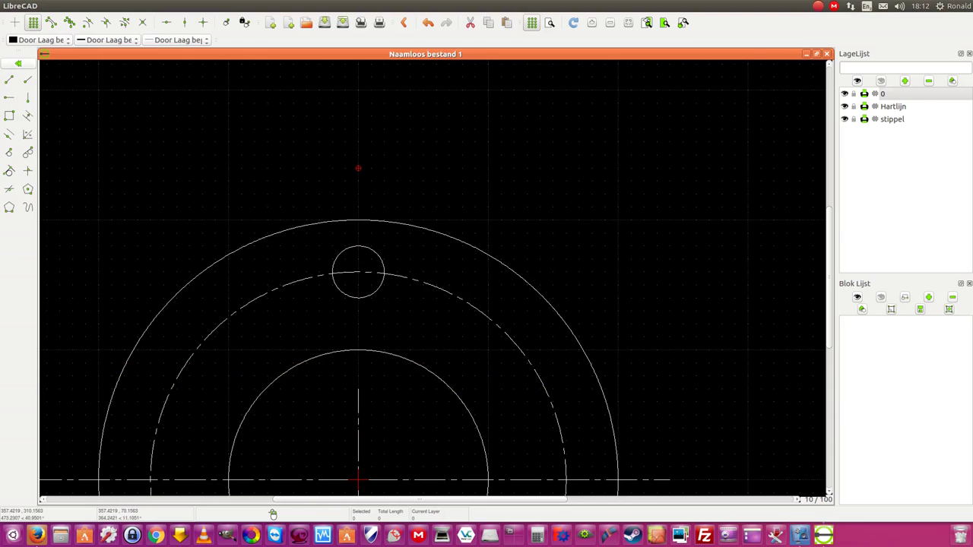
pyautogui.click(917, 105)
pyautogui.click(9, 78)
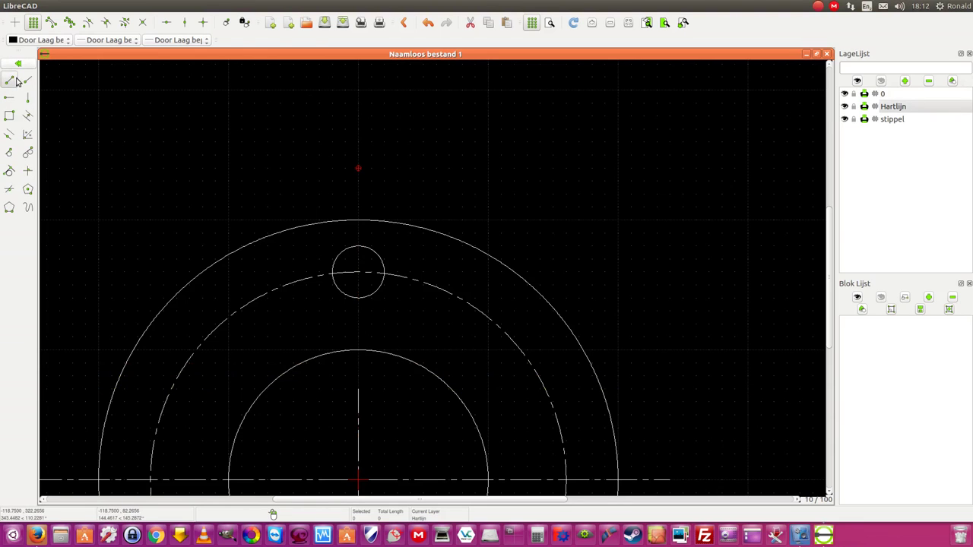
# Draw a vertical centre line through the top bolt hole, then select the hole and line.
pyautogui.click(358, 231)
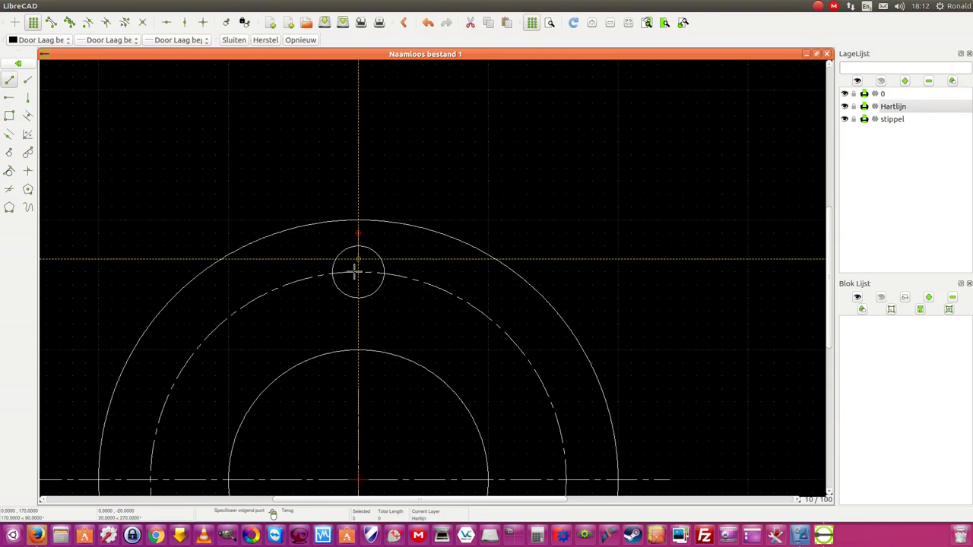
pyautogui.click(356, 309)
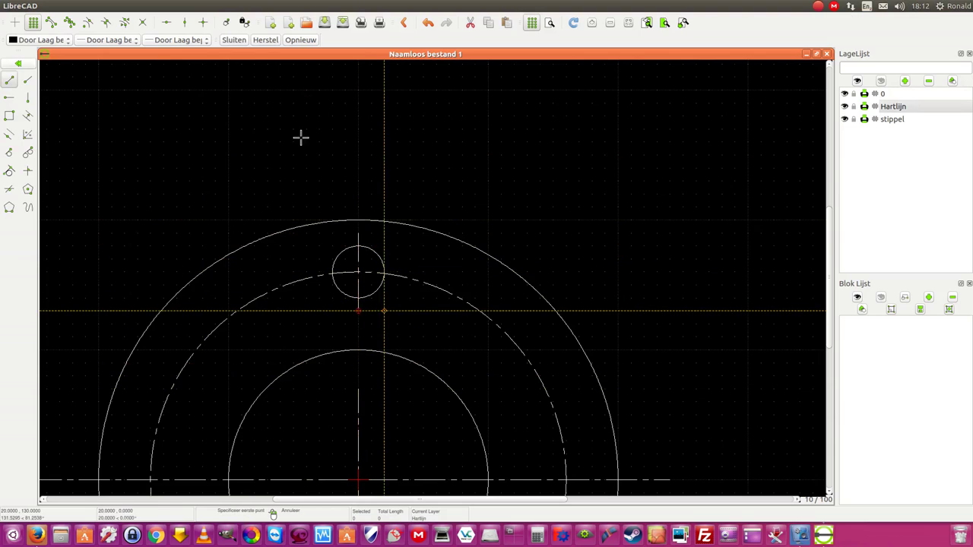
pyautogui.press('Escape')
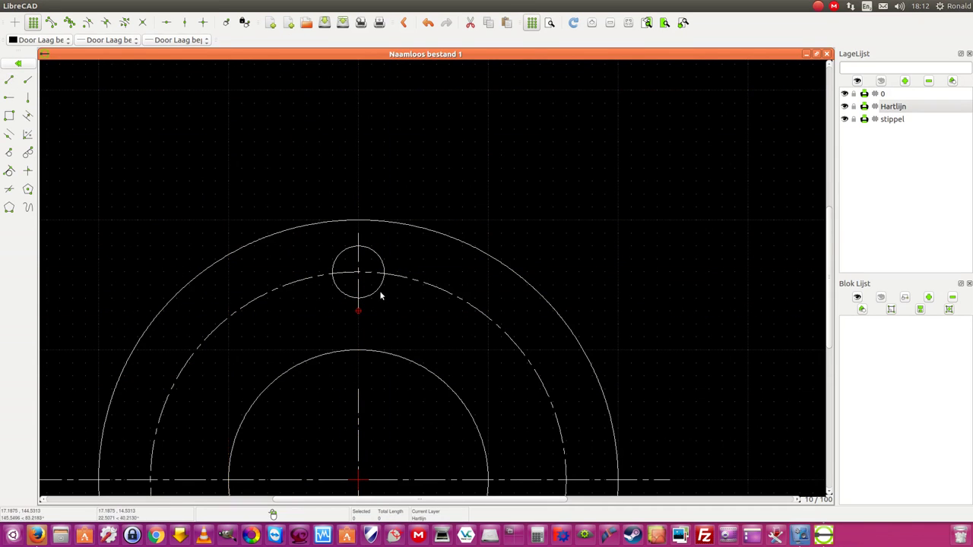
pyautogui.click(376, 293)
pyautogui.click(359, 285)
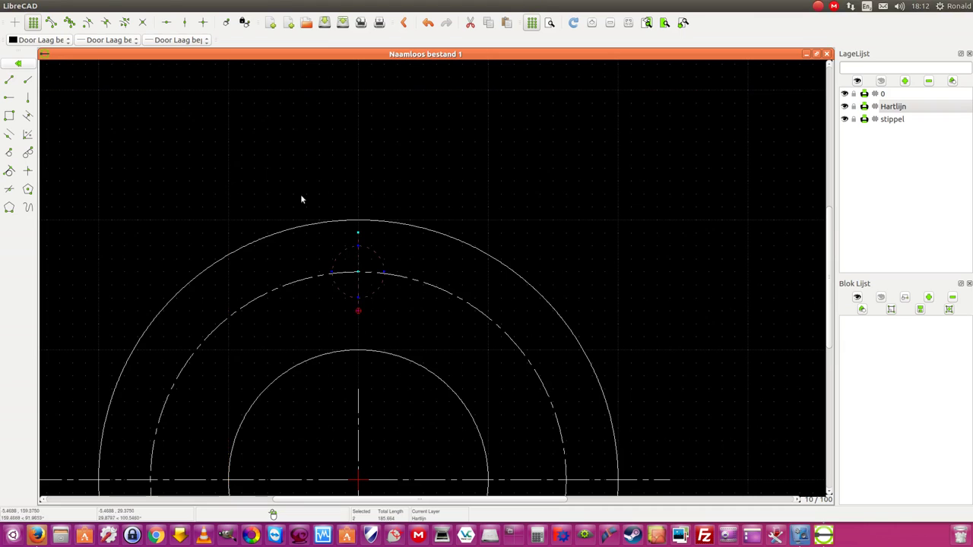
# Rotate five copies of the bolt hole and centre line at 60° about the flange centre.
pyautogui.moveTo(179, 6)
pyautogui.click(263, 6)
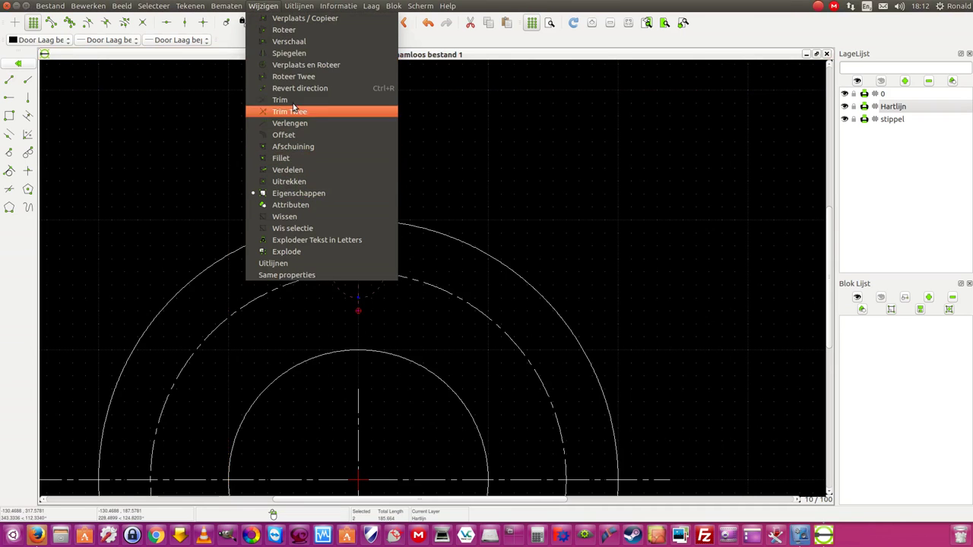
pyautogui.click(302, 31)
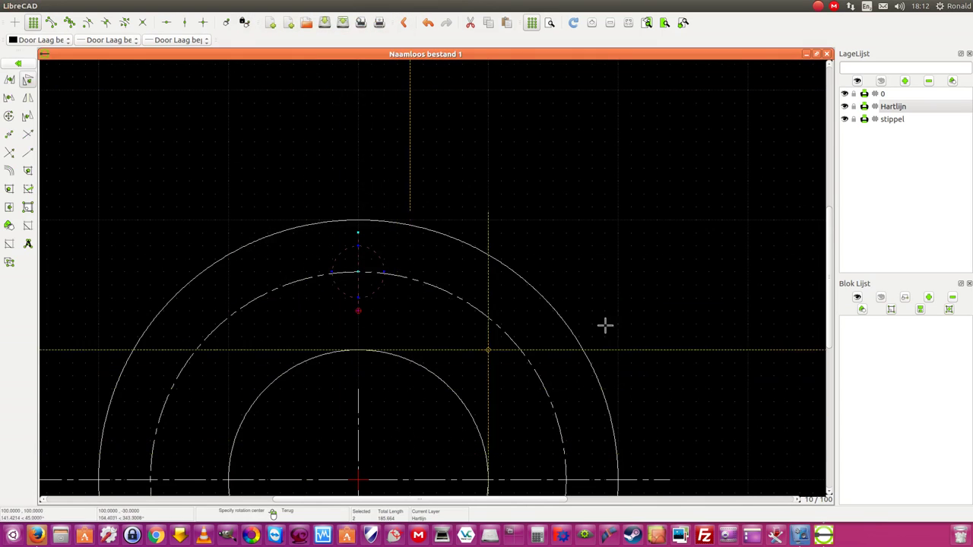
pyautogui.keyDown('ctrl'); pyautogui.scroll(-5, 774, 341); pyautogui.keyUp('ctrl')
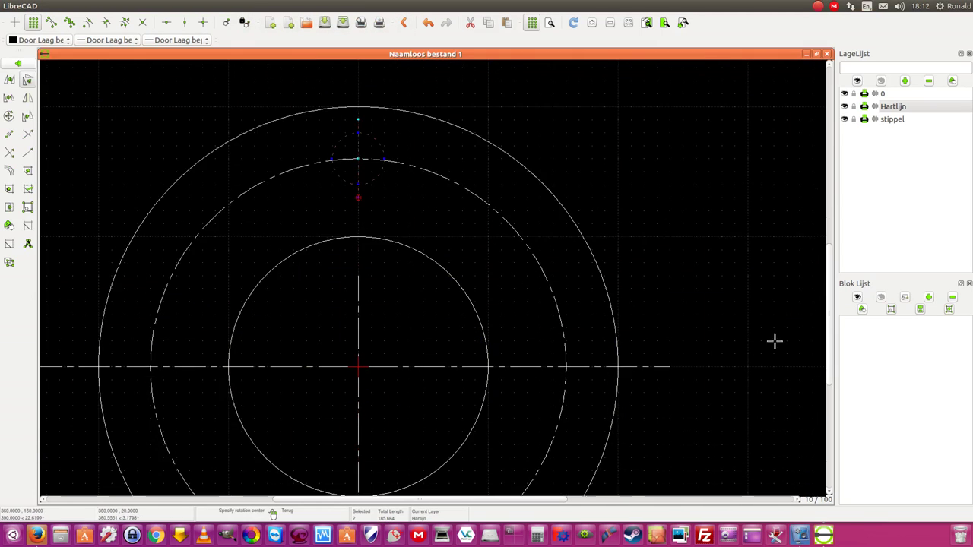
pyautogui.click(357, 368)
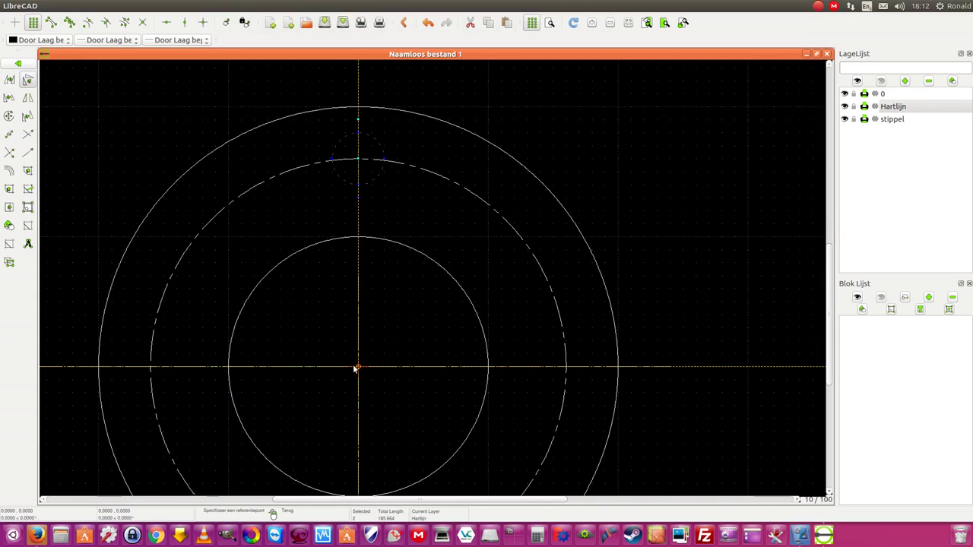
pyautogui.click(357, 368)
pyautogui.moveTo(465, 199); pyautogui.dragTo(416, 210)
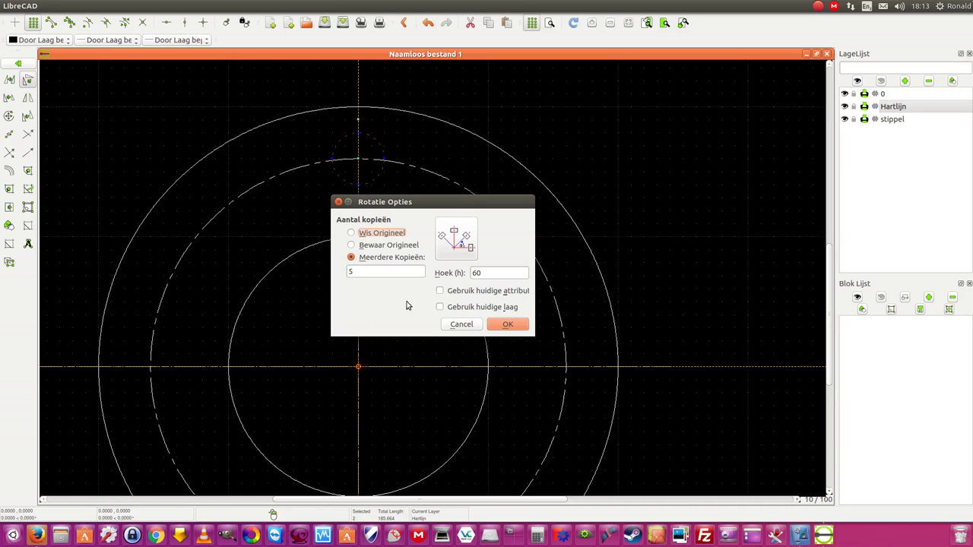
pyautogui.click(508, 325)
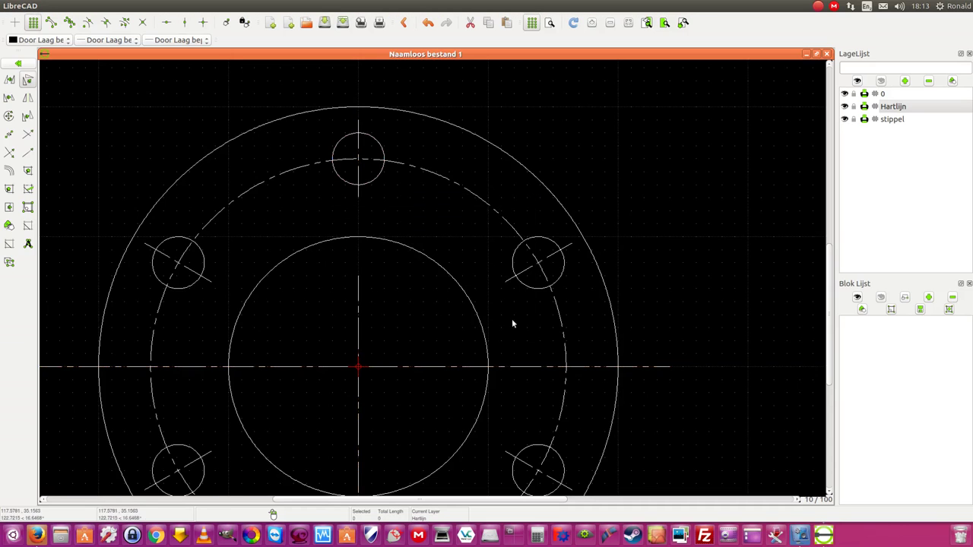
pyautogui.scroll(-1, 649, 302)
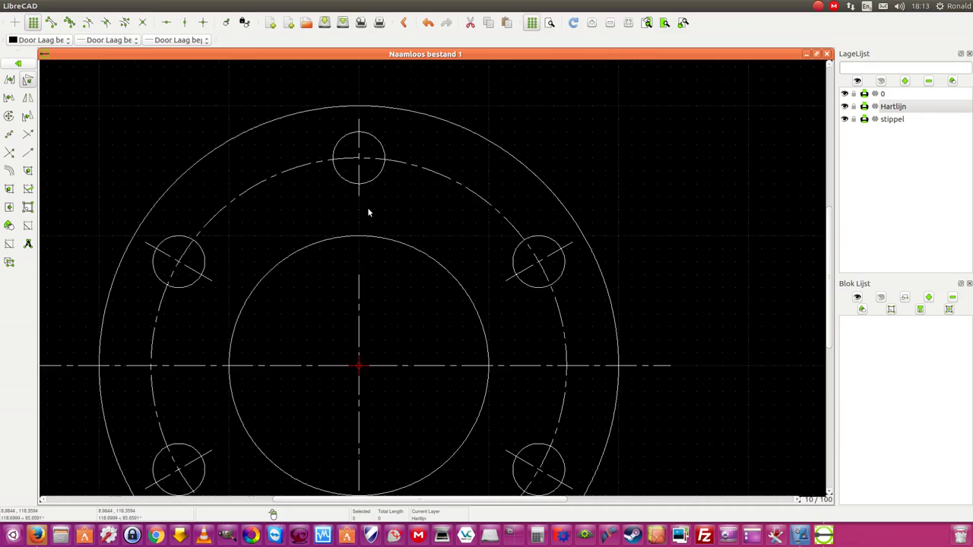
pyautogui.click(359, 196)
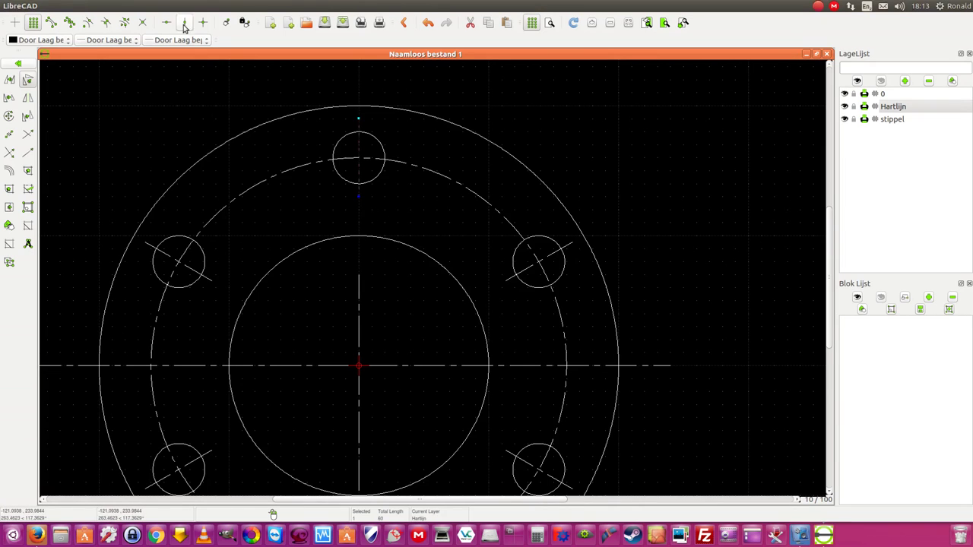
pyautogui.moveTo(323, 8)
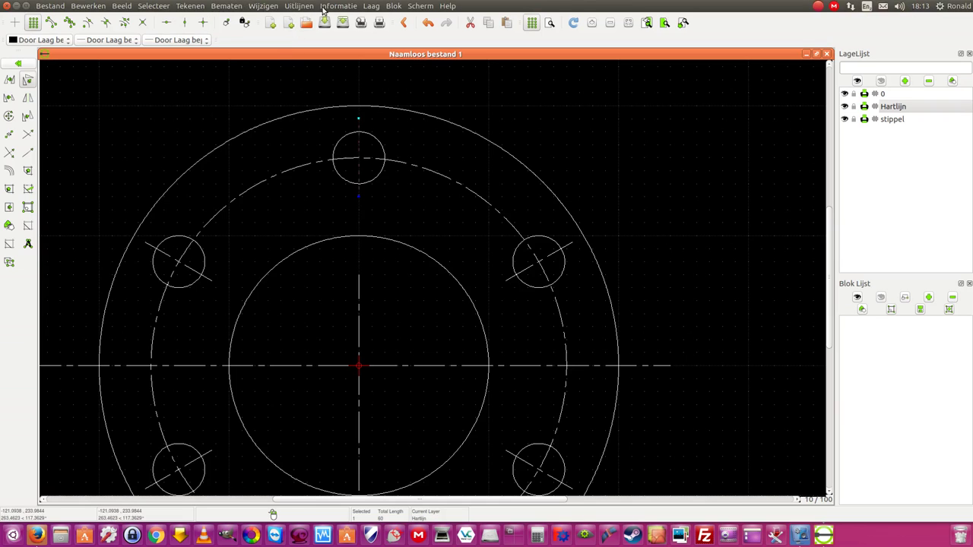
# Erase the top hole's short centre line and stretch the main vertical centre line above the flange.
pyautogui.click(263, 6)
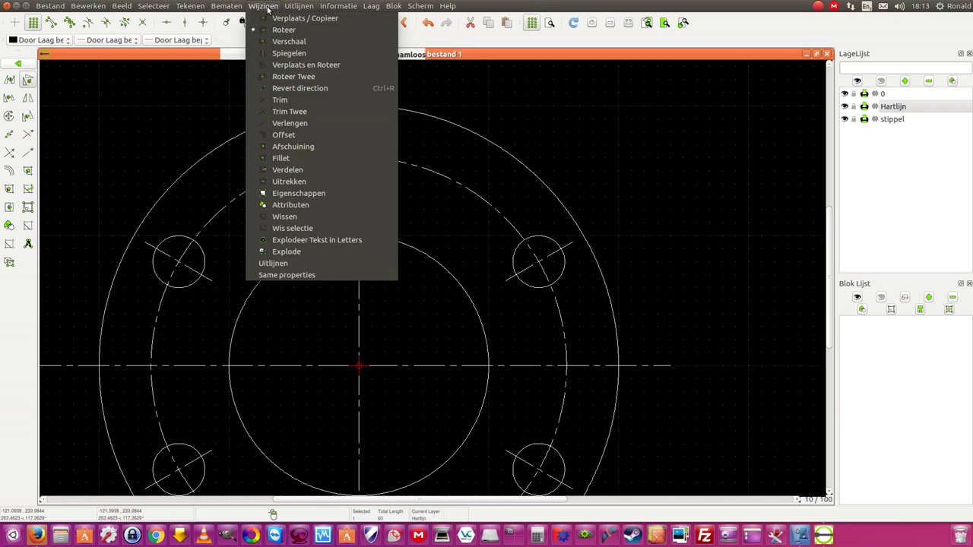
pyautogui.click(305, 229)
pyautogui.click(358, 289)
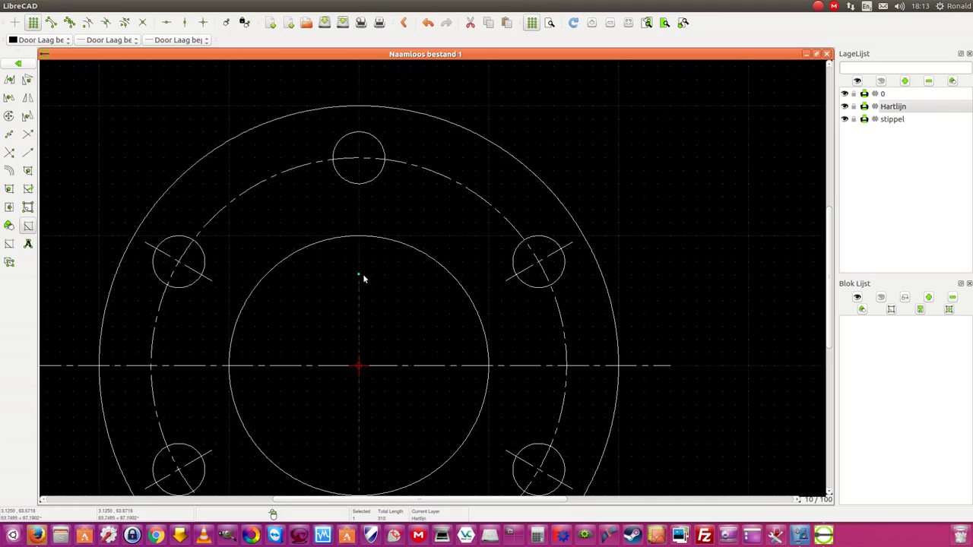
pyautogui.moveTo(358, 275); pyautogui.dragTo(359, 79)
pyautogui.rightClick(361, 79)
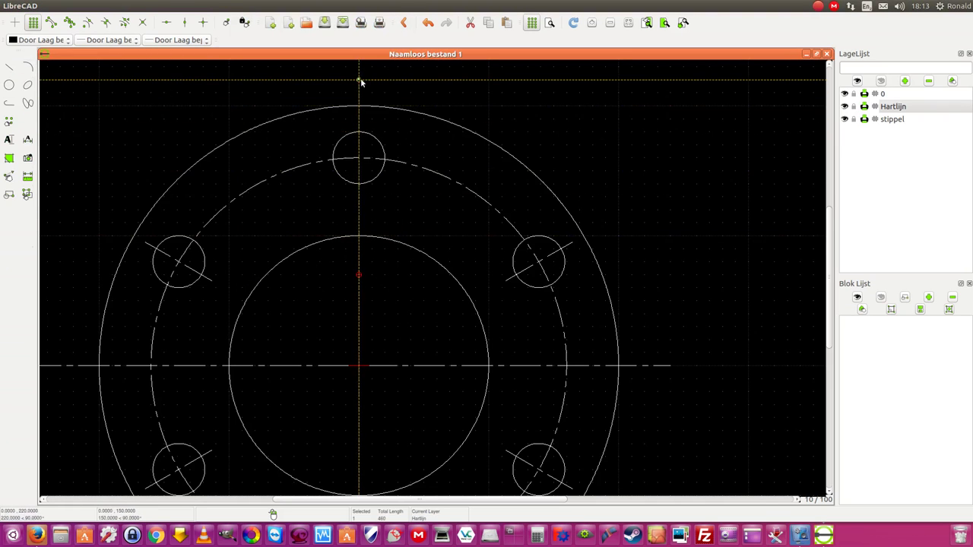
pyautogui.scroll(-1, 656, 311)
pyautogui.scroll(-3, 684, 395)
pyautogui.scroll(1, 681, 410)
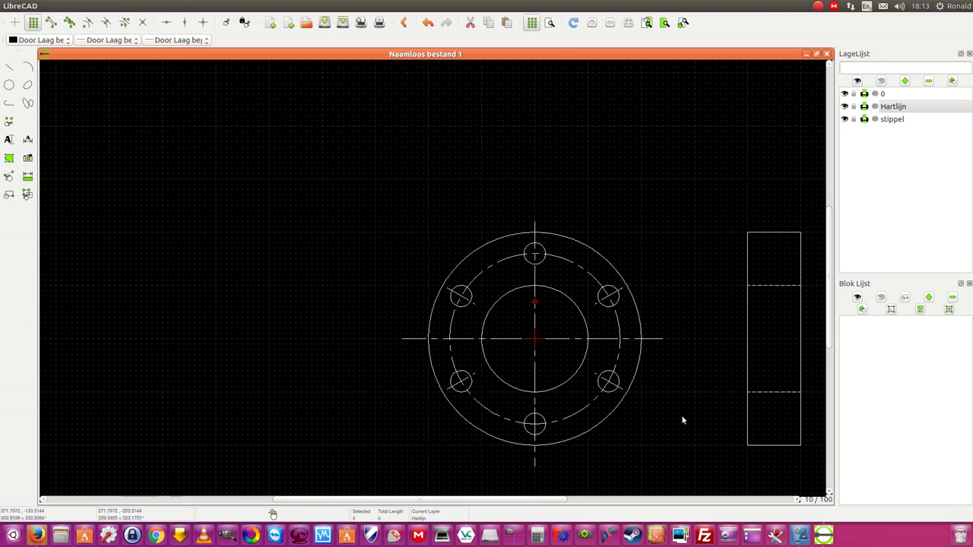
pyautogui.moveTo(528, 501); pyautogui.dragTo(586, 500)
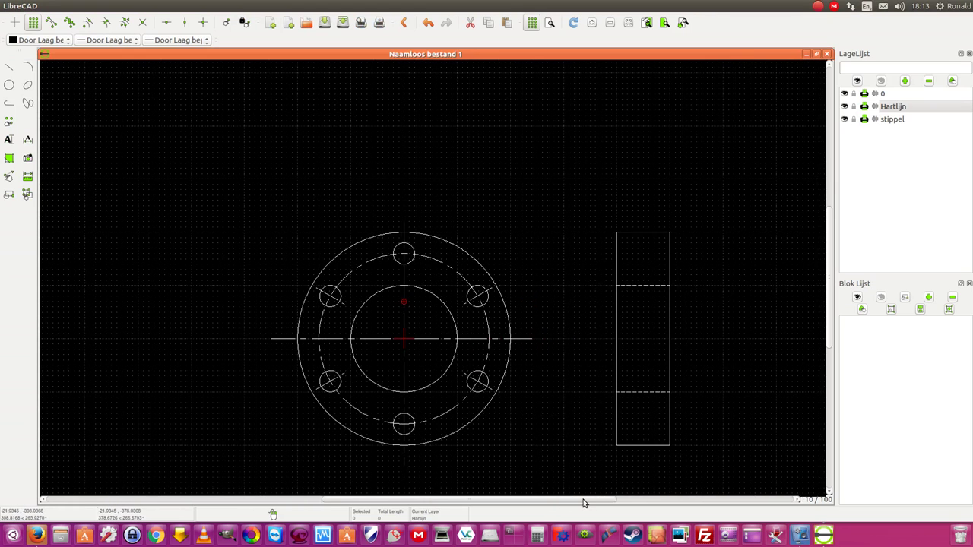
pyautogui.scroll(1, 679, 257)
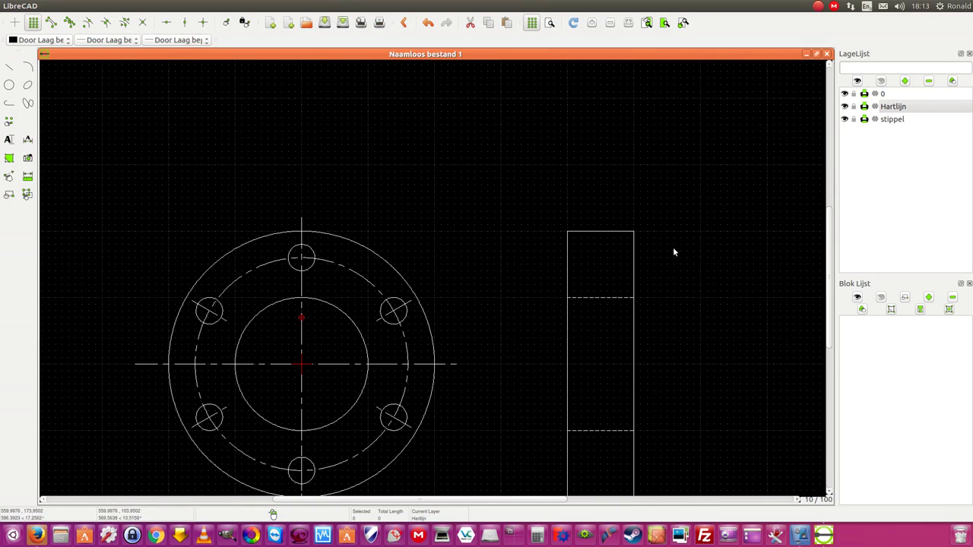
# On layer stippel, draw three horizontal hidden lines across the side-view rectangle.
pyautogui.click(9, 66)
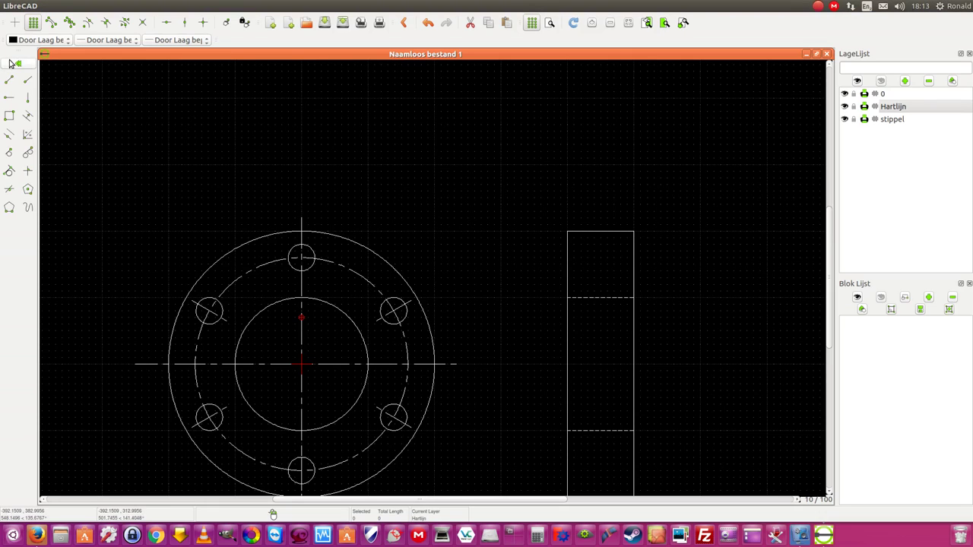
pyautogui.click(10, 81)
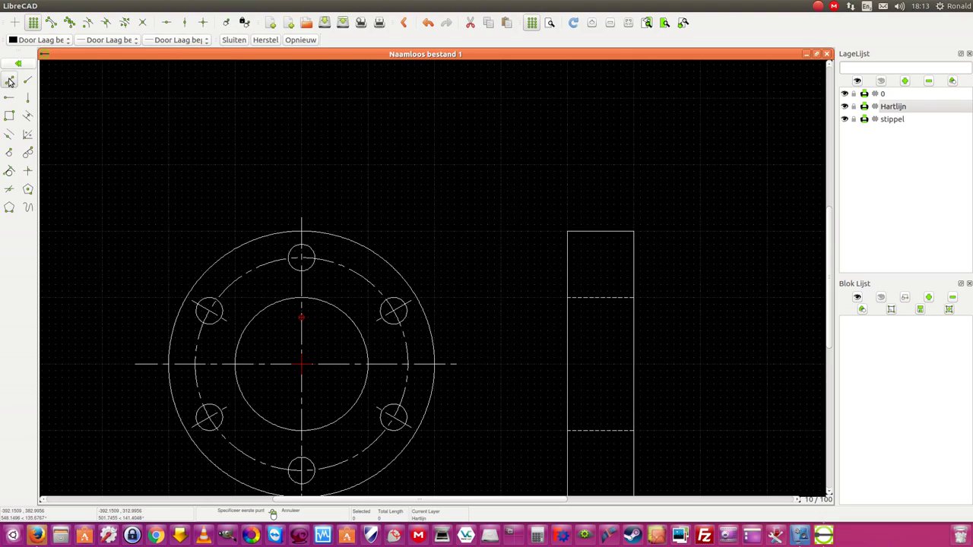
pyautogui.click(898, 120)
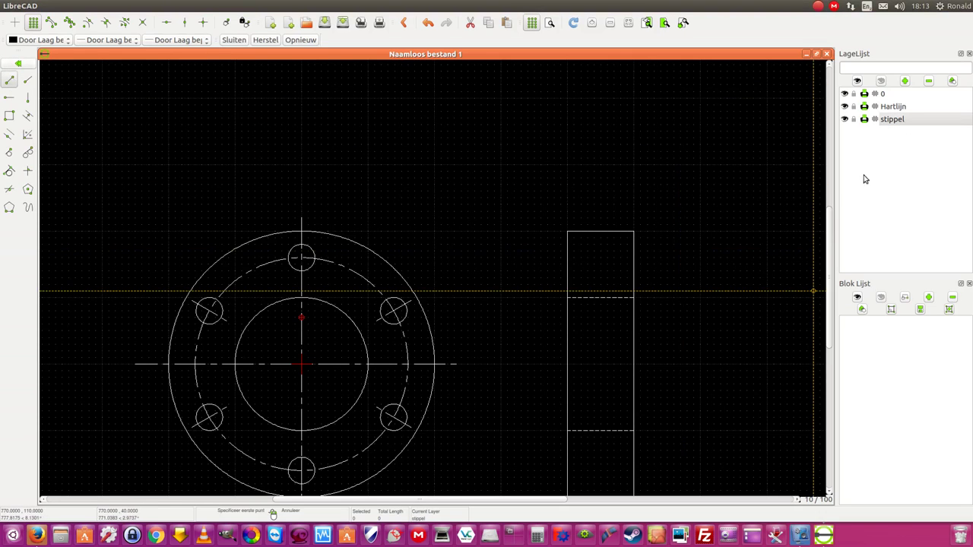
pyautogui.click(567, 244)
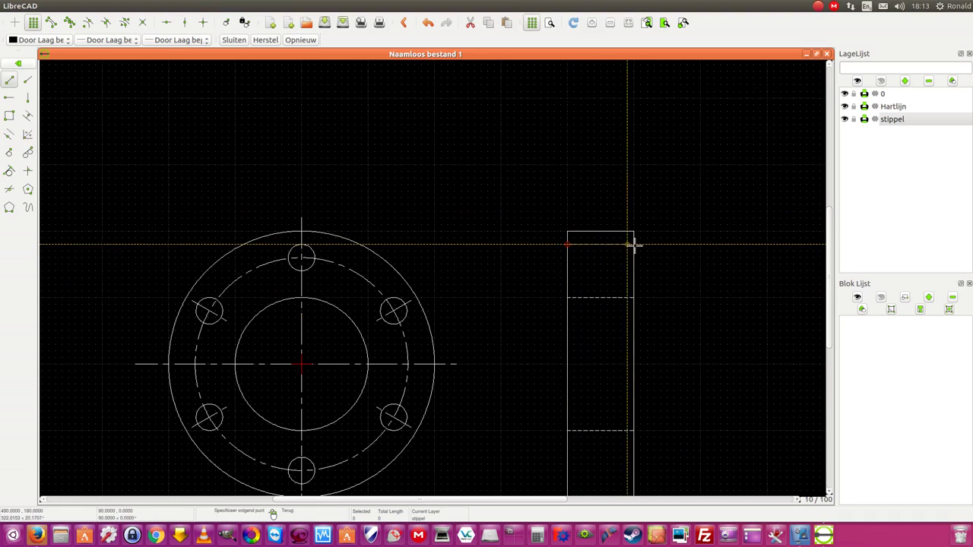
pyautogui.click(633, 244)
pyautogui.rightClick(633, 244)
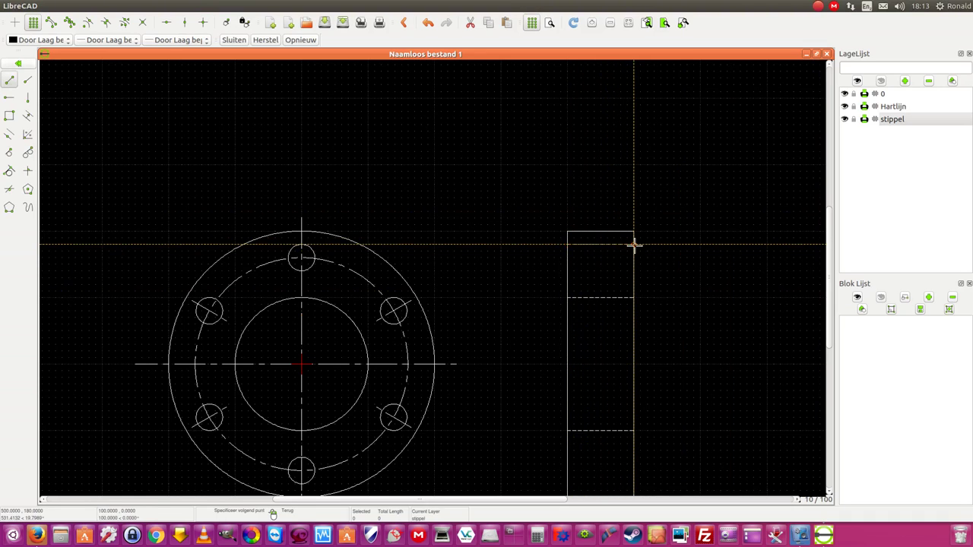
pyautogui.click(567, 271)
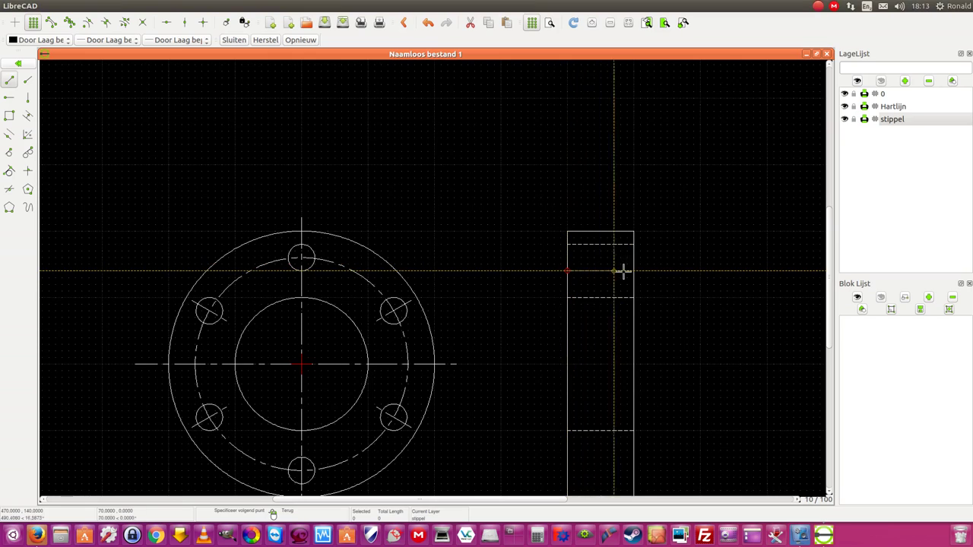
pyautogui.click(631, 271)
pyautogui.rightClick(632, 272)
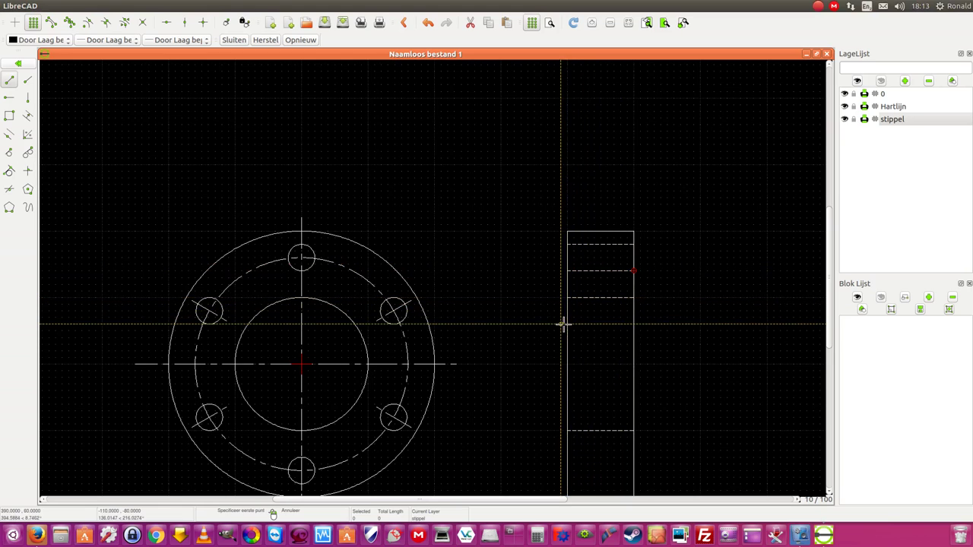
pyautogui.click(567, 325)
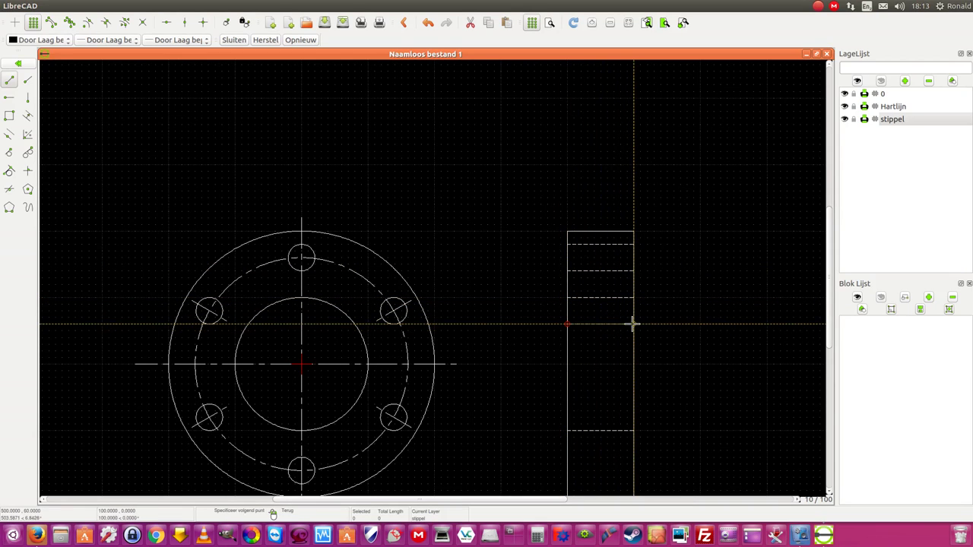
pyautogui.click(633, 324)
pyautogui.rightClick(647, 339)
pyautogui.rightClick(648, 339)
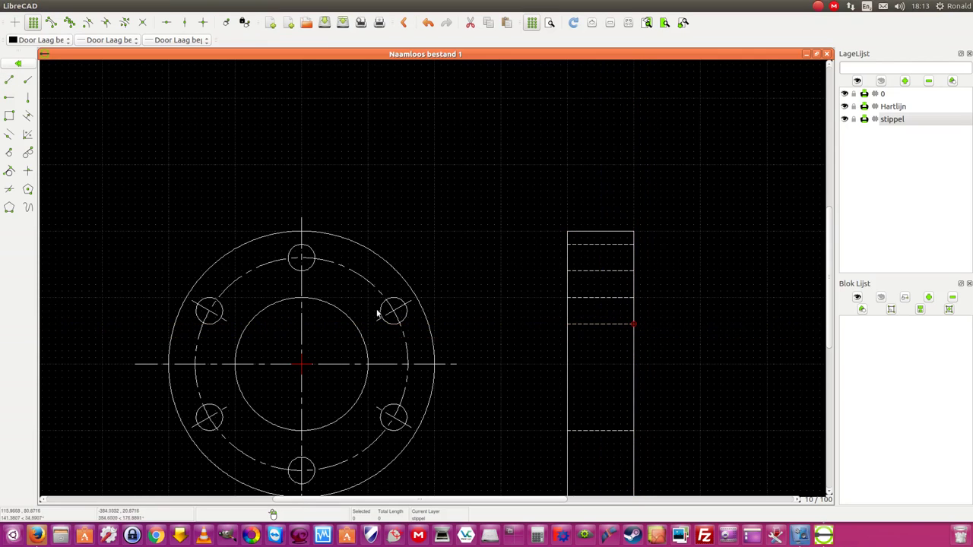
# On layer Hartlijn, draw a short centre line across the side view at the upper bolt hole.
pyautogui.click(9, 80)
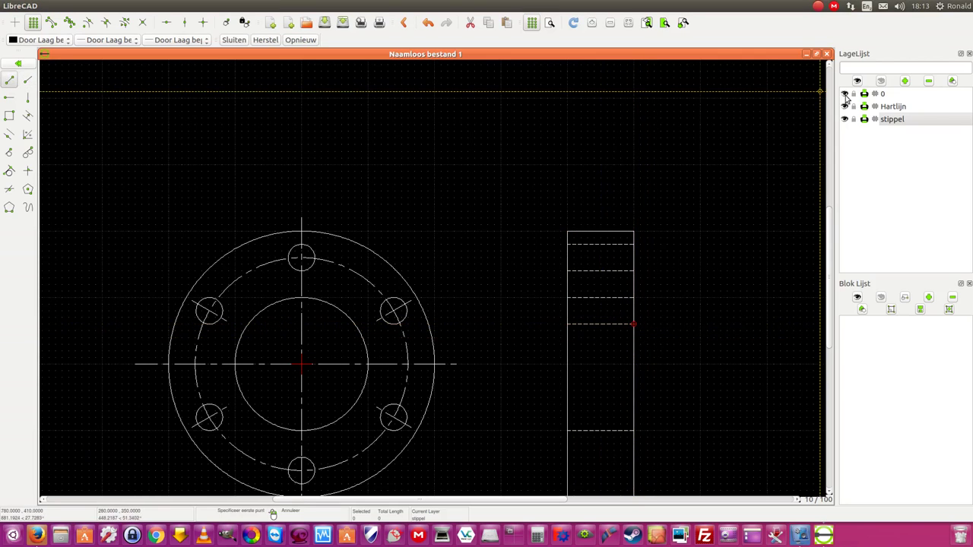
pyautogui.click(916, 107)
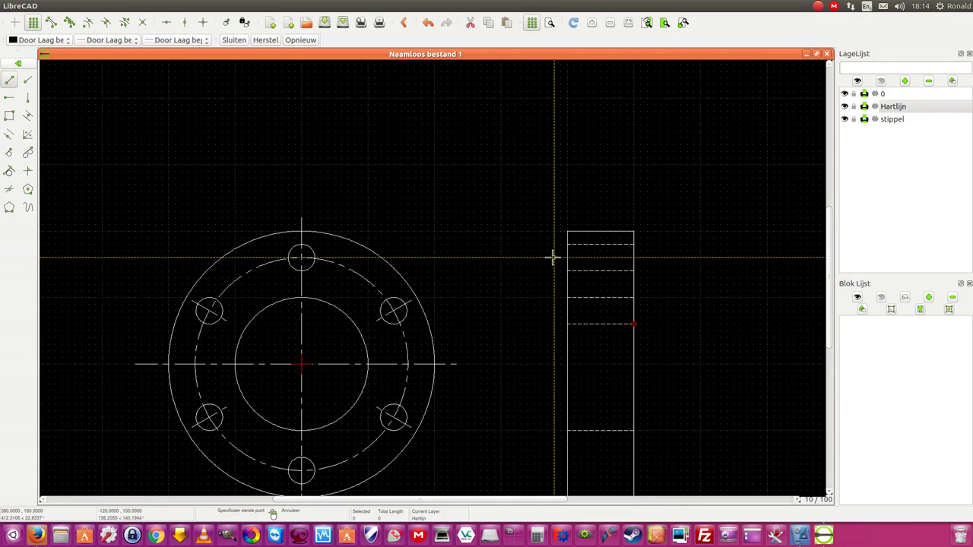
pyautogui.click(647, 257)
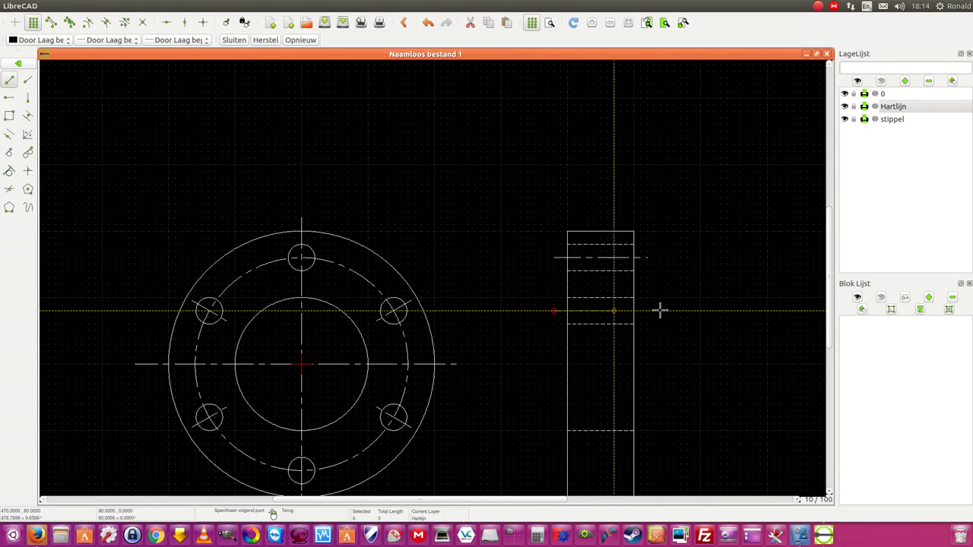
pyautogui.click(647, 311)
pyautogui.rightClick(672, 327)
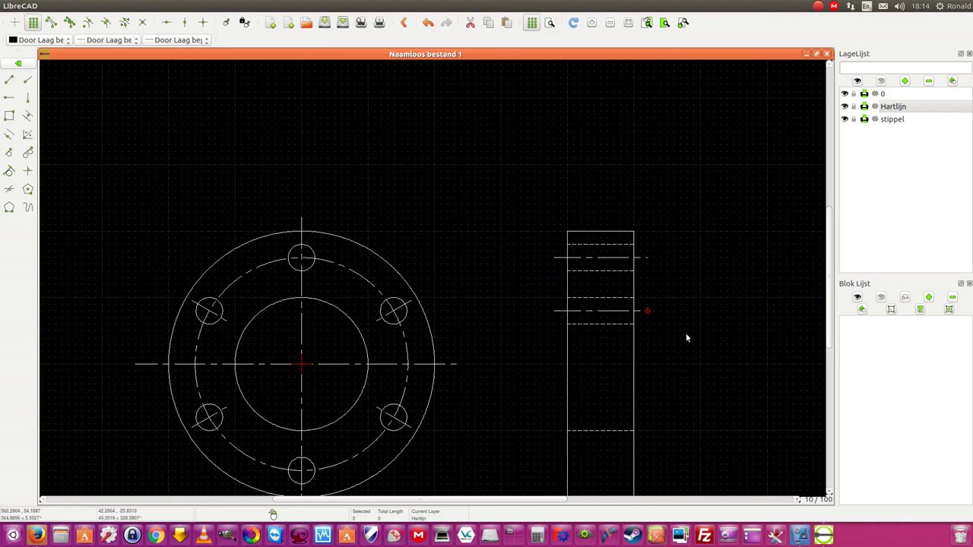
pyautogui.scroll(-1, 696, 362)
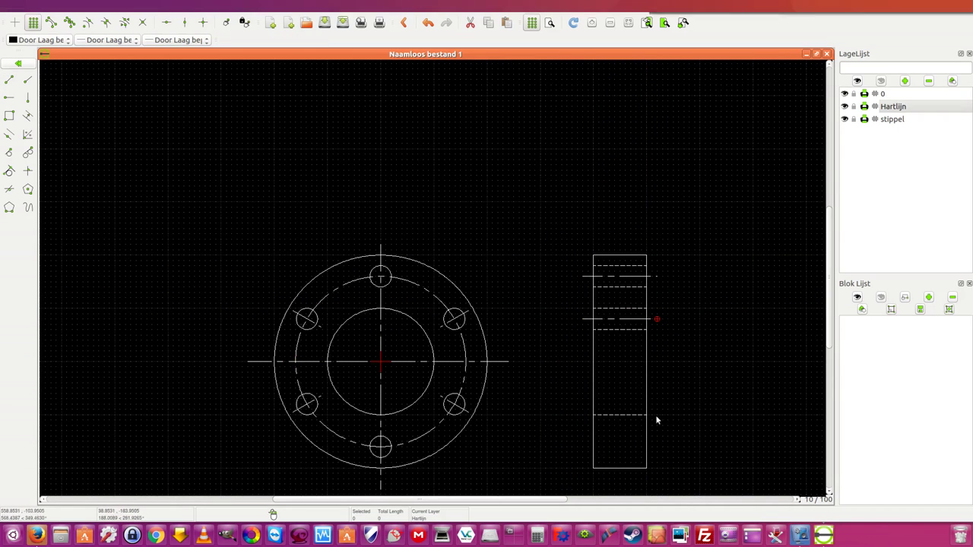
# Select the side view's upper bolt-hole dashed and centre lines.
pyautogui.click(633, 415)
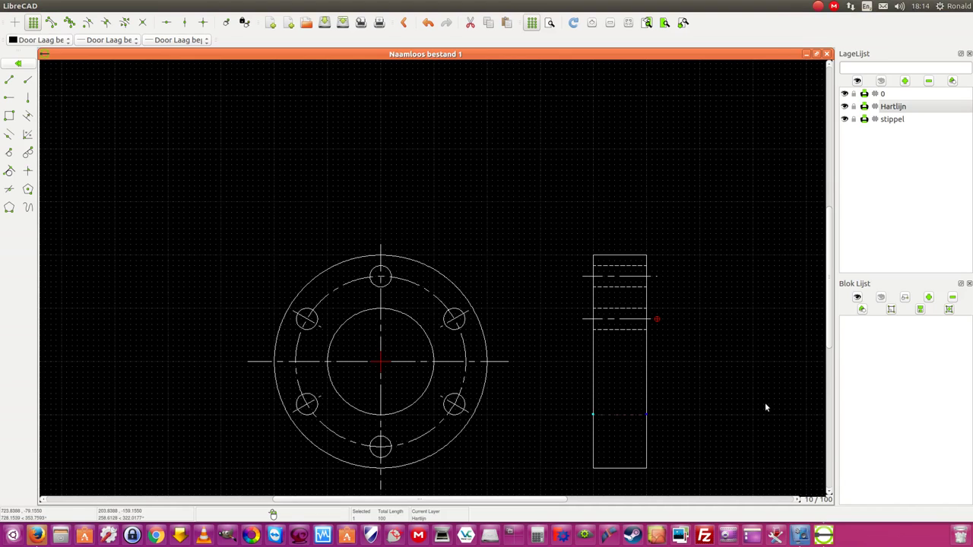
pyautogui.click(620, 330)
pyautogui.click(627, 319)
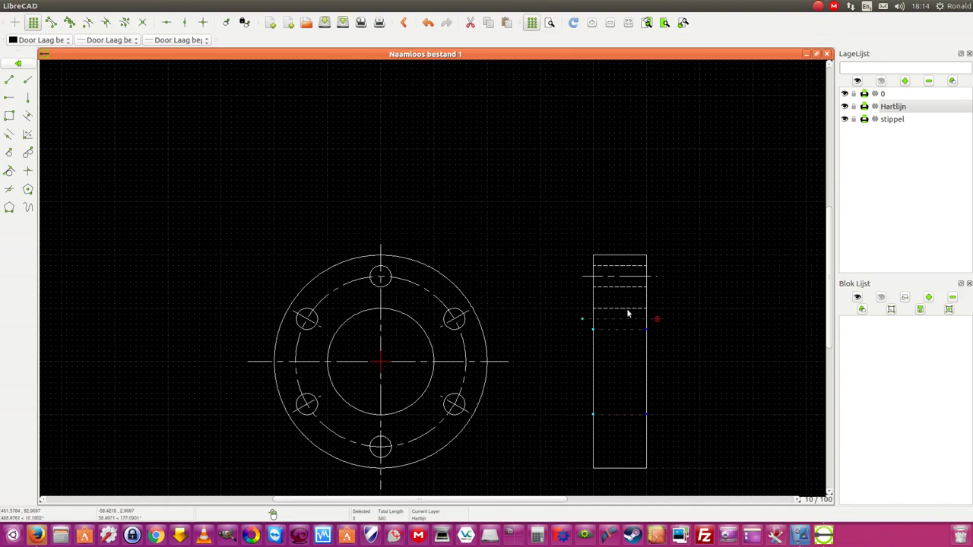
pyautogui.click(630, 307)
pyautogui.click(630, 288)
pyautogui.click(634, 277)
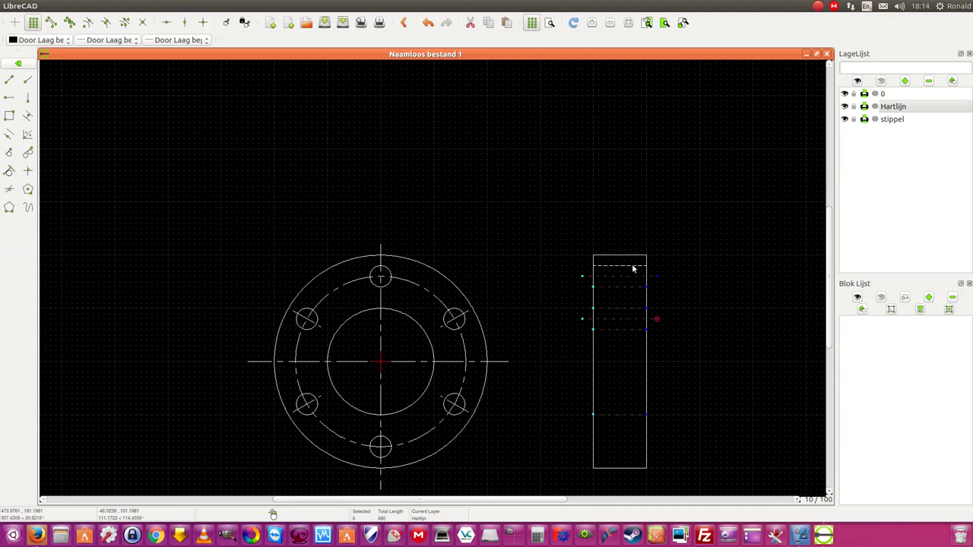
pyautogui.moveTo(190, 6)
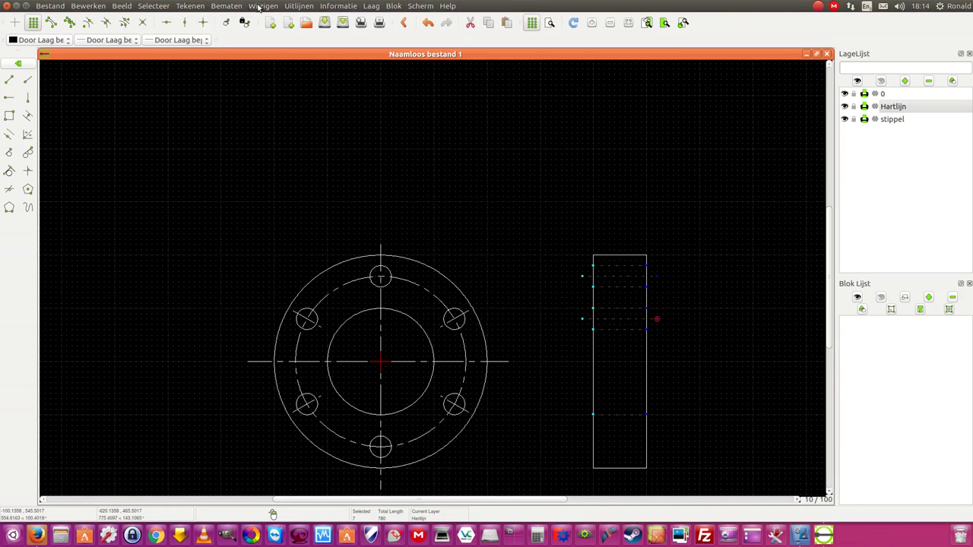
# Mirror the selected lines about the horizontal centre line, keeping the originals.
pyautogui.click(263, 6)
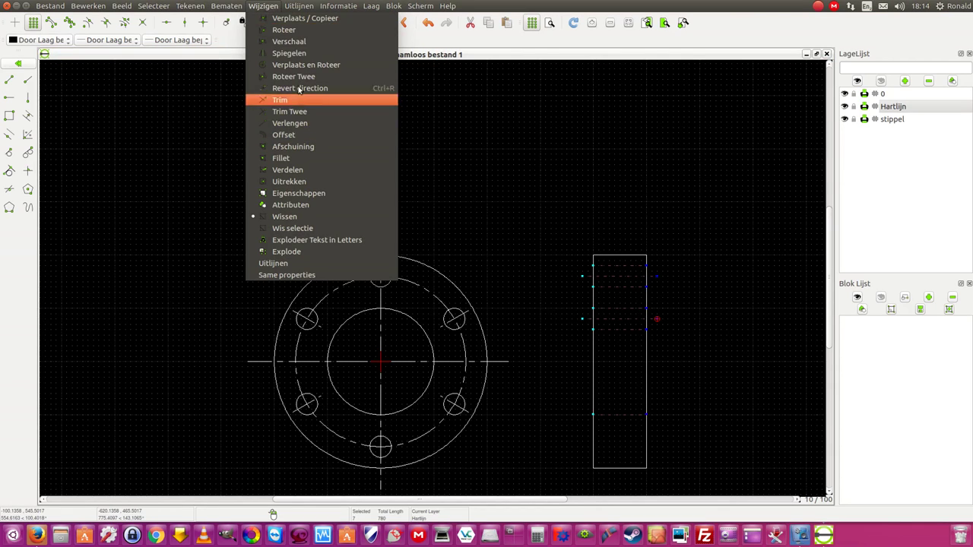
pyautogui.click(295, 53)
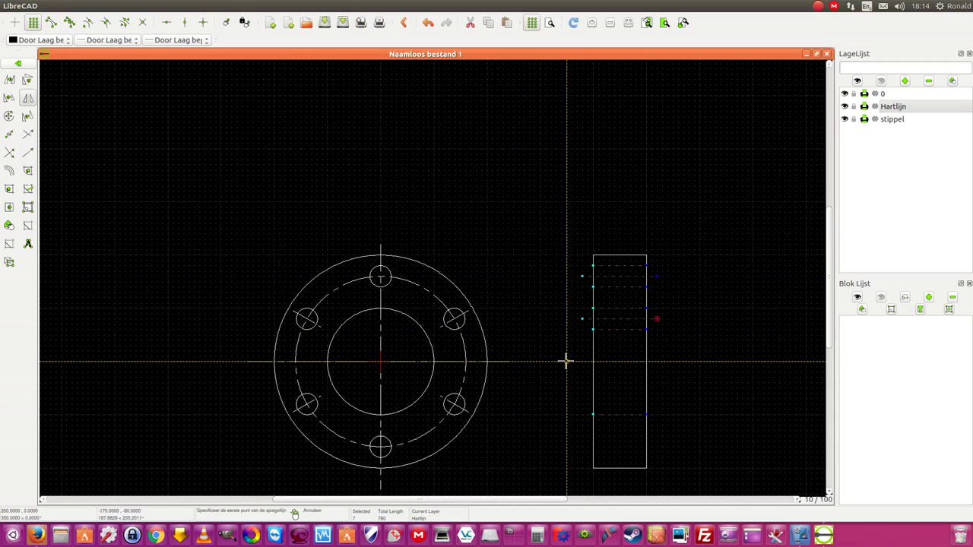
pyautogui.click(566, 362)
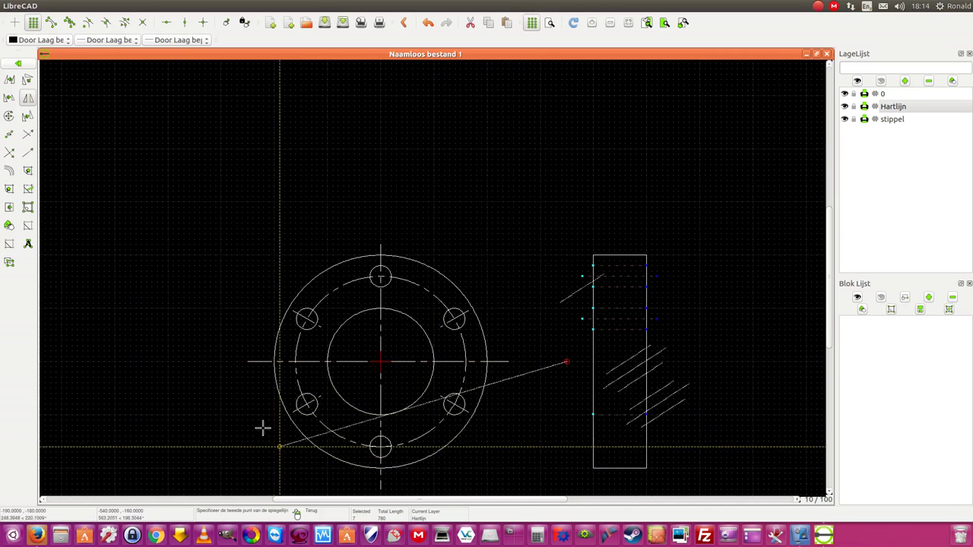
pyautogui.click(225, 365)
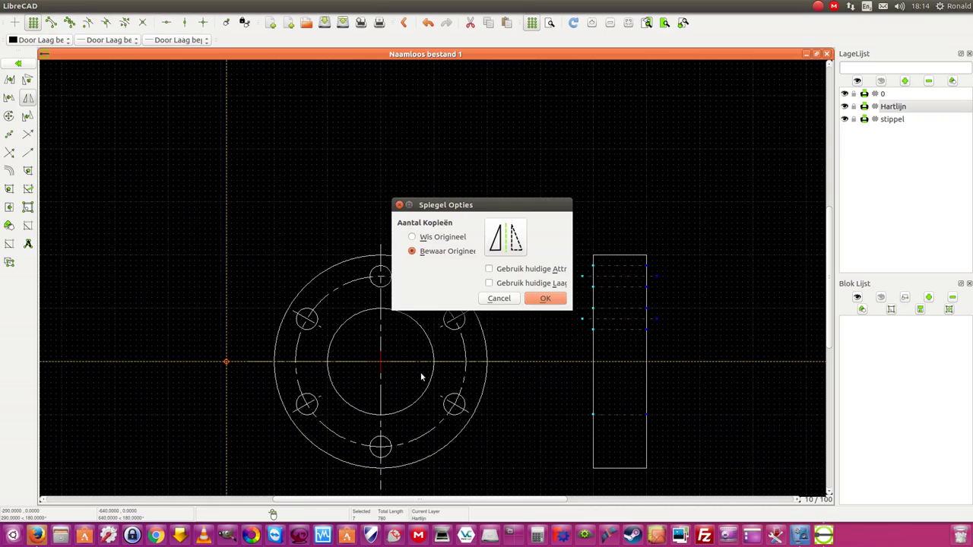
pyautogui.click(548, 300)
pyautogui.scroll(3, 764, 345)
pyautogui.scroll(2, 258, 245)
# Zoom and pan so both flange views fit on screen.
pyautogui.scroll(-2, 259, 251)
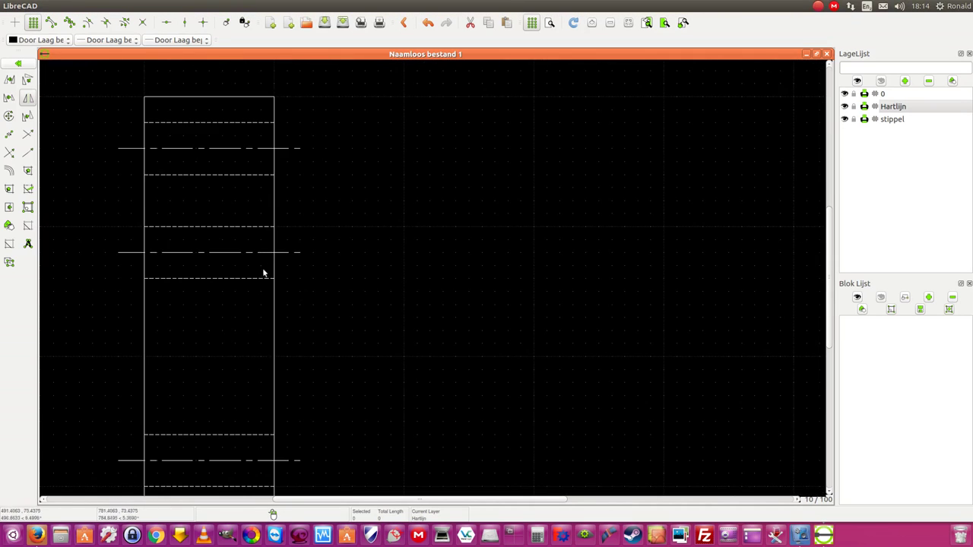
pyautogui.scroll(-1, 243, 304)
pyautogui.scroll(-4, 217, 332)
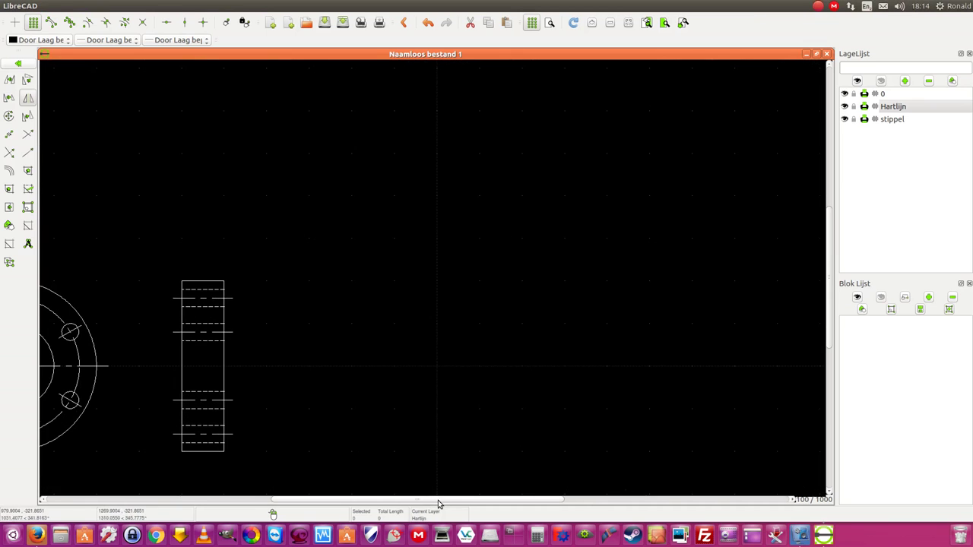
pyautogui.keyDown('shift'); pyautogui.hscroll(-2, 410, 503); pyautogui.keyUp('shift')
pyautogui.keyDown('shift'); pyautogui.hscroll(-4, 377, 471); pyautogui.keyUp('shift')
pyautogui.scroll(2, 411, 421)
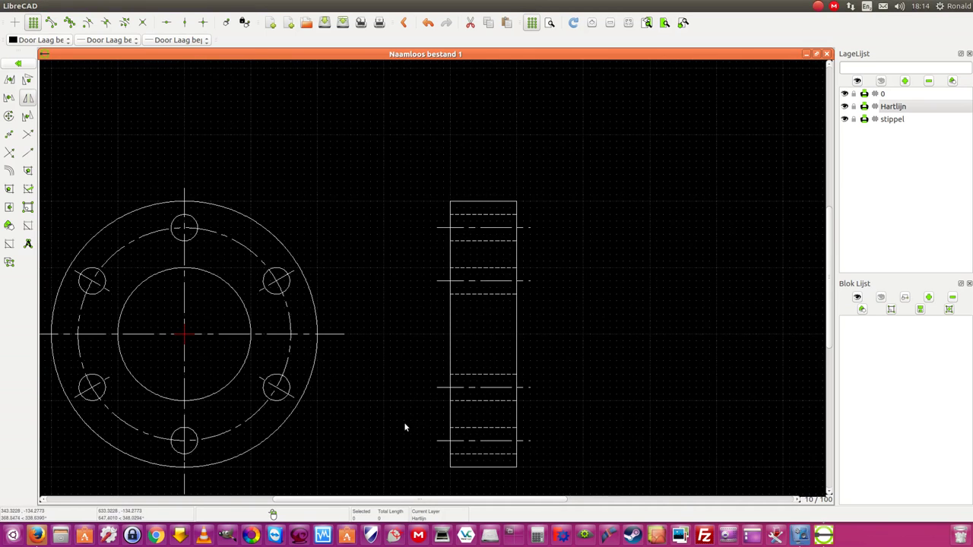
pyautogui.scroll(-1, 387, 418)
pyautogui.scroll(-2, 380, 417)
pyautogui.scroll(1, 380, 425)
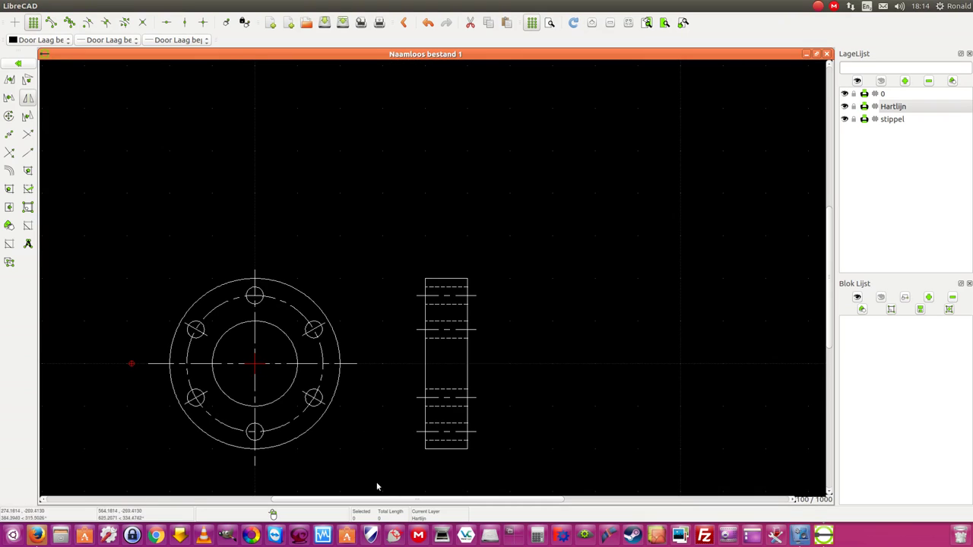
pyautogui.moveTo(394, 503); pyautogui.dragTo(373, 503)
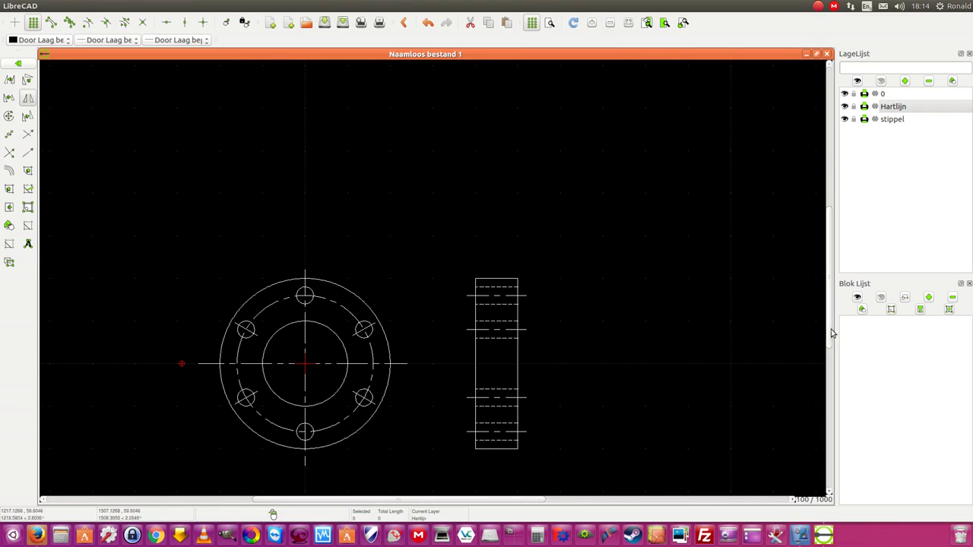
pyautogui.moveTo(830, 332); pyautogui.dragTo(832, 354)
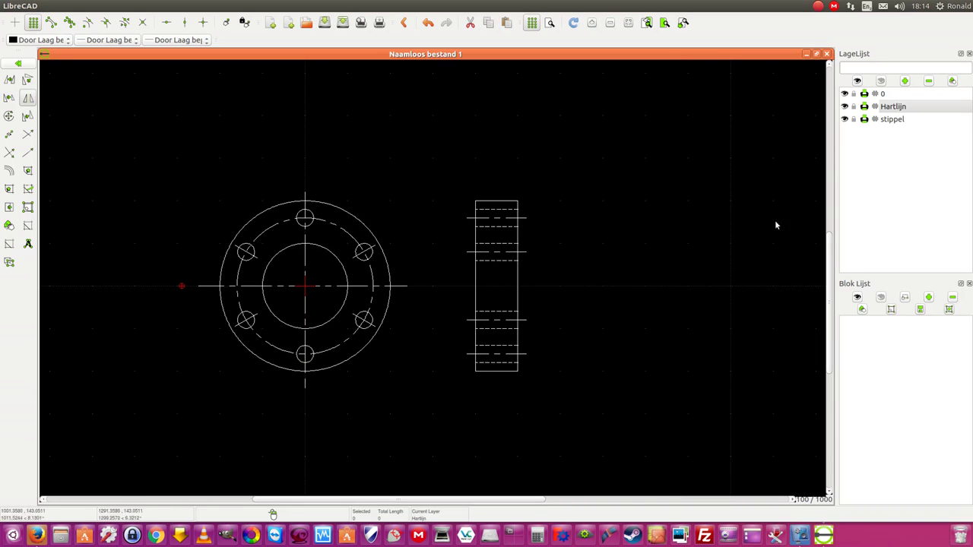
# With stippel current, add a new layer and clear its default name stippel2.
pyautogui.click(897, 120)
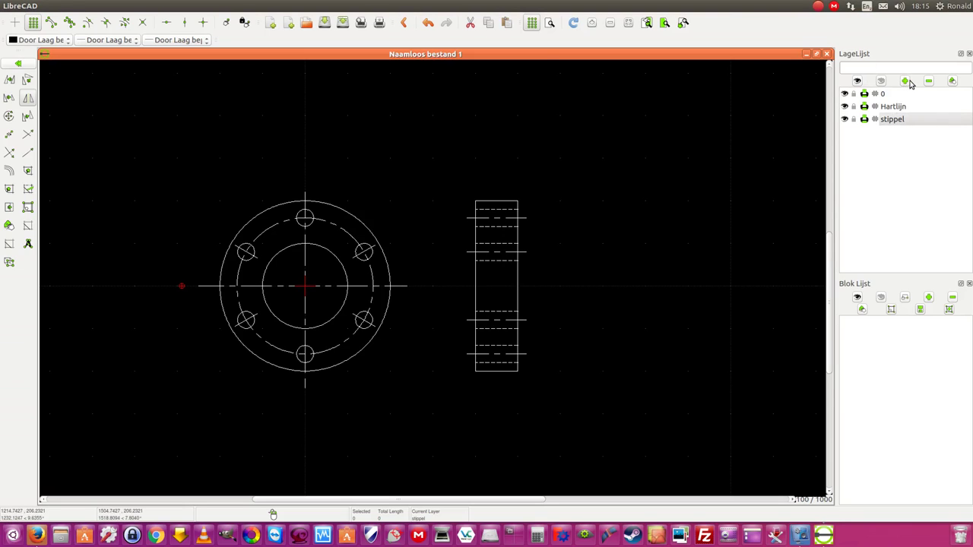
pyautogui.click(905, 81)
pyautogui.press('BackSpace')
pyautogui.write('Maatlijnen')
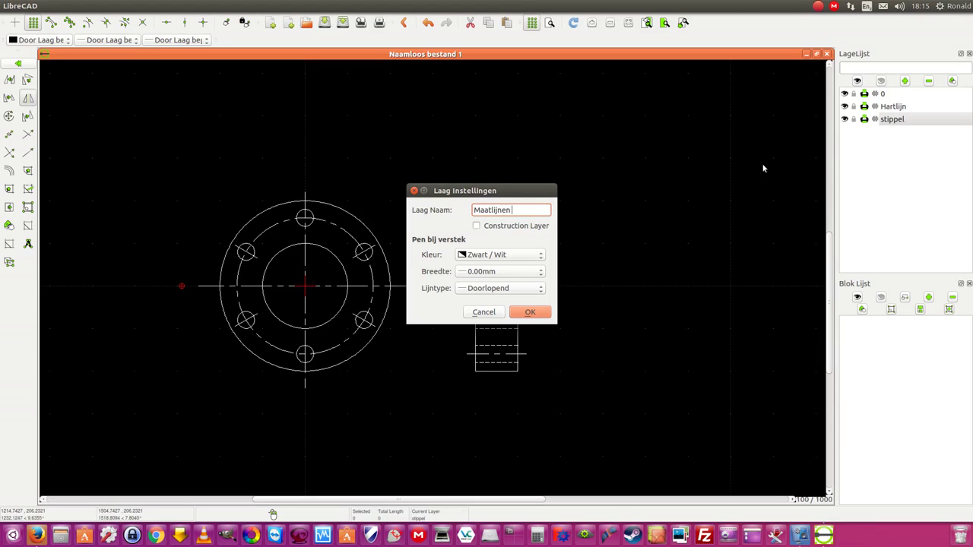
# Create the Maatlijnen layer with a 0.05mm line width.
pyautogui.click(514, 274)
pyautogui.click(513, 271)
pyautogui.click(529, 313)
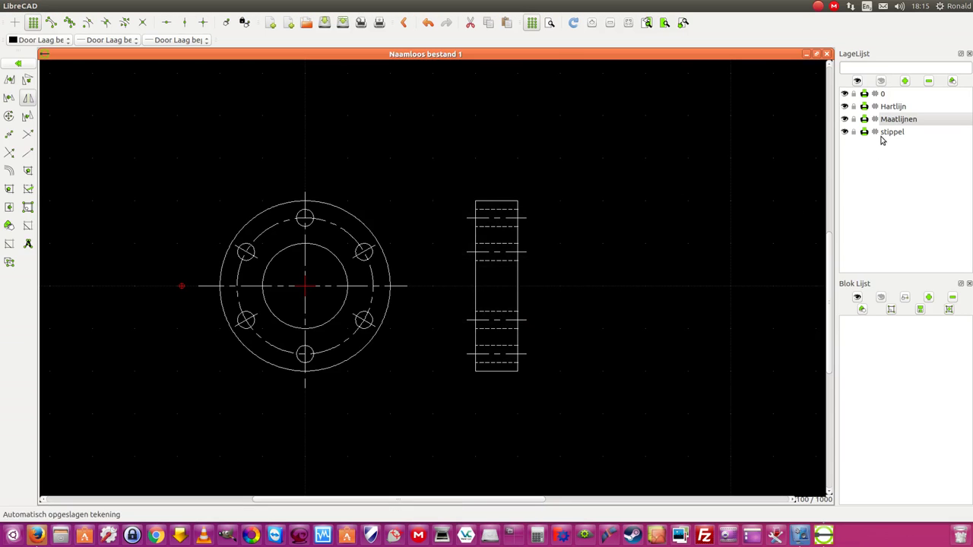
# Bring up the dimensioning tools in the left toolbar.
pyautogui.click(15, 67)
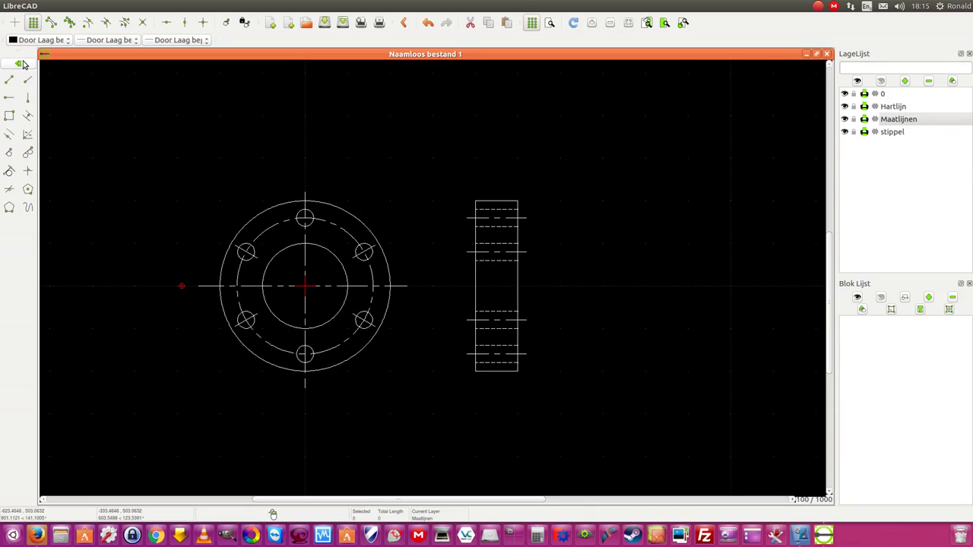
pyautogui.click(22, 64)
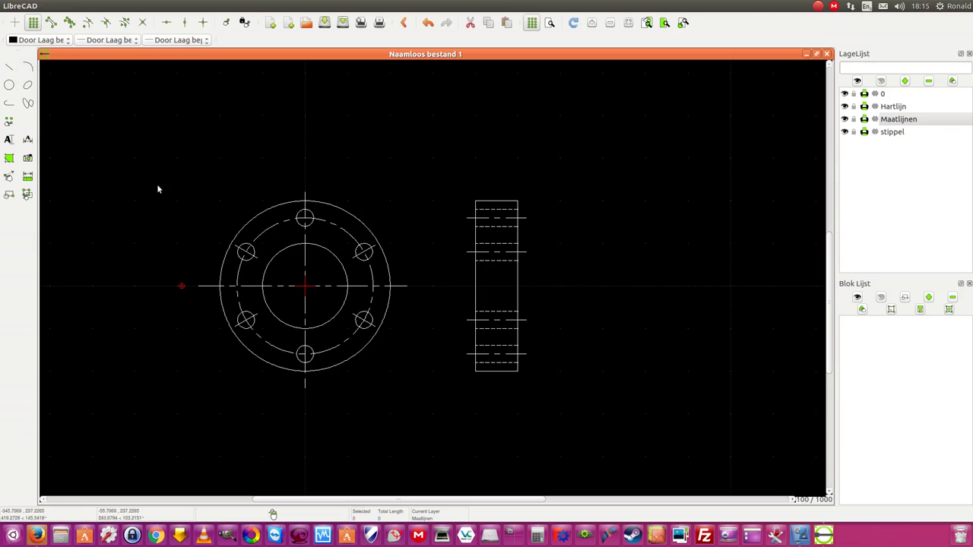
pyautogui.click(28, 141)
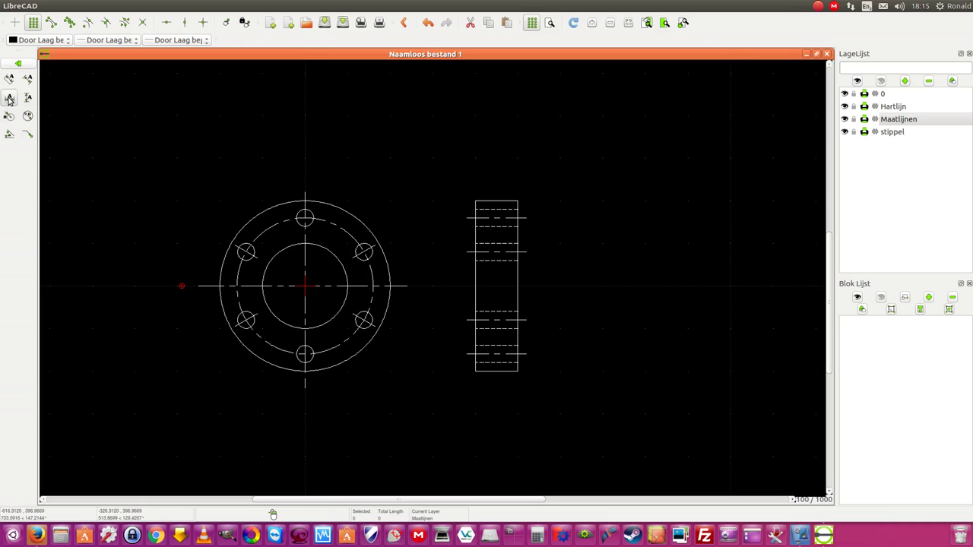
# Dimension the flange's full width edge to edge as 400.0000 above the front view, zooming to check the label.
pyautogui.click(27, 79)
pyautogui.click(216, 287)
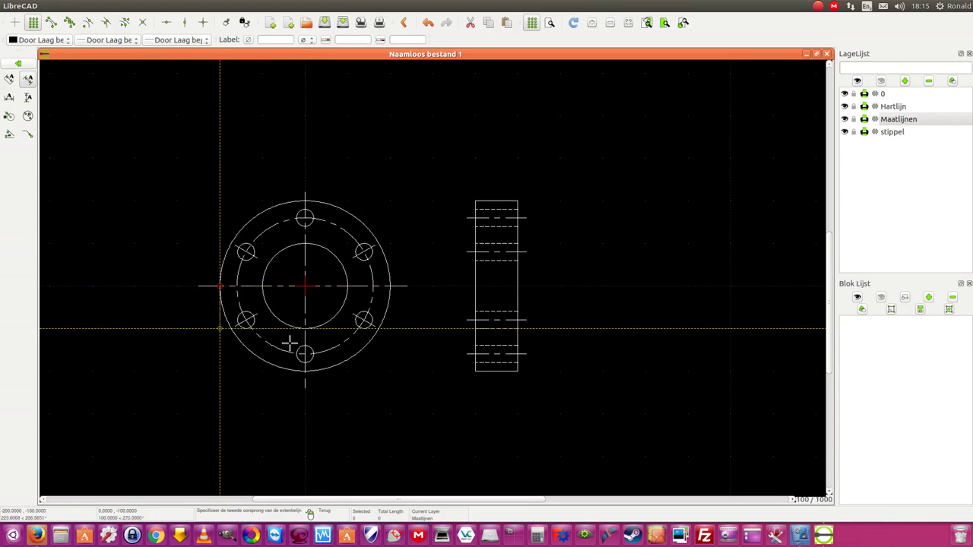
pyautogui.click(388, 287)
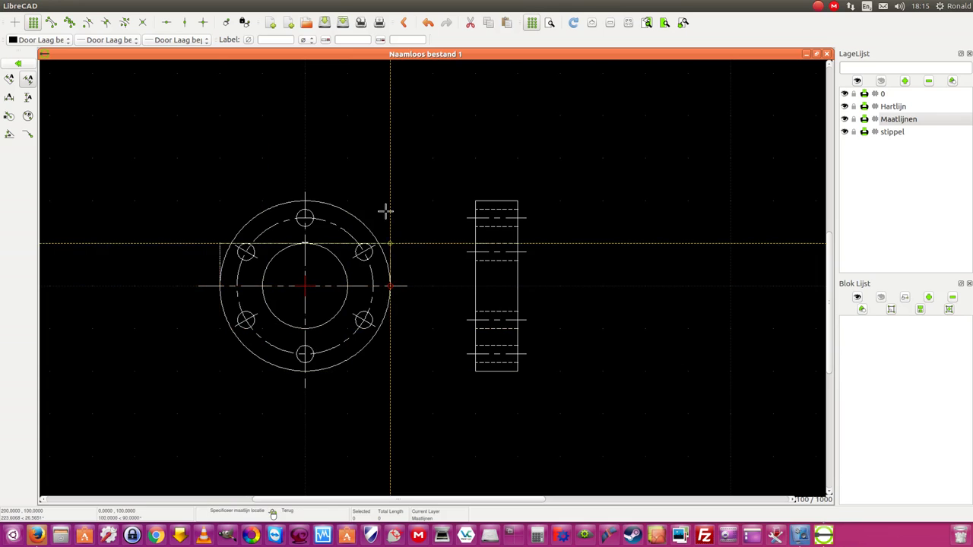
pyautogui.click(385, 167)
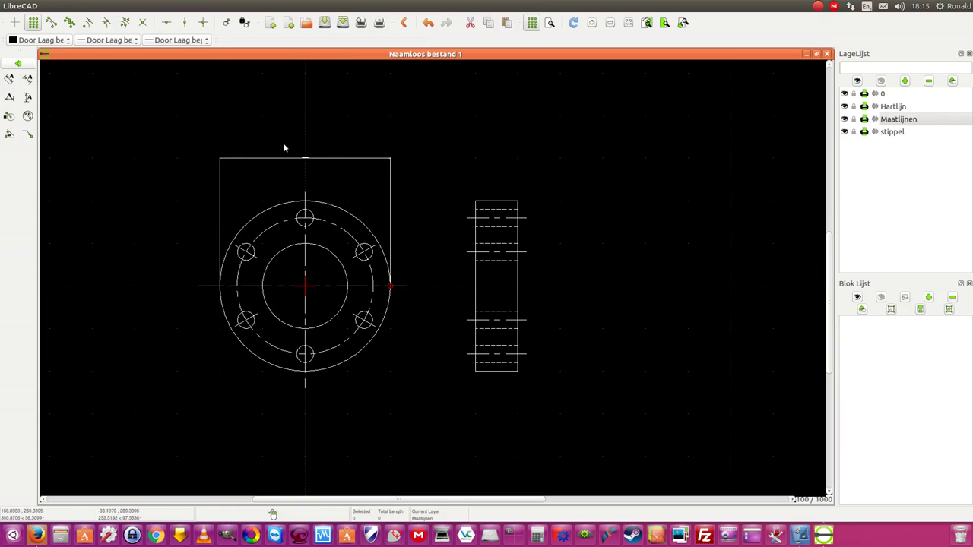
pyautogui.scroll(5, 306, 155)
pyautogui.scroll(1, 304, 172)
pyautogui.scroll(3, 307, 169)
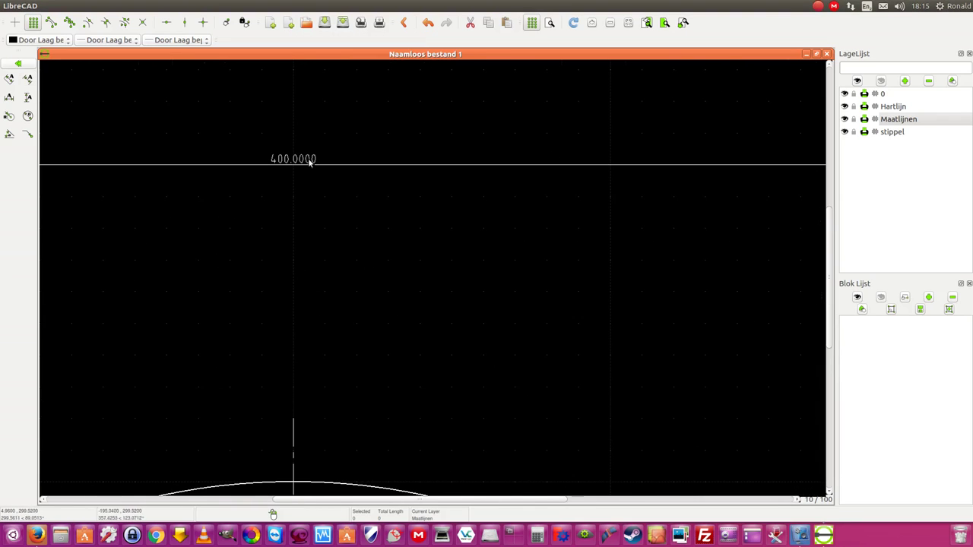
pyautogui.scroll(-1, 310, 166)
pyautogui.scroll(-1, 310, 165)
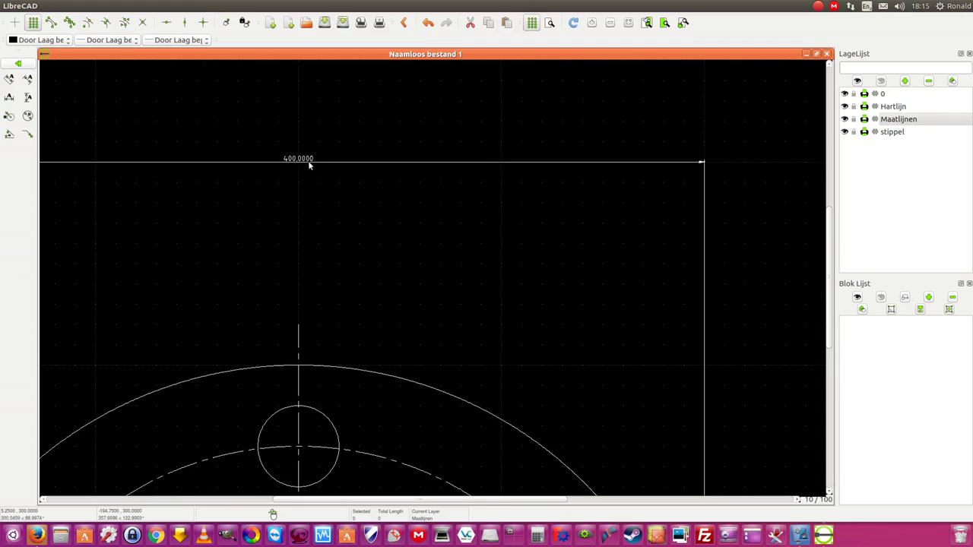
pyautogui.scroll(1, 307, 161)
pyautogui.scroll(2, 308, 163)
pyautogui.scroll(4, 307, 167)
pyautogui.scroll(-4, 307, 166)
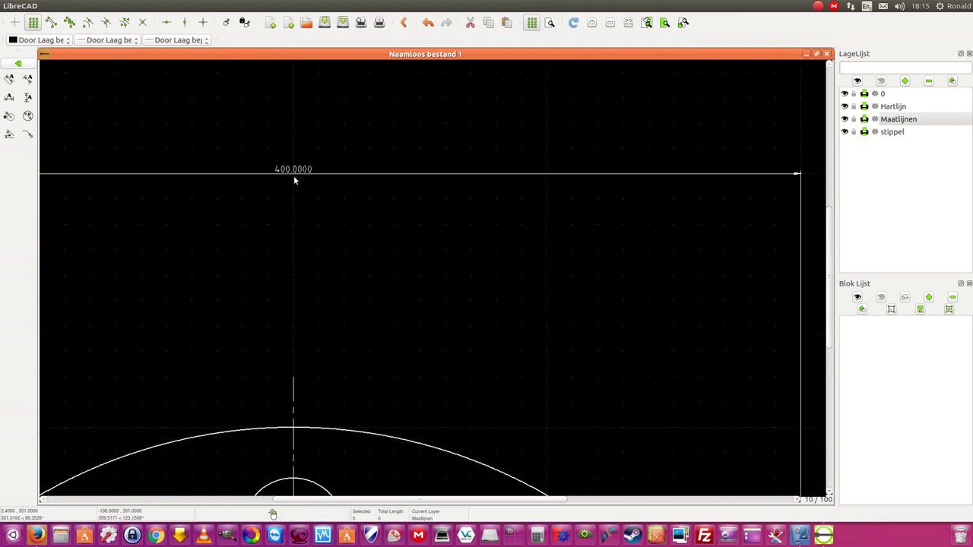
pyautogui.scroll(-3, 293, 175)
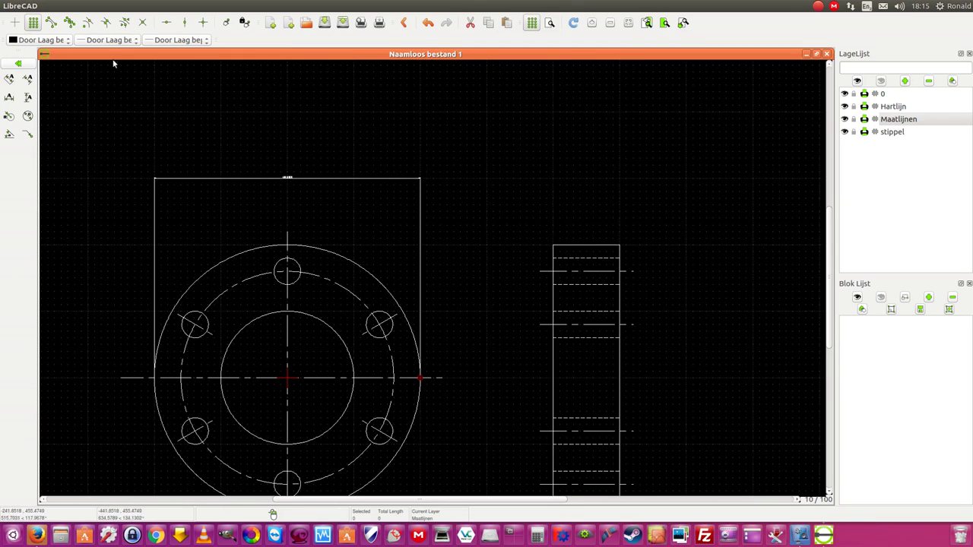
pyautogui.moveTo(88, 5)
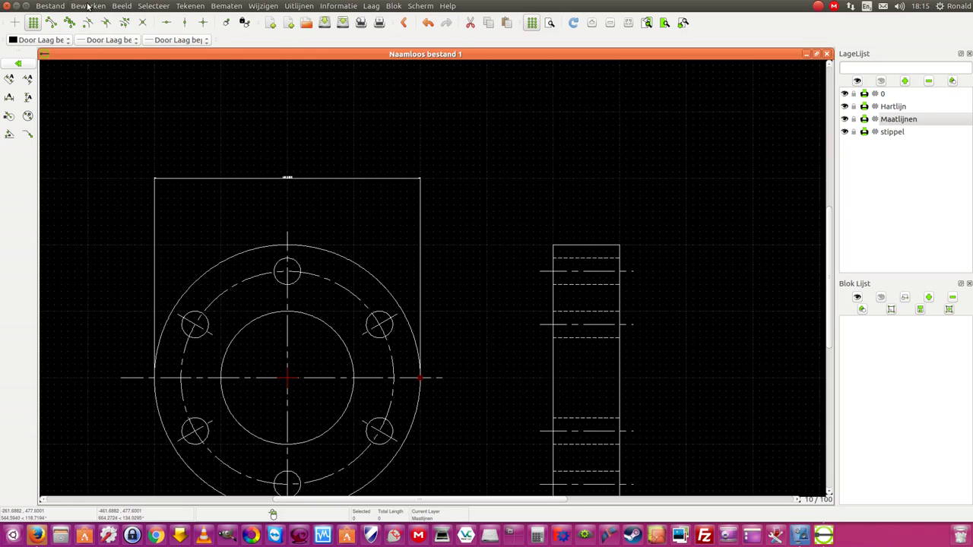
# In Drawing Preferences, set the unit length precision to two decimals.
pyautogui.click(88, 6)
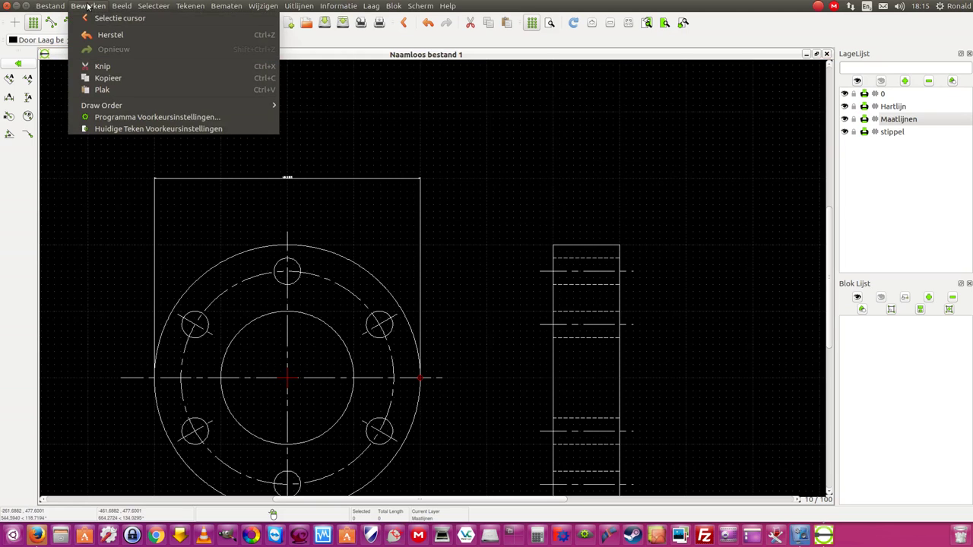
pyautogui.click(130, 130)
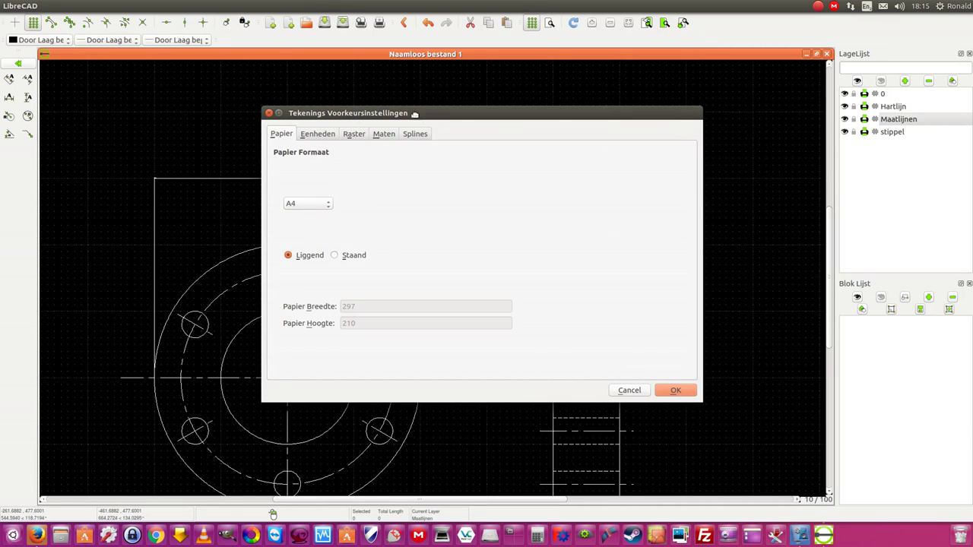
pyautogui.moveTo(415, 113); pyautogui.dragTo(317, 121)
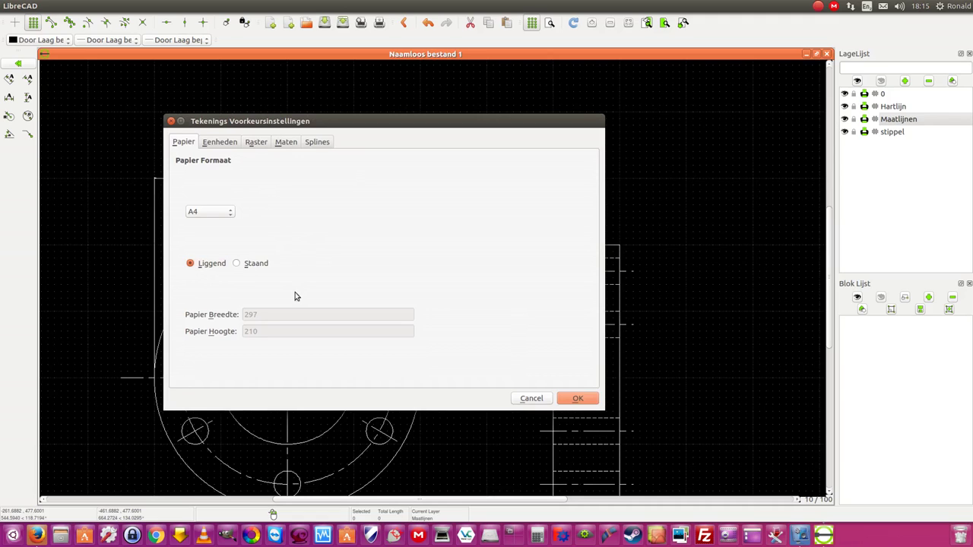
pyautogui.click(219, 141)
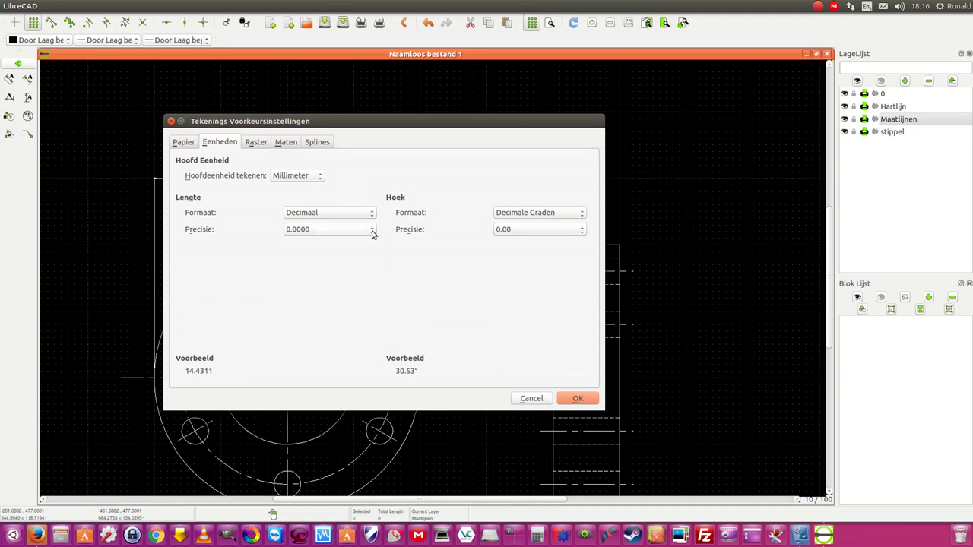
pyautogui.click(372, 230)
pyautogui.click(355, 206)
# Set dimension text height 12, arrow size 10, line gap 2 and extension offset 2, then apply.
pyautogui.click(253, 143)
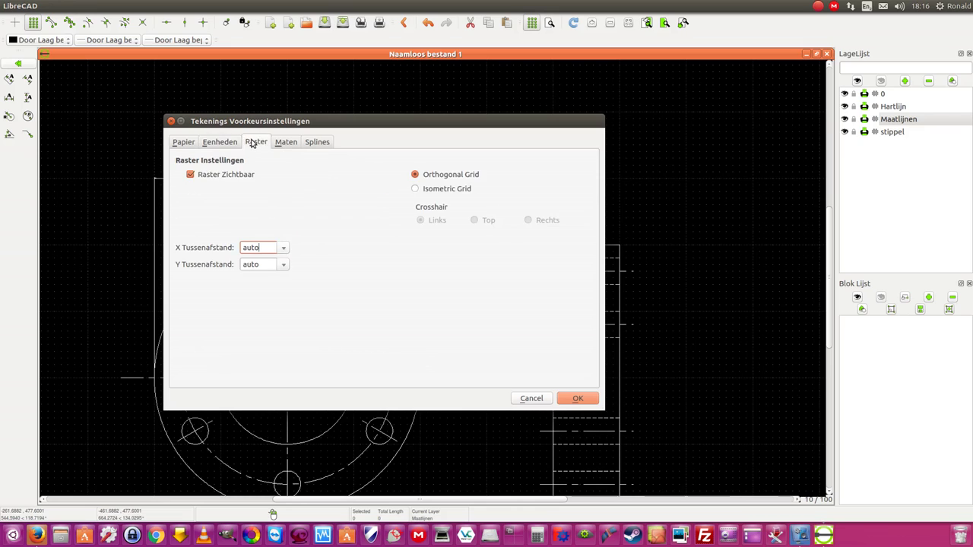
pyautogui.click(293, 142)
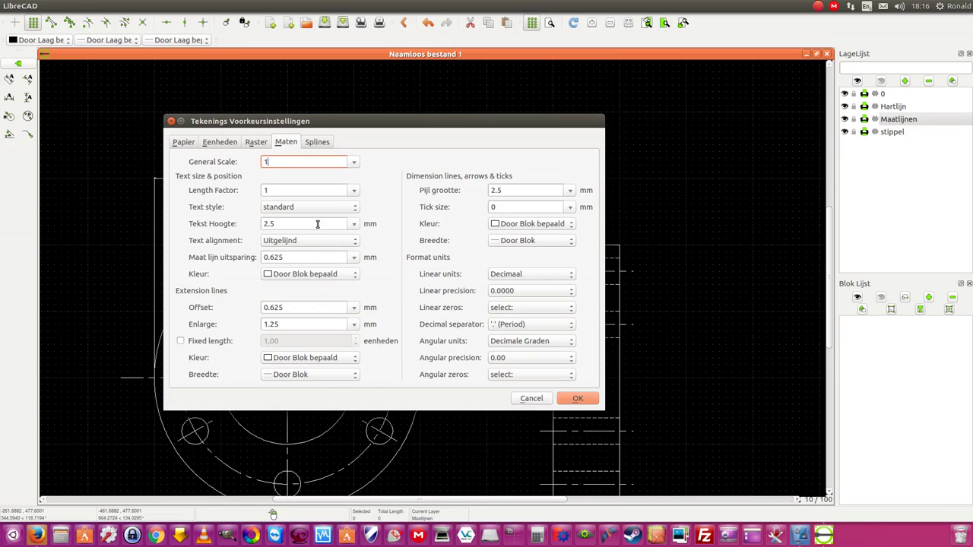
pyautogui.moveTo(318, 223); pyautogui.dragTo(226, 225)
pyautogui.write('12')
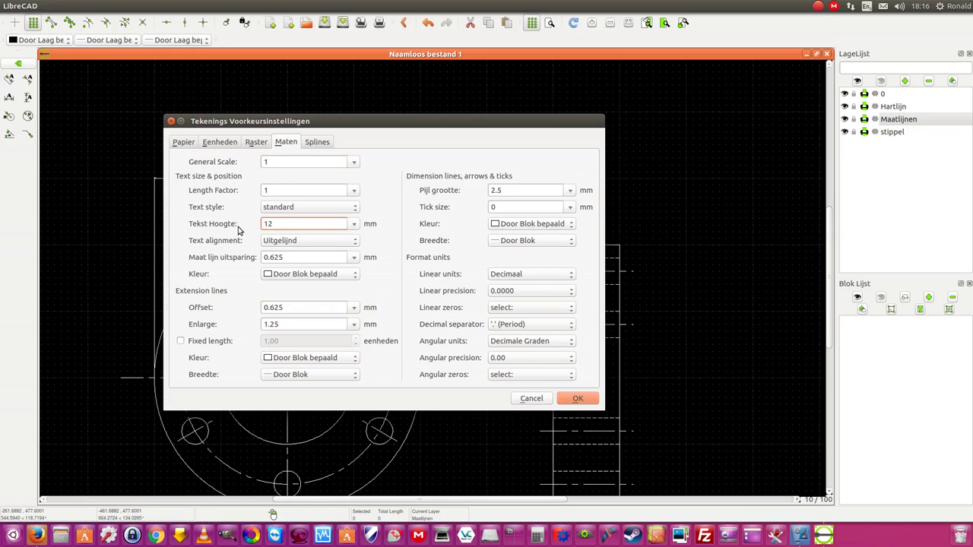
pyautogui.moveTo(517, 190); pyautogui.dragTo(467, 191)
pyautogui.write('10')
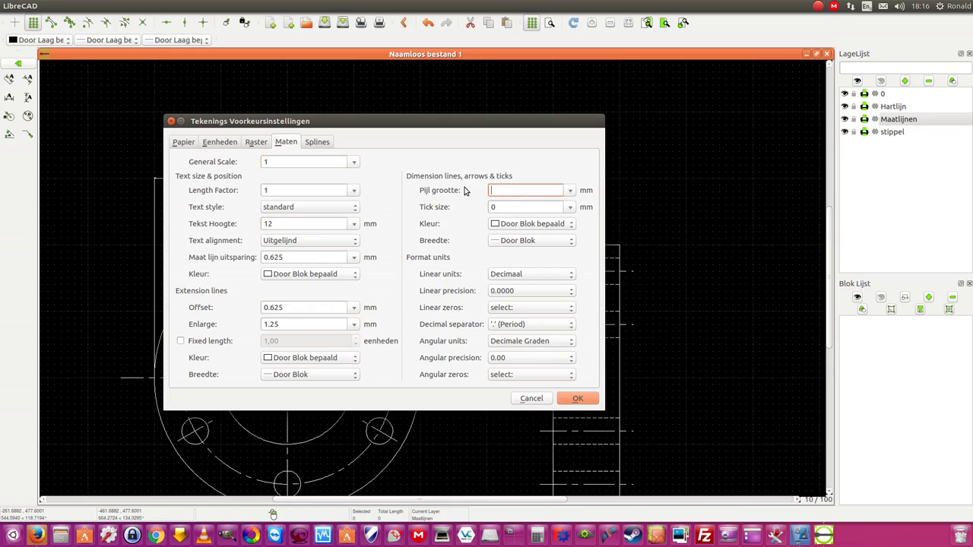
pyautogui.click(353, 262)
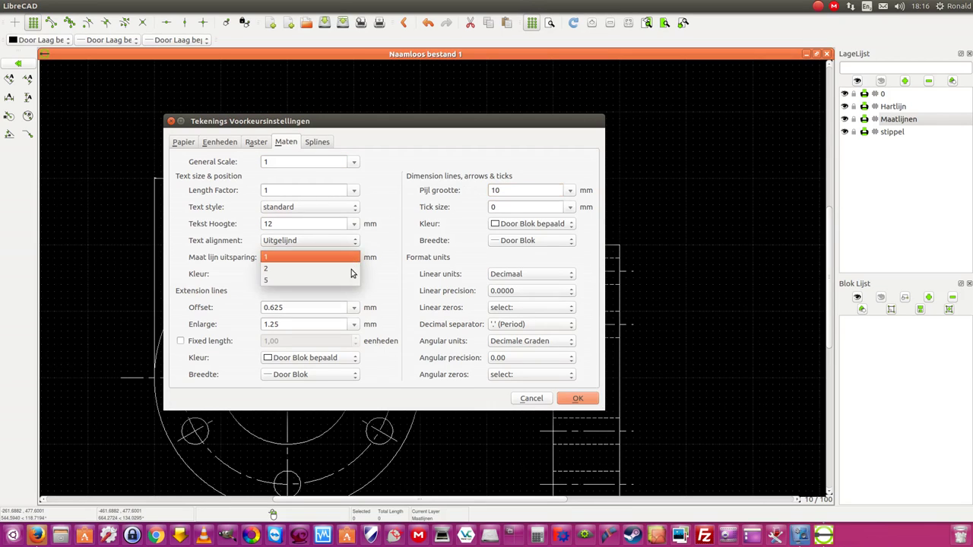
pyautogui.click(354, 272)
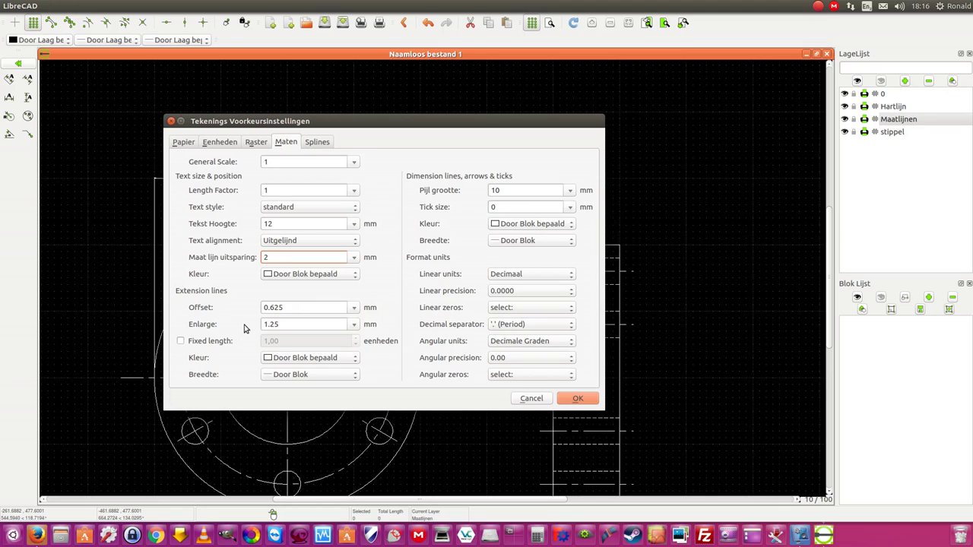
pyautogui.click(350, 308)
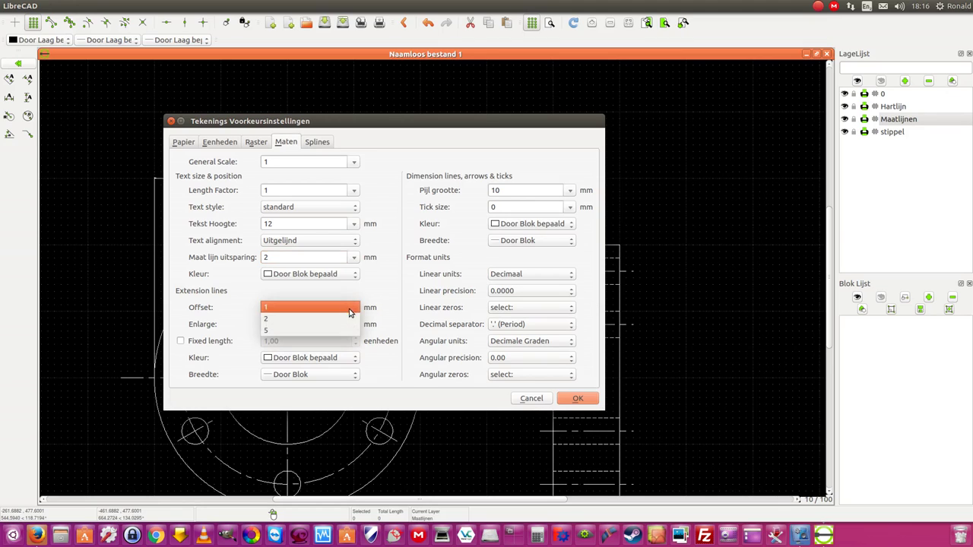
pyautogui.click(342, 319)
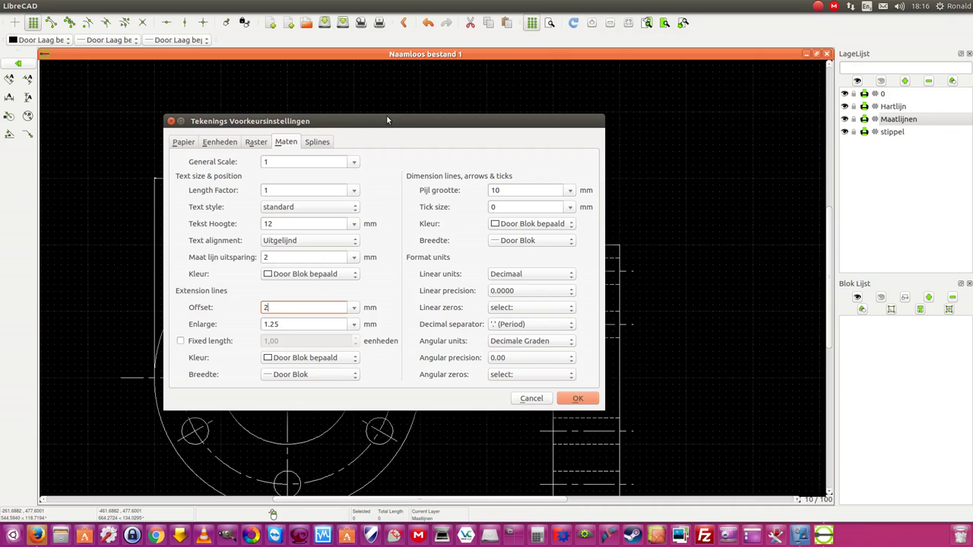
pyautogui.moveTo(387, 120)
pyautogui.mouseDown()
pyautogui.moveTo(540, 121)
pyautogui.moveTo(467, 122)
pyautogui.mouseUp()
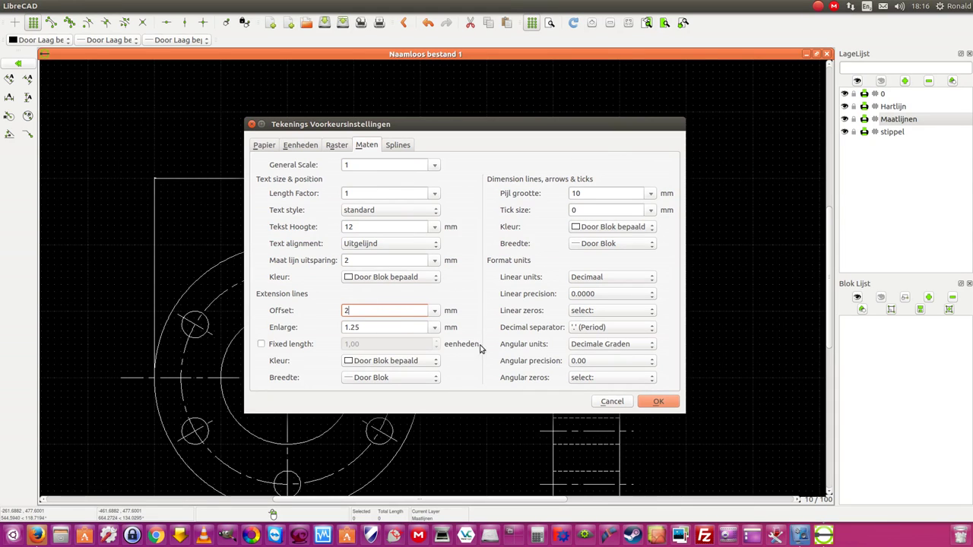
pyautogui.click(658, 402)
# Change the dimension linear precision to 0.00 so the width reads 400.00.
pyautogui.scroll(2, 312, 187)
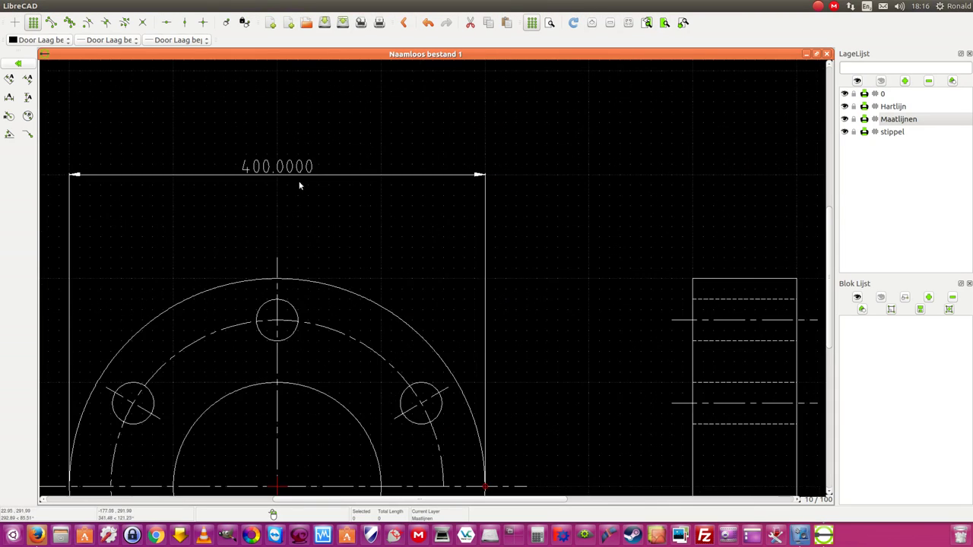
pyautogui.scroll(-1, 504, 289)
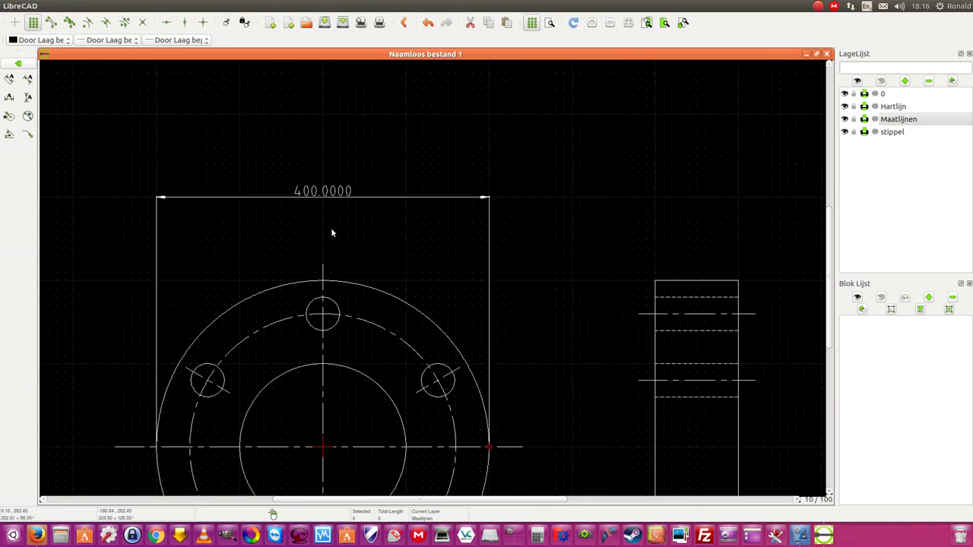
pyautogui.click(86, 7)
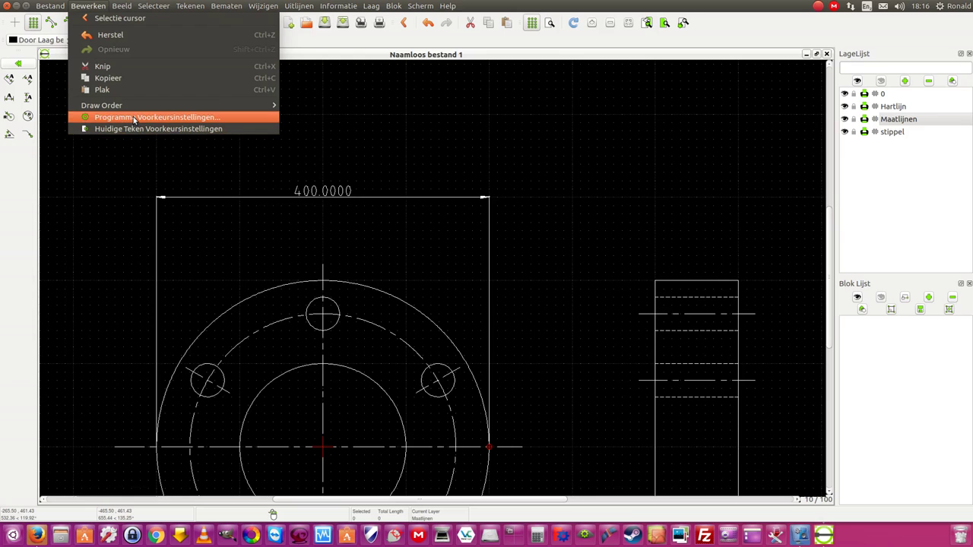
pyautogui.click(135, 128)
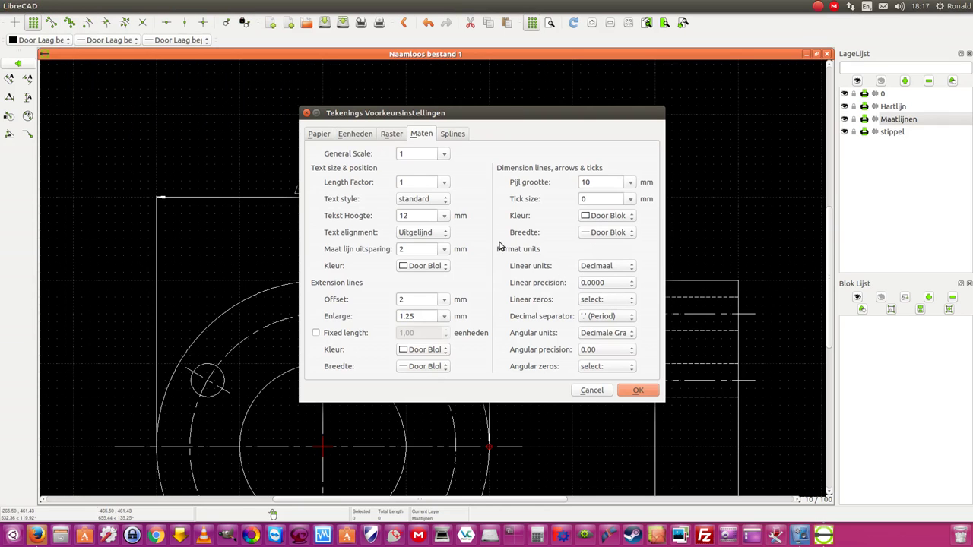
pyautogui.click(628, 282)
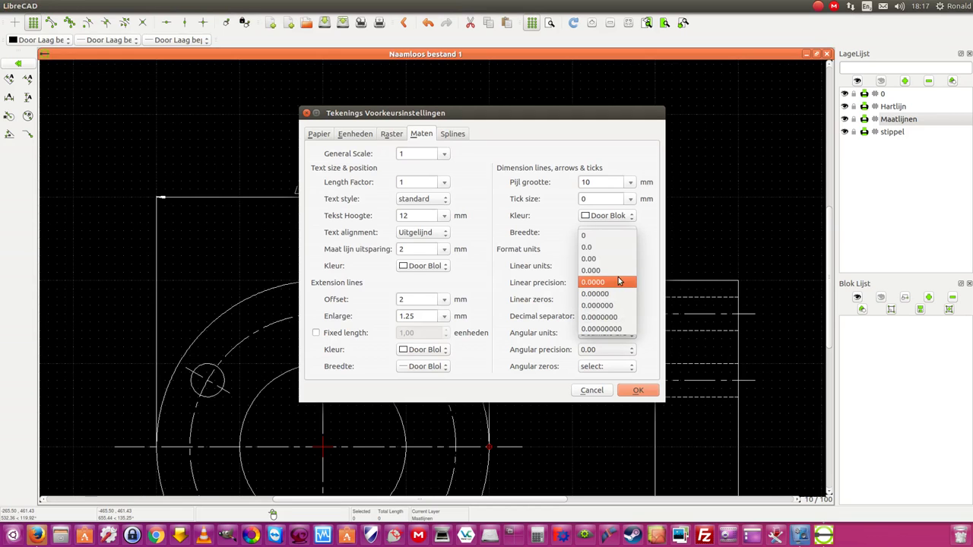
pyautogui.click(616, 262)
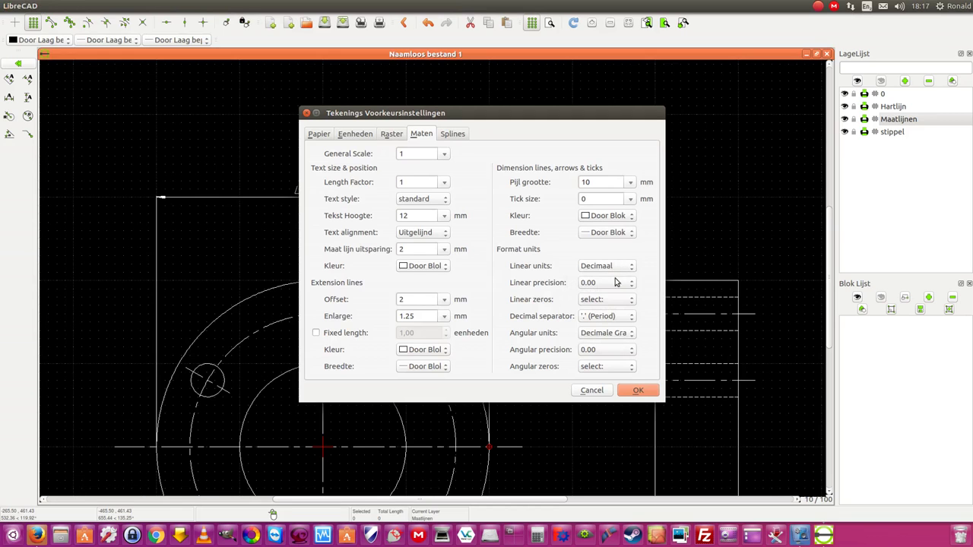
pyautogui.click(637, 389)
pyautogui.scroll(1, 532, 380)
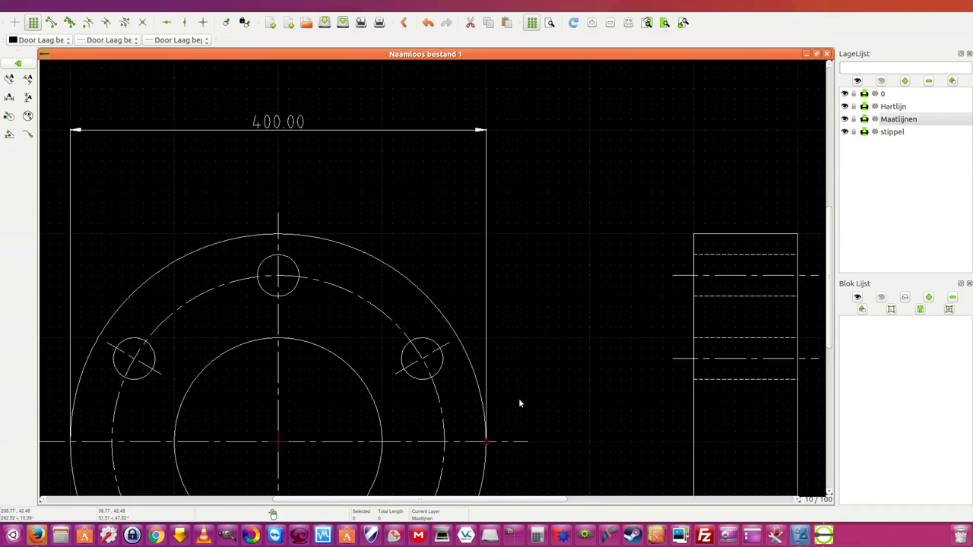
pyautogui.scroll(-2, 518, 403)
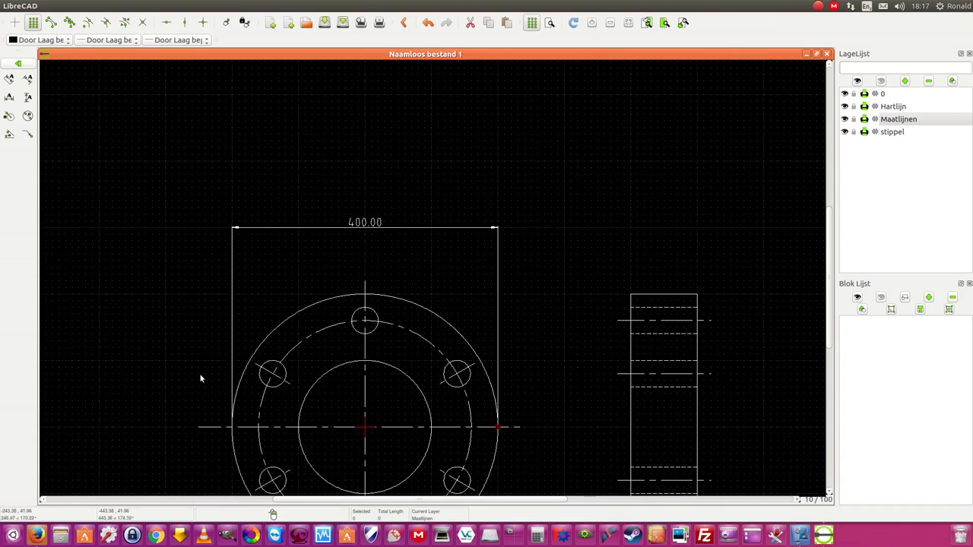
# Add a 200.00 dimension across the inner circle and move the 400.00 dimension higher.
pyautogui.click(27, 79)
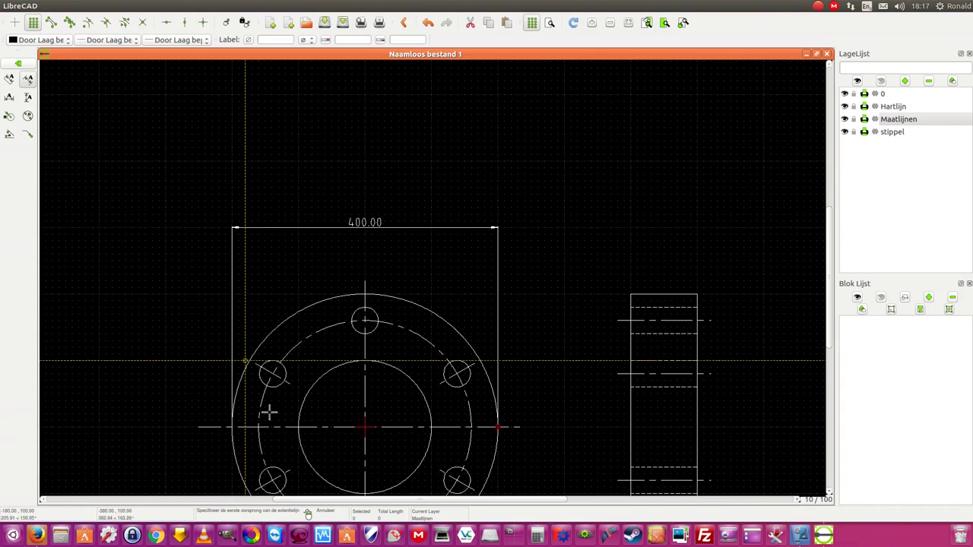
pyautogui.click(299, 427)
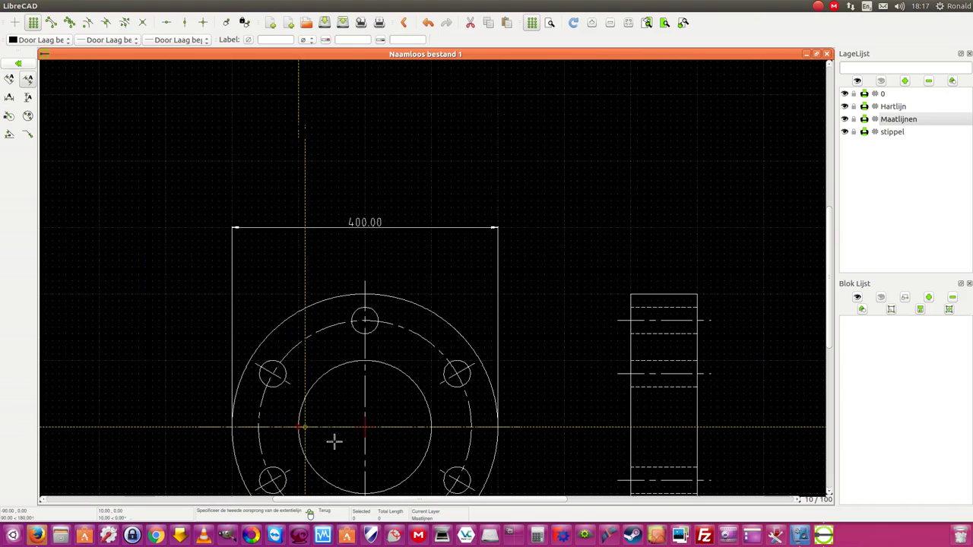
pyautogui.click(431, 427)
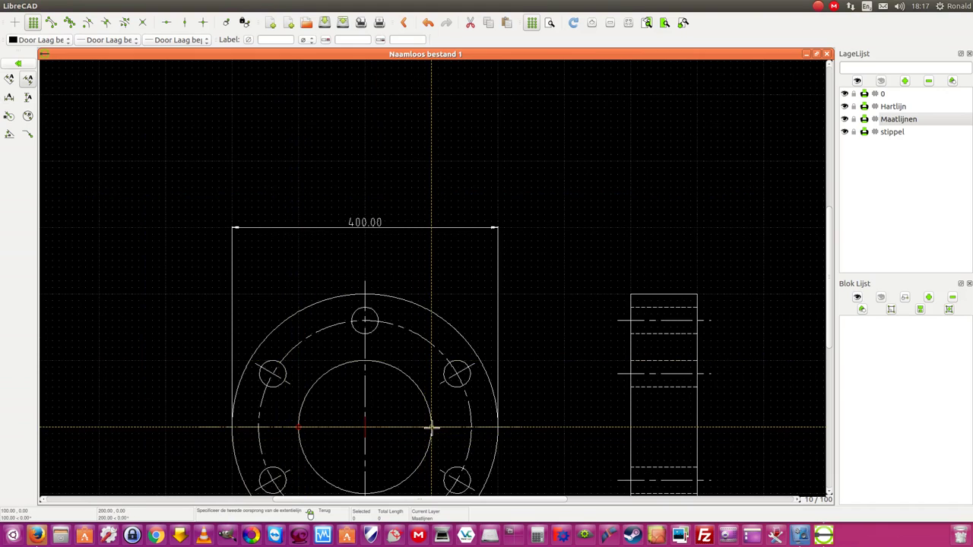
pyautogui.click(417, 247)
pyautogui.rightClick(451, 263)
pyautogui.click(494, 228)
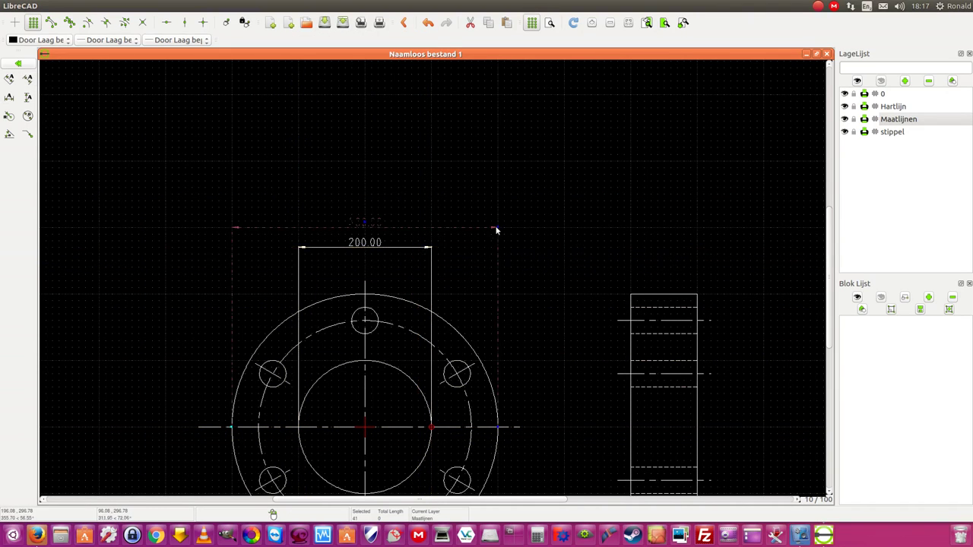
pyautogui.moveTo(495, 228); pyautogui.dragTo(496, 174)
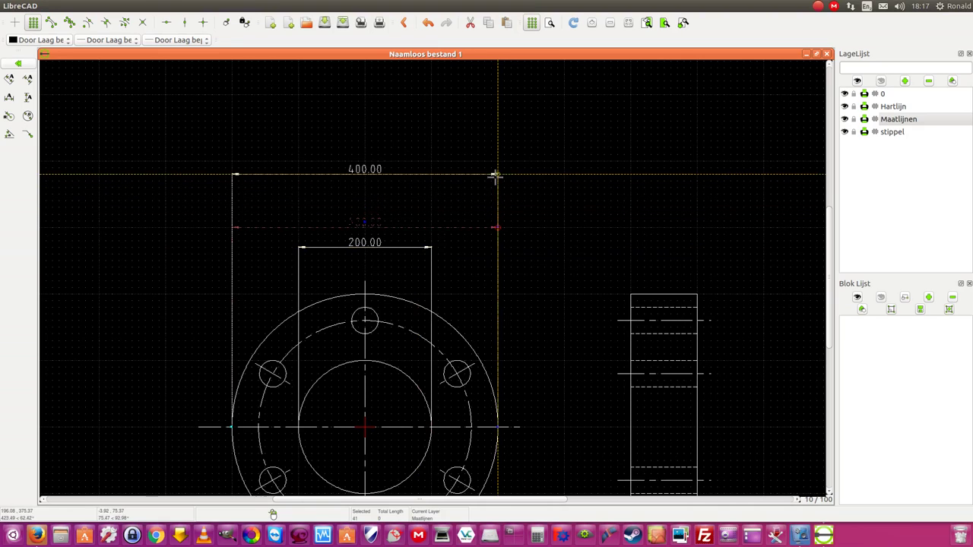
pyautogui.rightClick(490, 175)
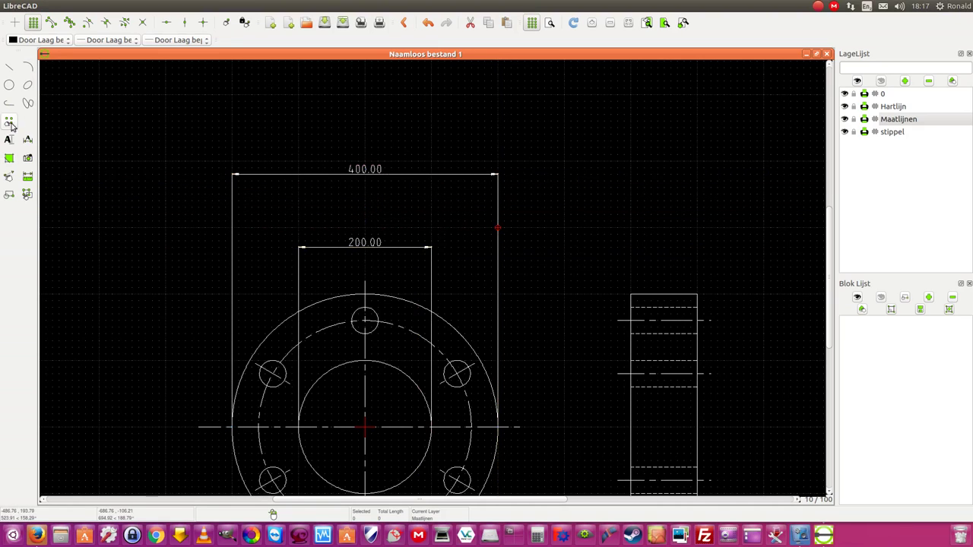
# Dimension the bolt circle as 320.00 between the 400.00 and 200.00 dimensions.
pyautogui.click(28, 139)
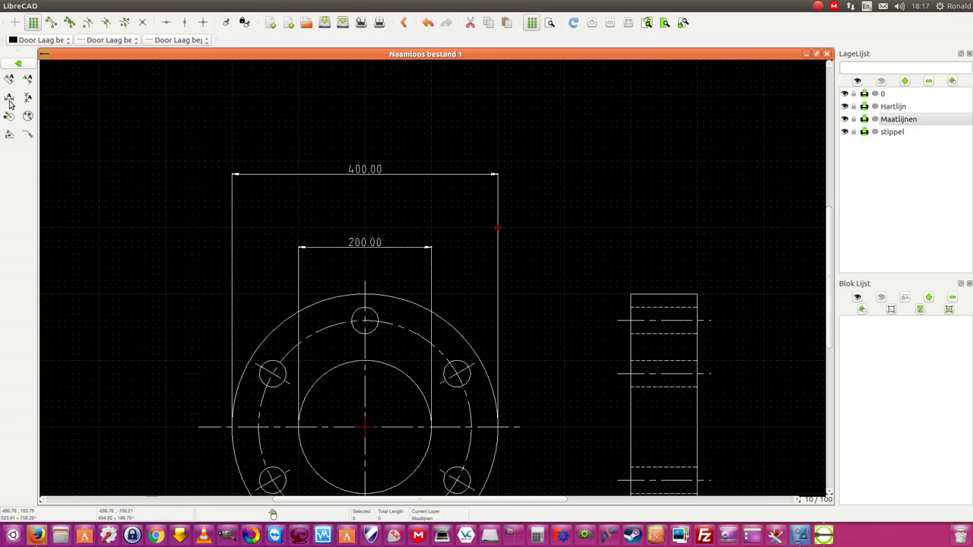
pyautogui.click(27, 78)
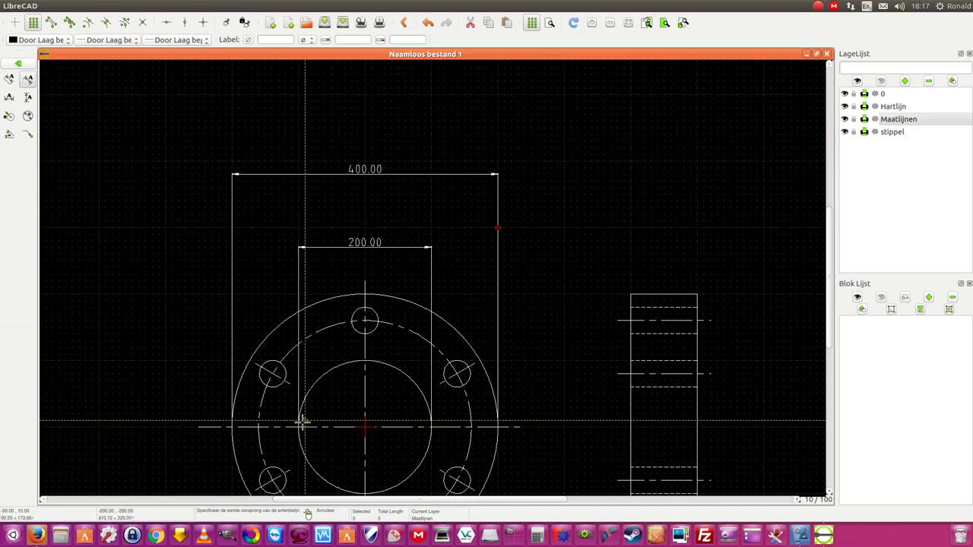
pyautogui.click(259, 426)
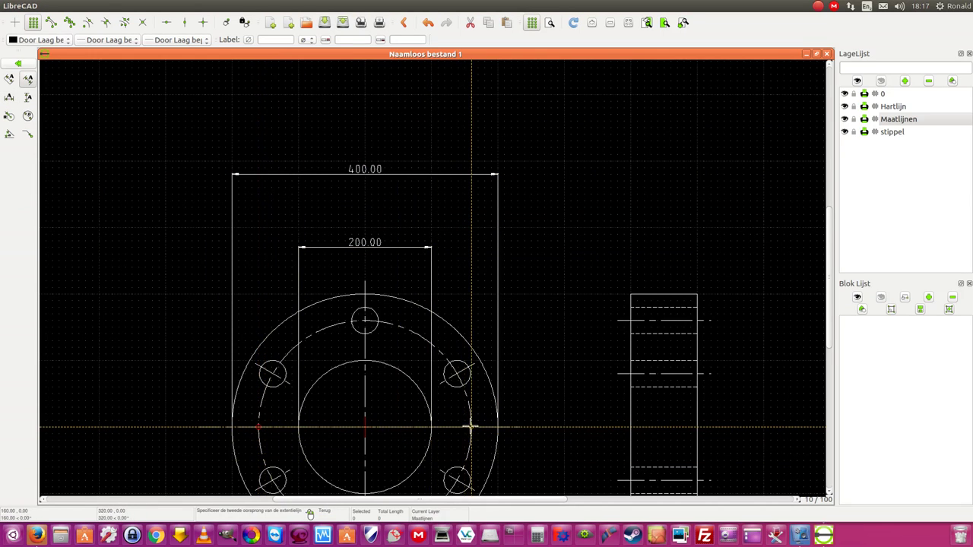
pyautogui.click(466, 396)
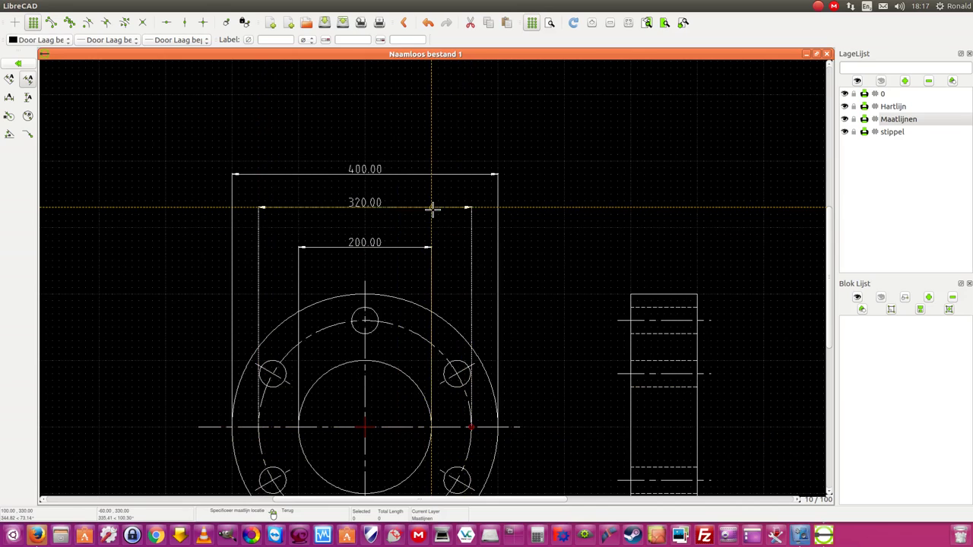
pyautogui.click(432, 208)
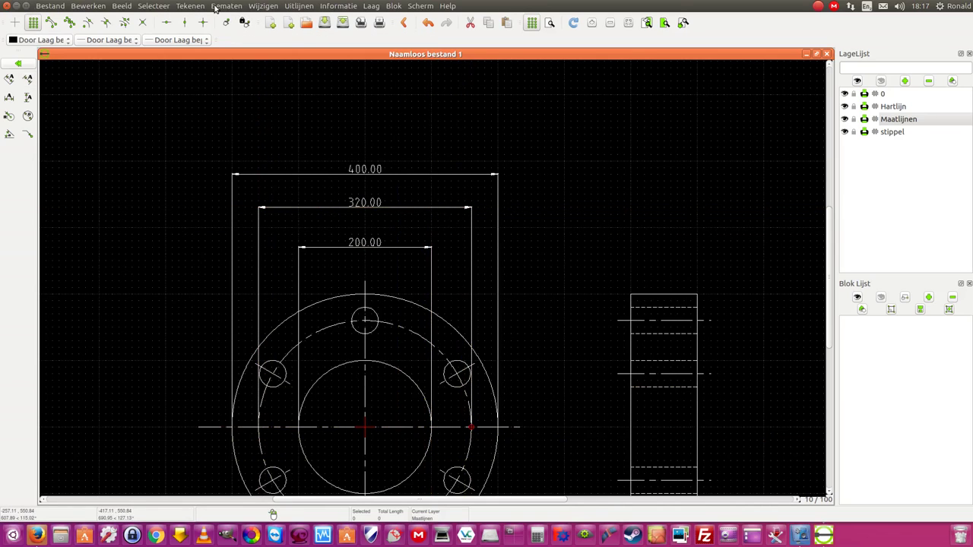
# Edit the 320.00 dimension's properties so its label reads STC 320.
pyautogui.click(266, 7)
pyautogui.click(300, 203)
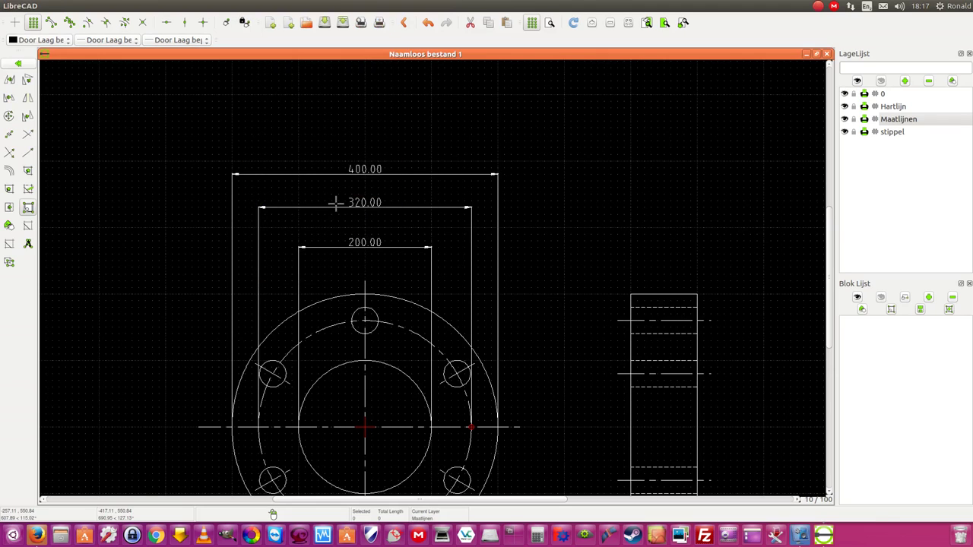
pyautogui.click(362, 204)
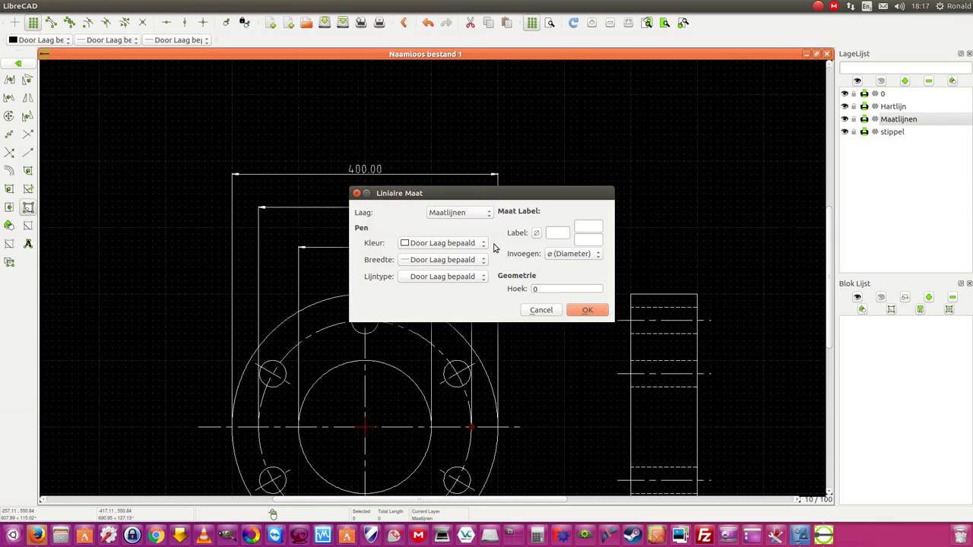
pyautogui.click(561, 234)
pyautogui.click(586, 311)
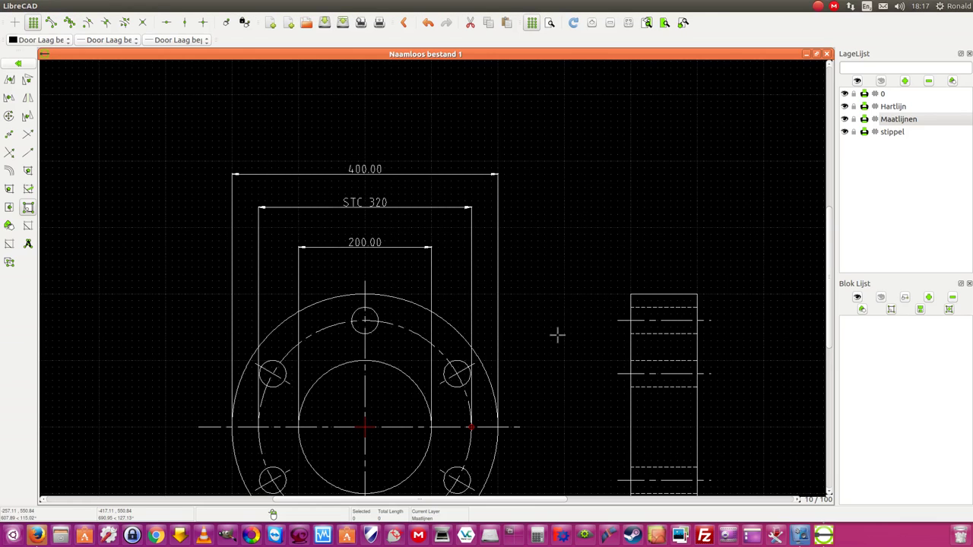
pyautogui.scroll(-2, 480, 374)
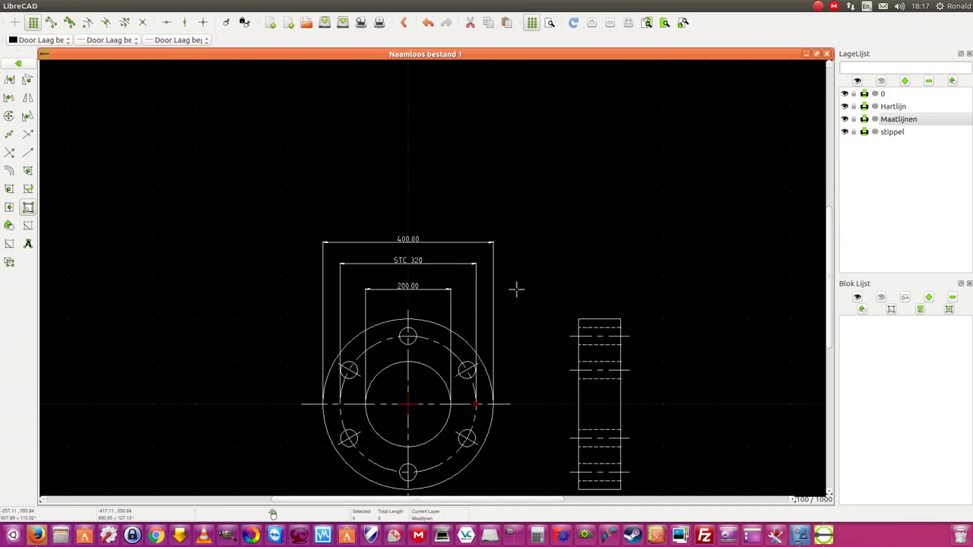
pyautogui.scroll(-2, 649, 430)
pyautogui.scroll(4, 643, 434)
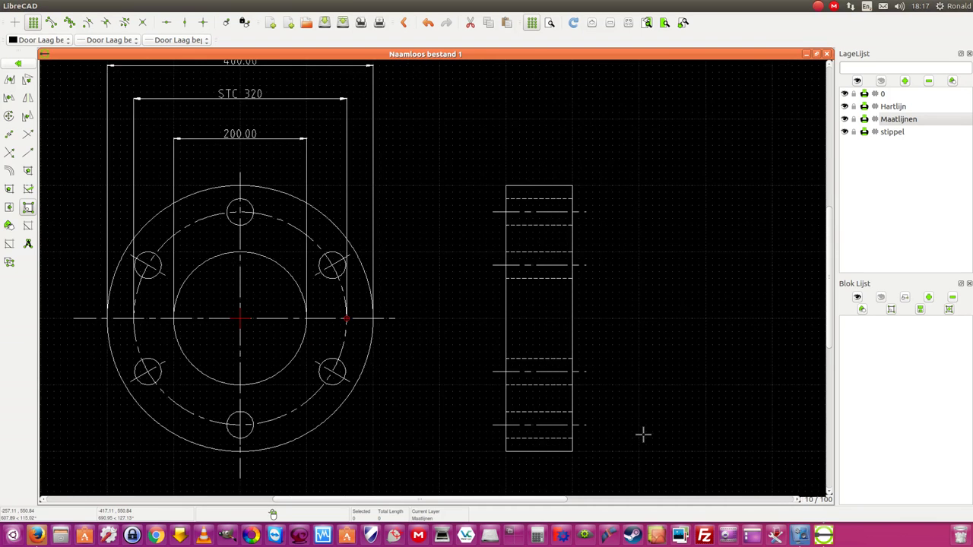
# Dimension the side view's bottom edge as 100.00 below it.
pyautogui.click(28, 79)
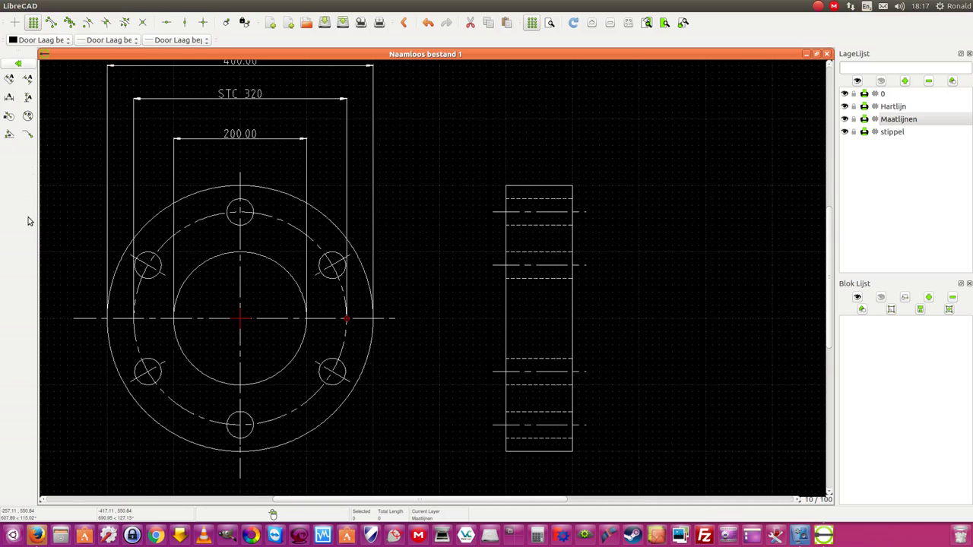
pyautogui.click(27, 79)
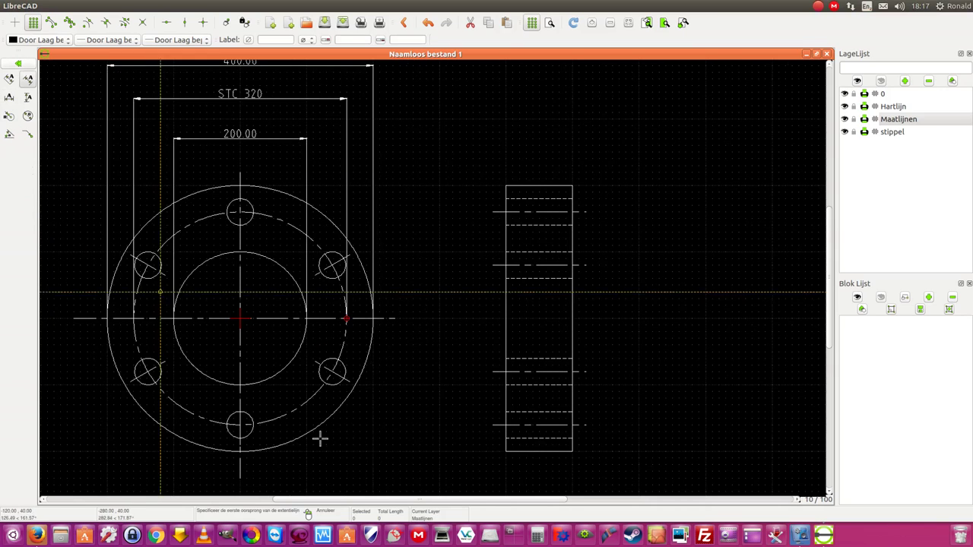
pyautogui.click(506, 452)
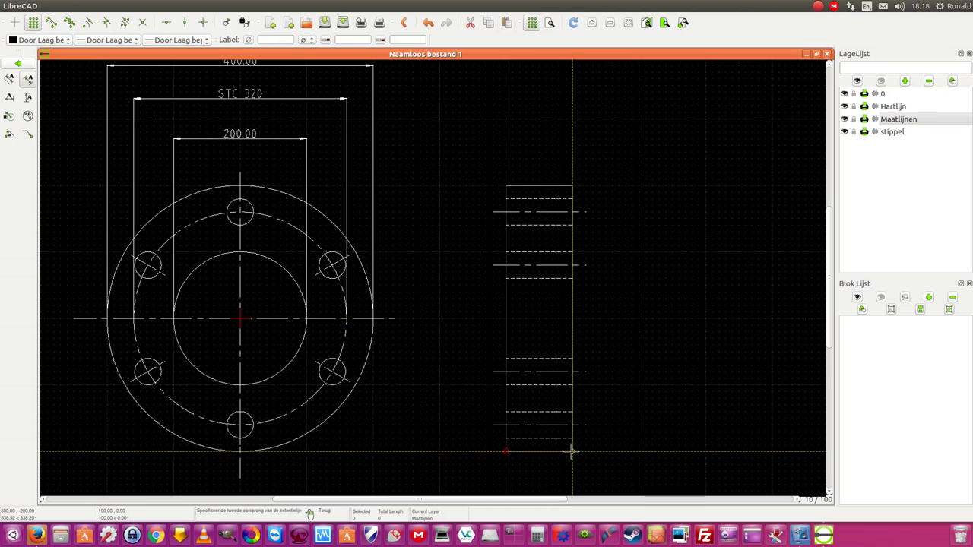
pyautogui.click(572, 451)
pyautogui.scroll(-1, 577, 478)
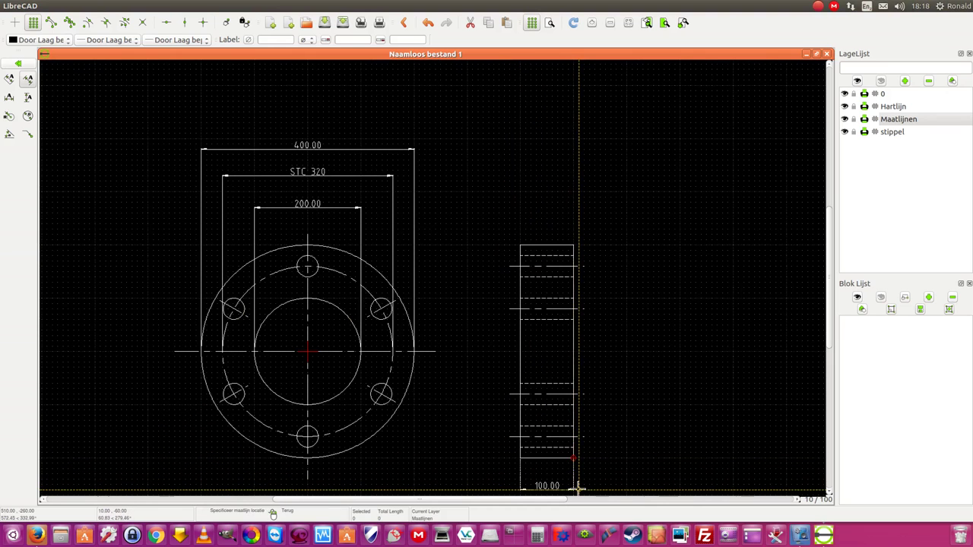
pyautogui.click(578, 490)
pyautogui.scroll(-3, 585, 468)
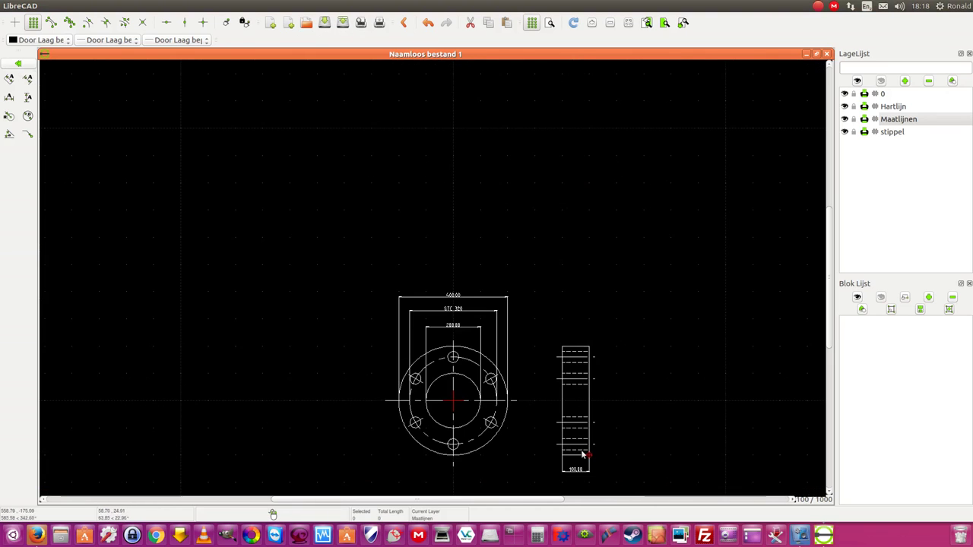
pyautogui.scroll(2, 548, 456)
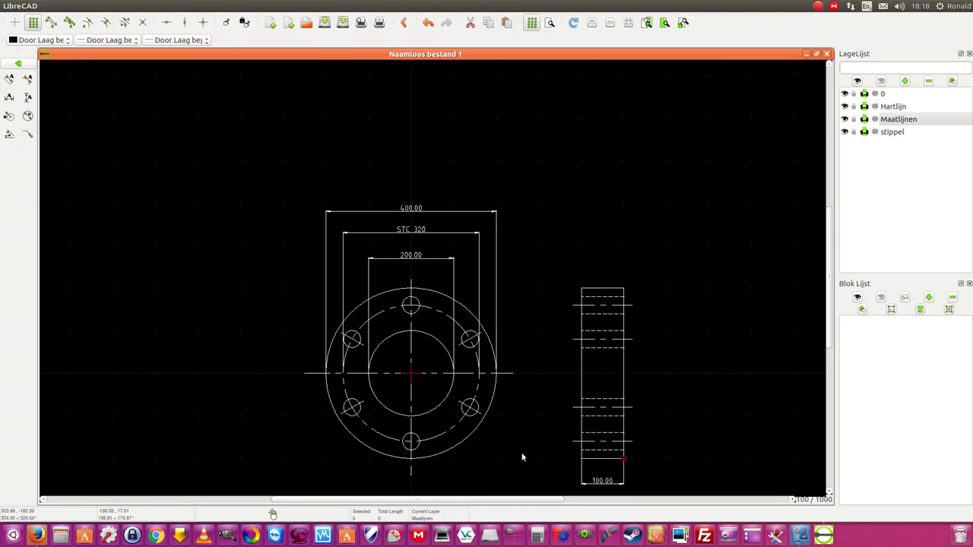
# Dimension the bottom bolt hole's diameter as 40.00, placed below the hole.
pyautogui.click(27, 79)
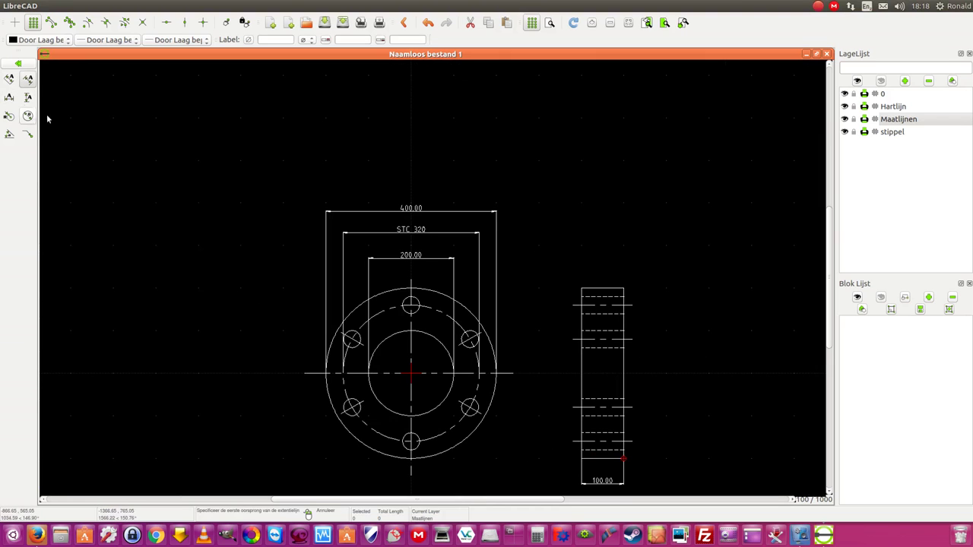
pyautogui.scroll(4, 406, 449)
pyautogui.scroll(2, 413, 461)
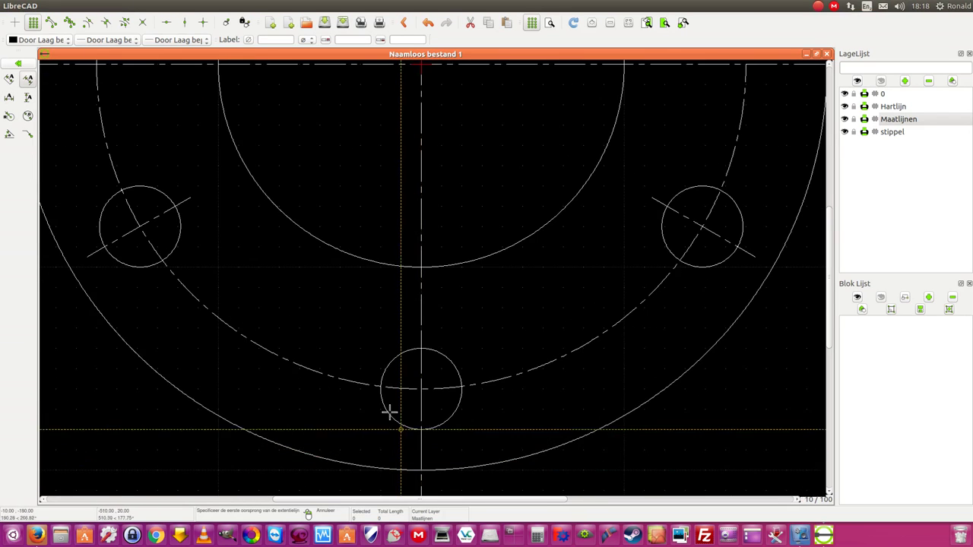
pyautogui.click(378, 387)
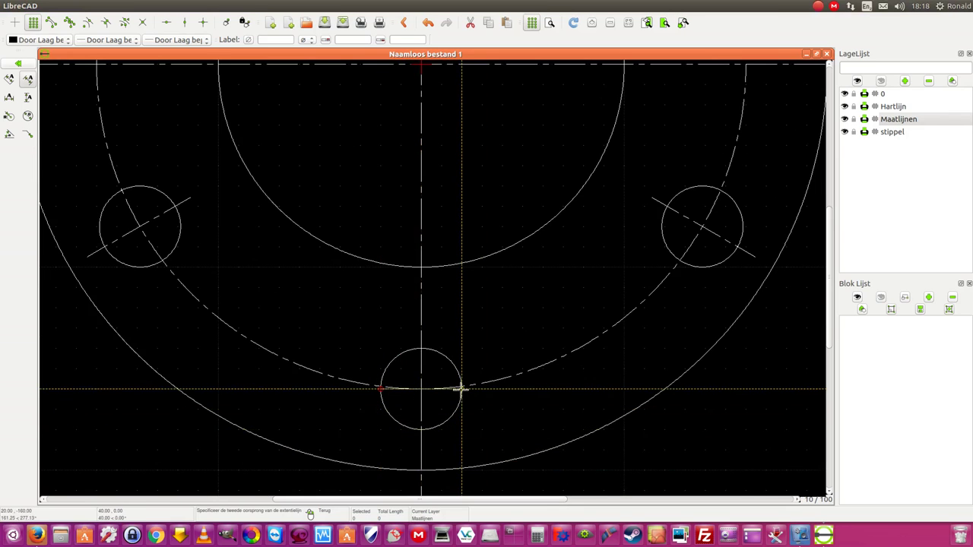
pyautogui.click(461, 388)
pyautogui.scroll(-2, 474, 449)
pyautogui.scroll(-4, 469, 450)
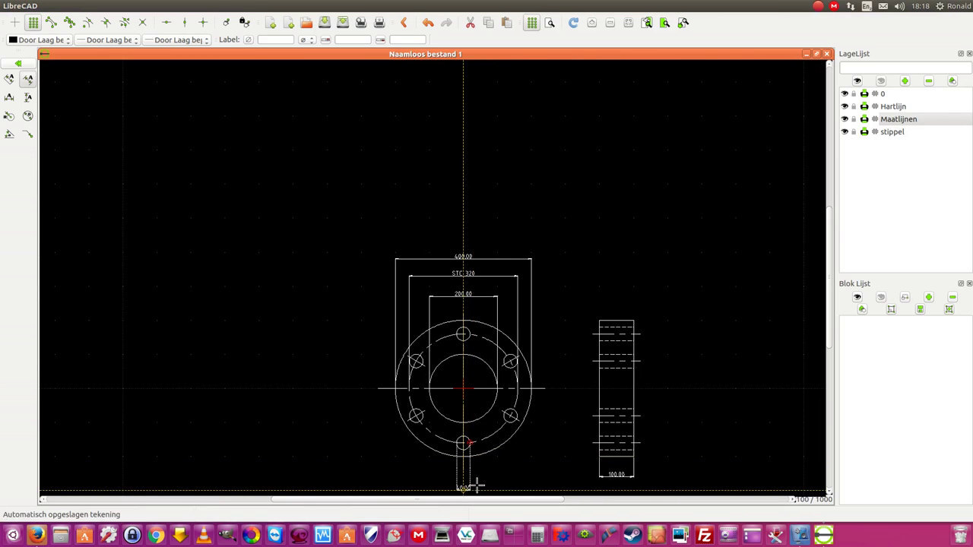
pyautogui.click(478, 484)
pyautogui.scroll(-2, 498, 486)
pyautogui.scroll(3, 494, 490)
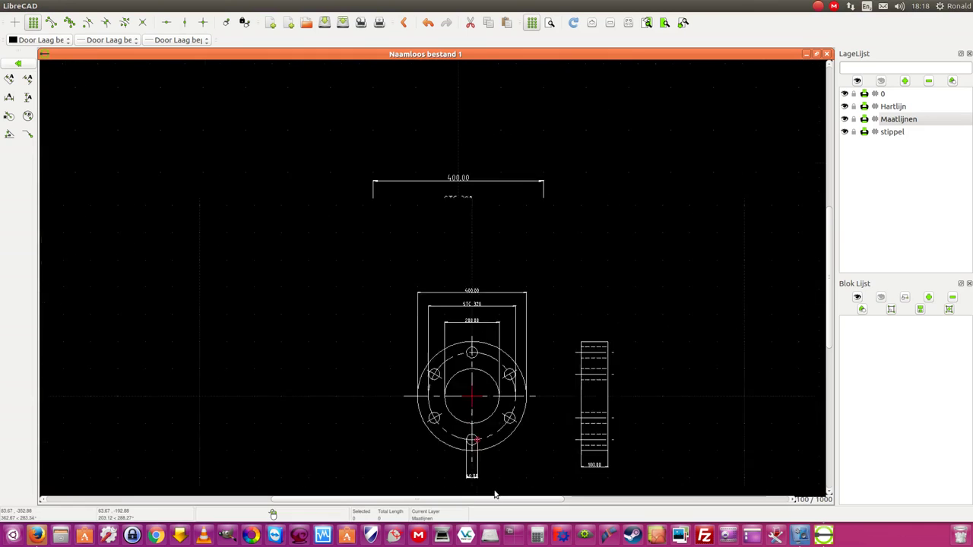
pyautogui.scroll(3, 487, 487)
pyautogui.scroll(3, 471, 478)
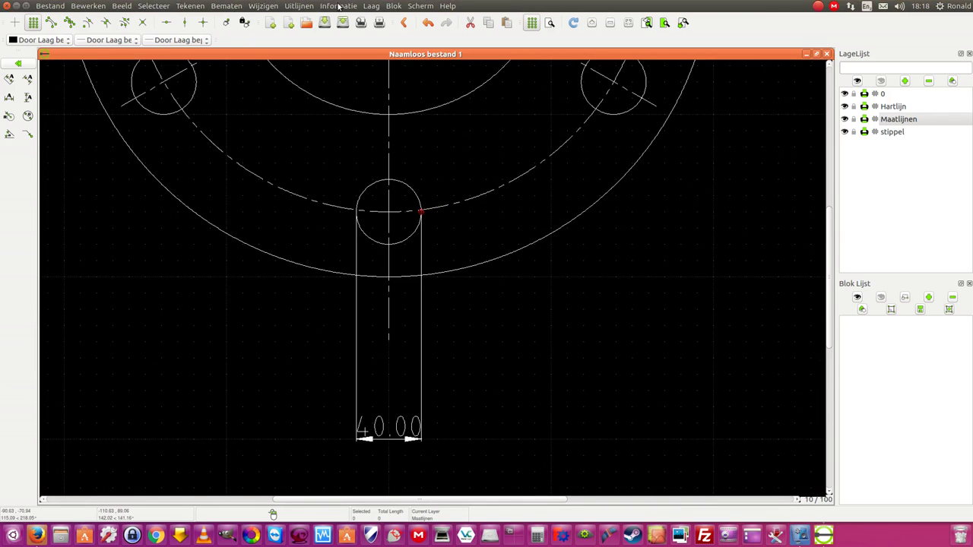
# Relabel the bottom bolt-hole dimension from 40.00 to 6X40 through its properties.
pyautogui.click(263, 6)
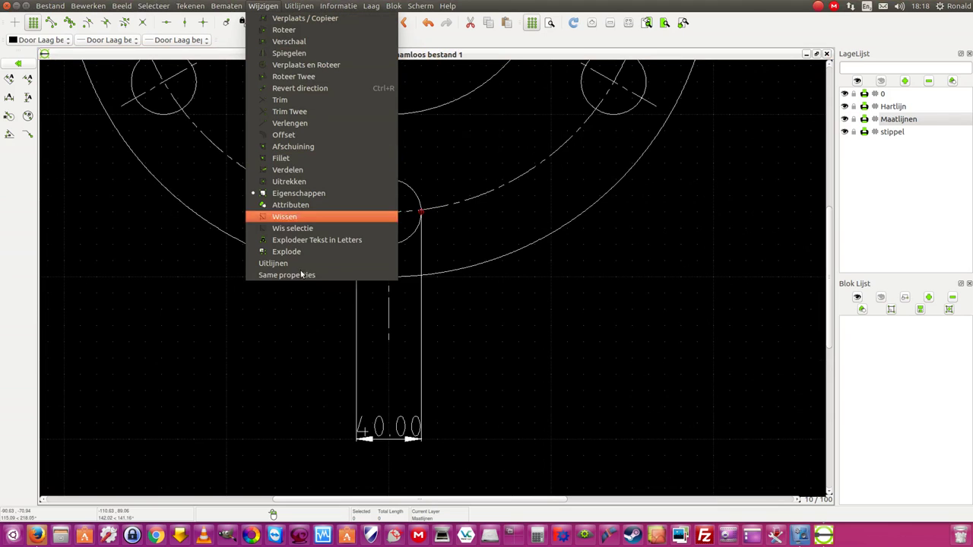
pyautogui.click(302, 194)
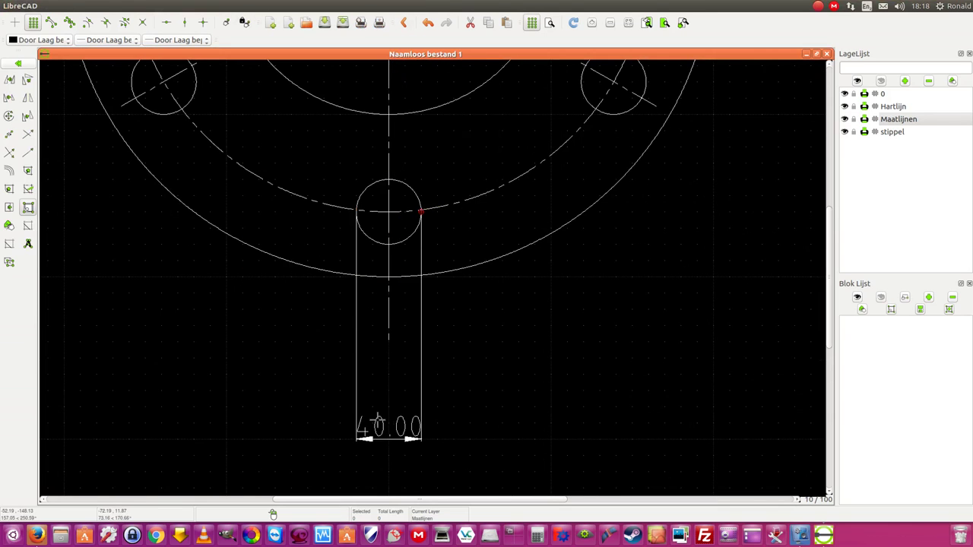
pyautogui.click(373, 422)
pyautogui.click(555, 233)
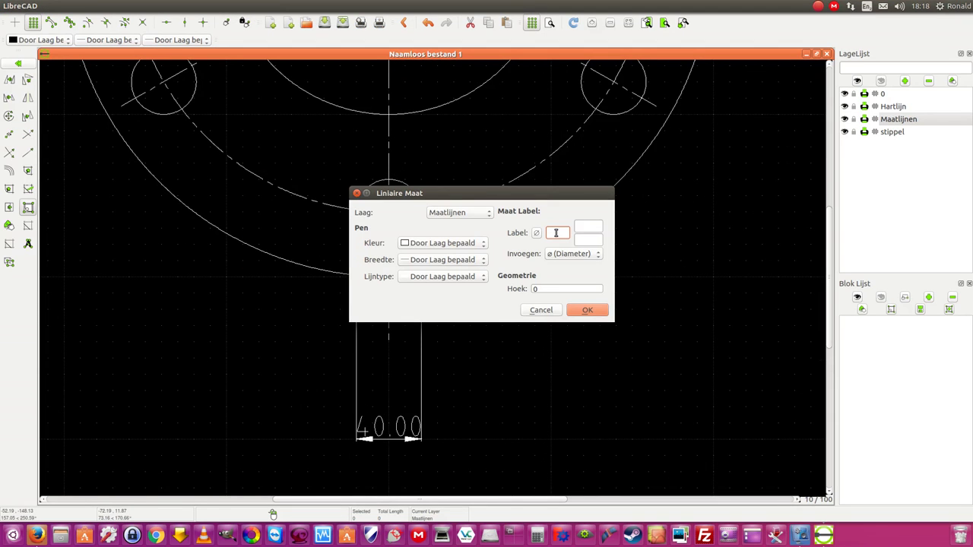
pyautogui.write('%')
pyautogui.click(598, 313)
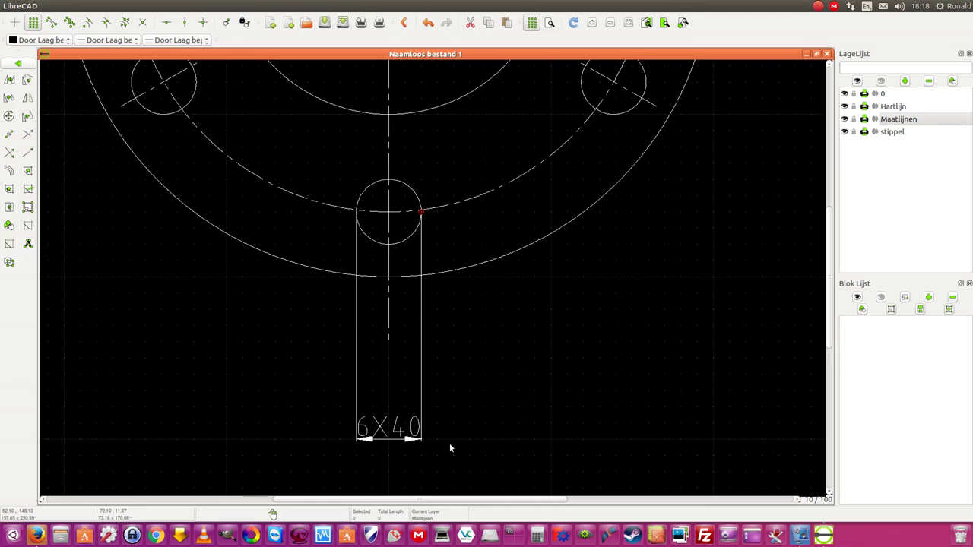
pyautogui.doubleClick(415, 439)
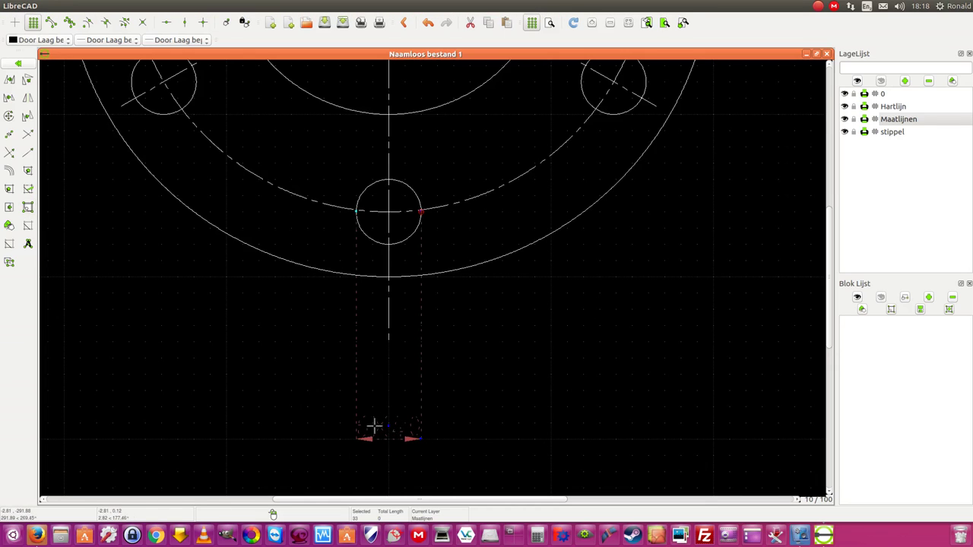
# Move the 6X40 label left of the slot, then zoom out to see the whole drawing.
pyautogui.click(388, 426)
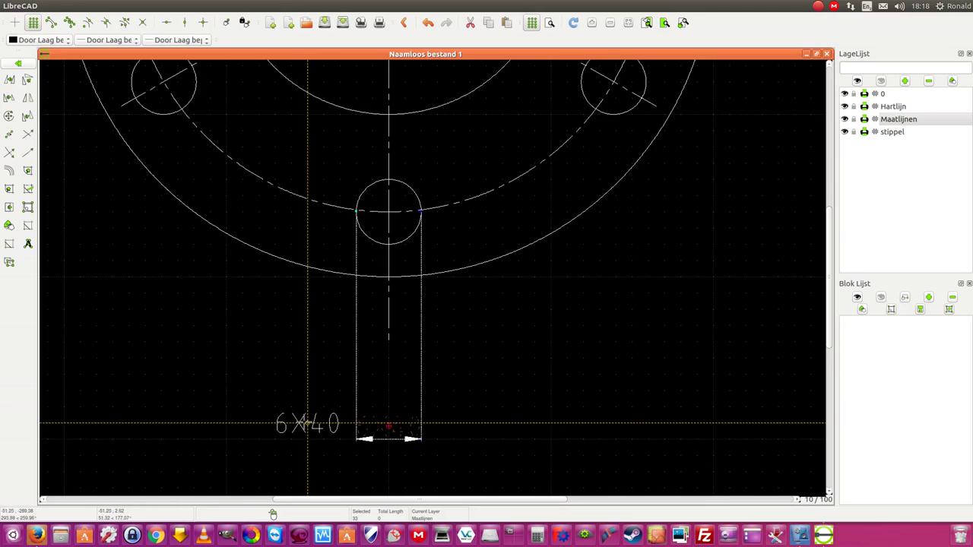
pyautogui.click(308, 424)
pyautogui.scroll(-4, 631, 354)
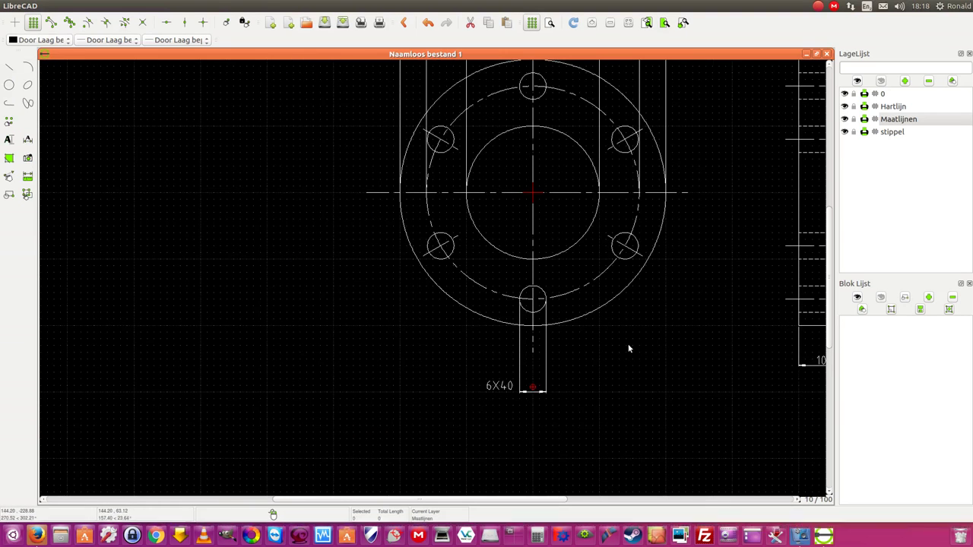
pyautogui.scroll(-4, 695, 218)
pyautogui.scroll(-2, 720, 251)
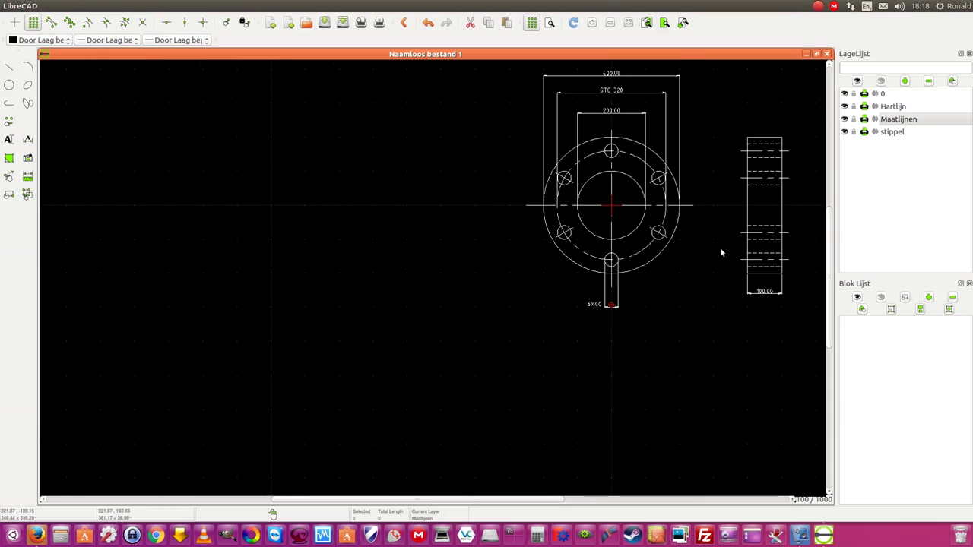
pyautogui.scroll(-2, 778, 219)
pyautogui.scroll(5, 787, 221)
pyautogui.scroll(-2, 787, 221)
pyautogui.scroll(3, 786, 217)
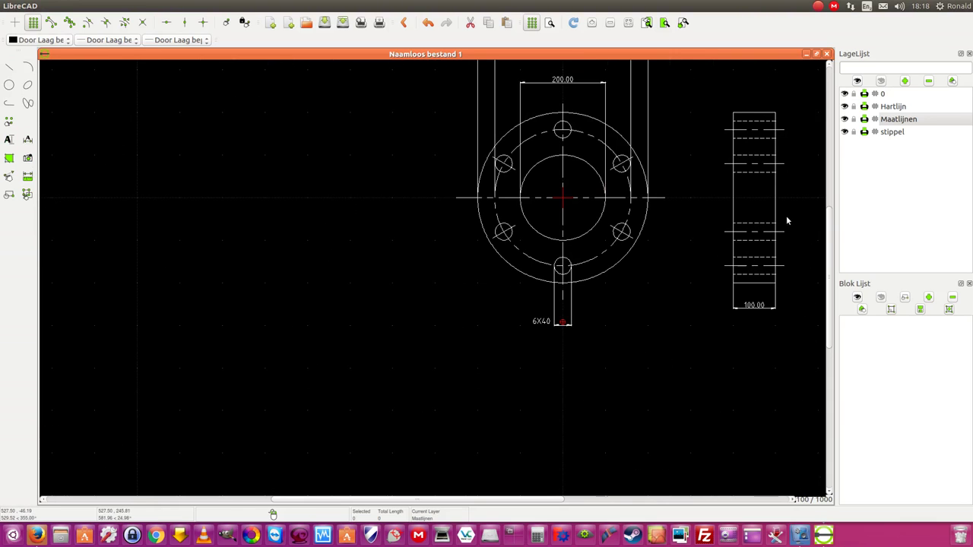
pyautogui.scroll(-3, 786, 216)
pyautogui.moveTo(552, 503); pyautogui.dragTo(617, 503)
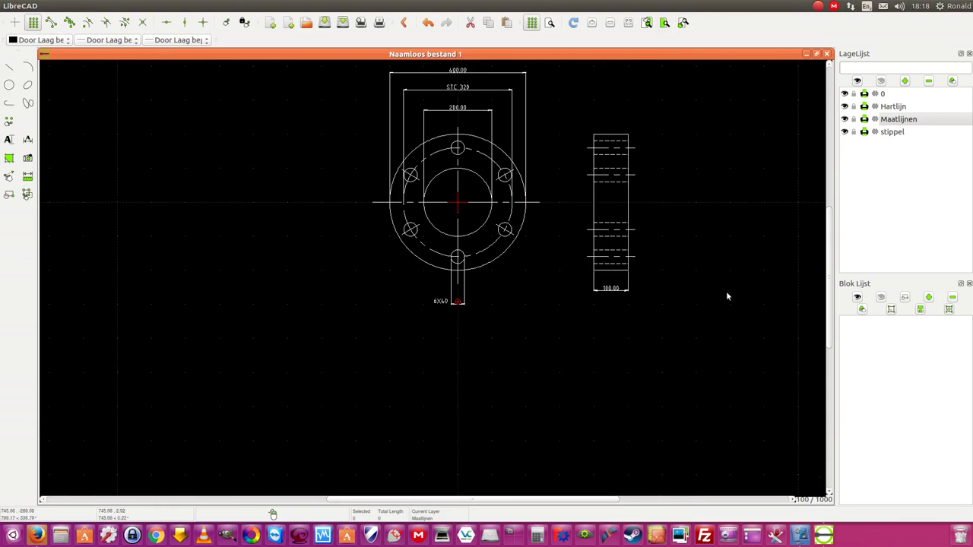
pyautogui.moveTo(830, 335); pyautogui.dragTo(827, 297)
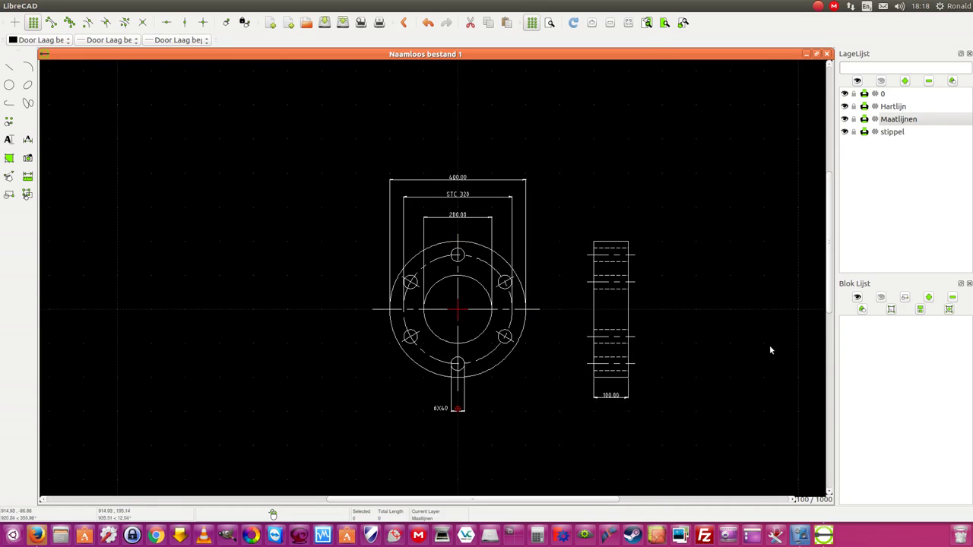
pyautogui.scroll(1, 741, 377)
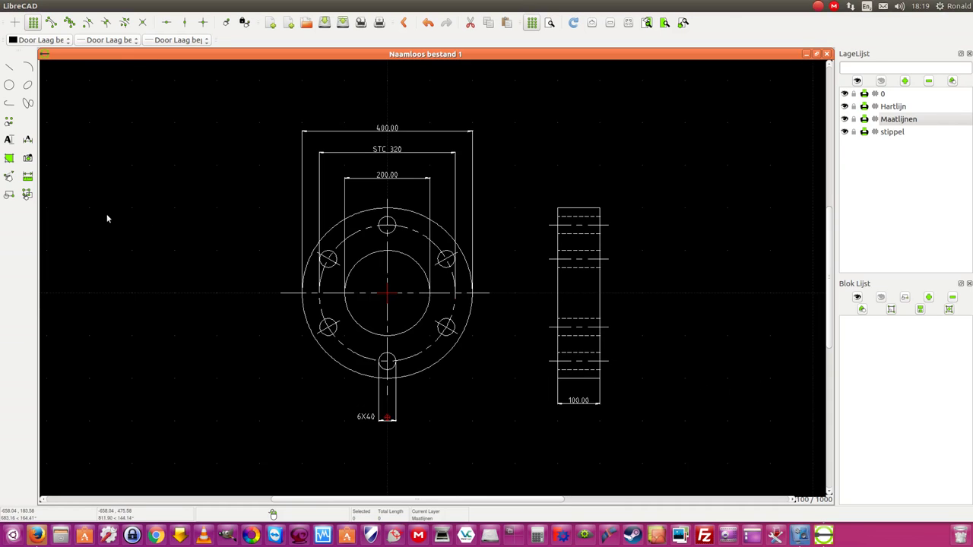
# Show the drawing as a print preview with the print scale set to 1:6.
pyautogui.click(47, 6)
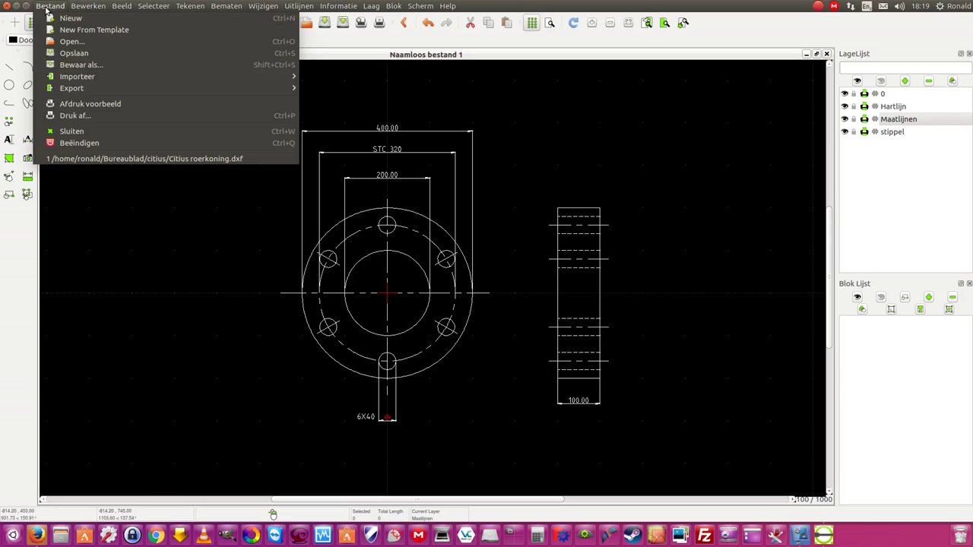
pyautogui.click(77, 109)
pyautogui.scroll(-1, 608, 291)
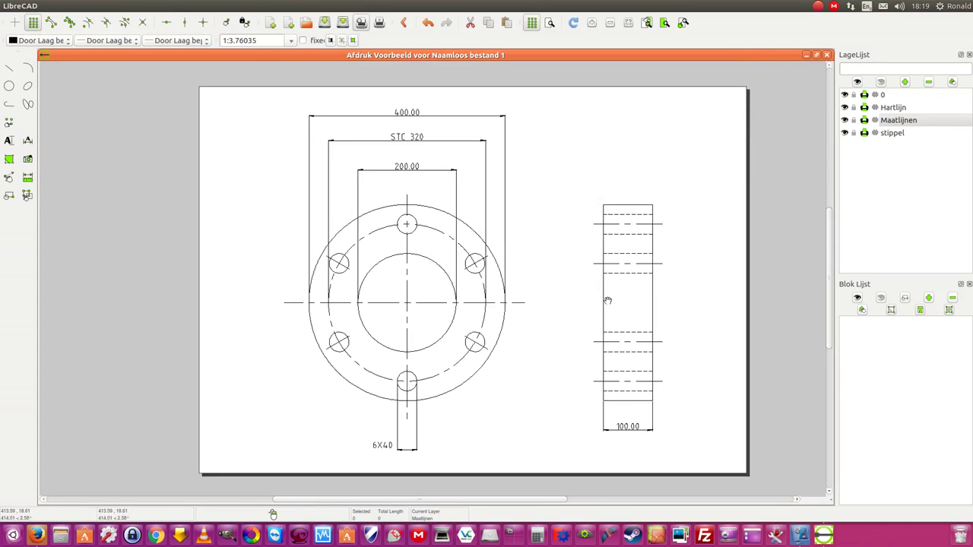
pyautogui.scroll(-1, 585, 304)
pyautogui.moveTo(577, 310); pyautogui.dragTo(571, 307)
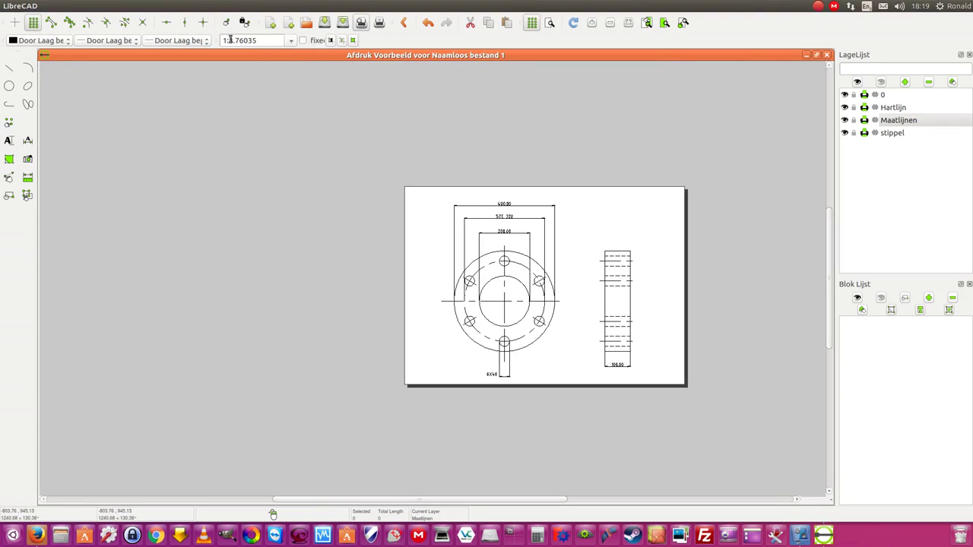
pyautogui.moveTo(229, 40); pyautogui.dragTo(267, 43)
pyautogui.press('BackSpace')
pyautogui.write('1:6')
pyautogui.press('Return')
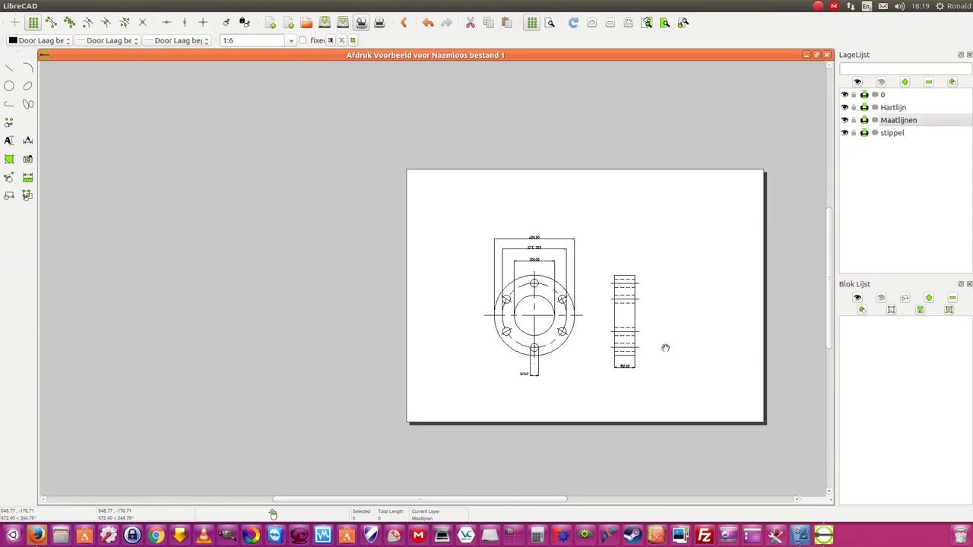
pyautogui.scroll(-1, 663, 348)
pyautogui.moveTo(635, 354); pyautogui.dragTo(650, 363)
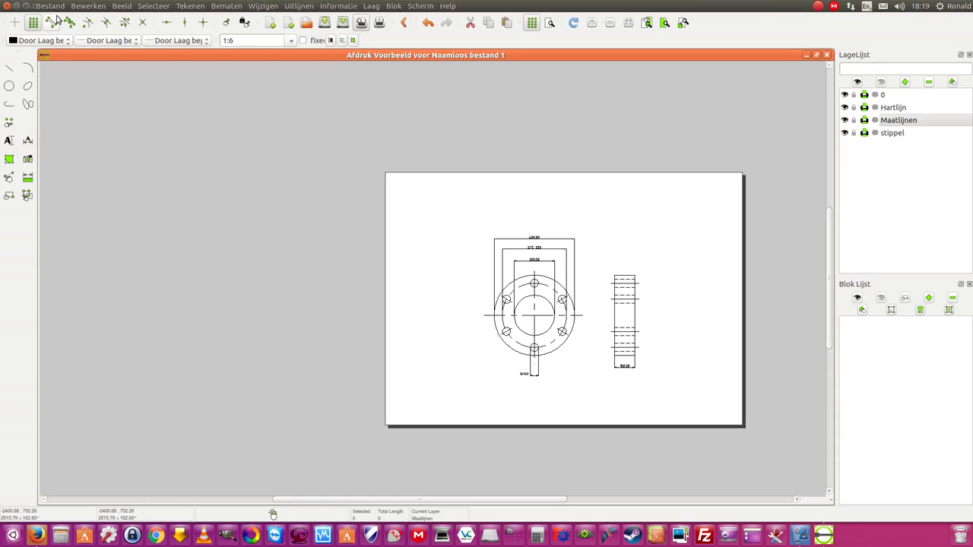
# Open the print settings, cancel without printing, and close the print preview.
pyautogui.click(51, 6)
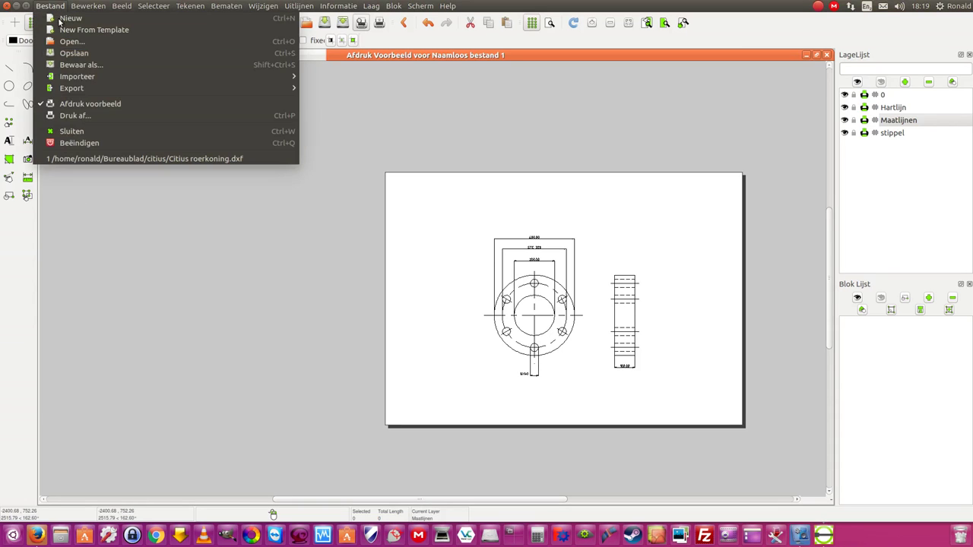
pyautogui.click(88, 116)
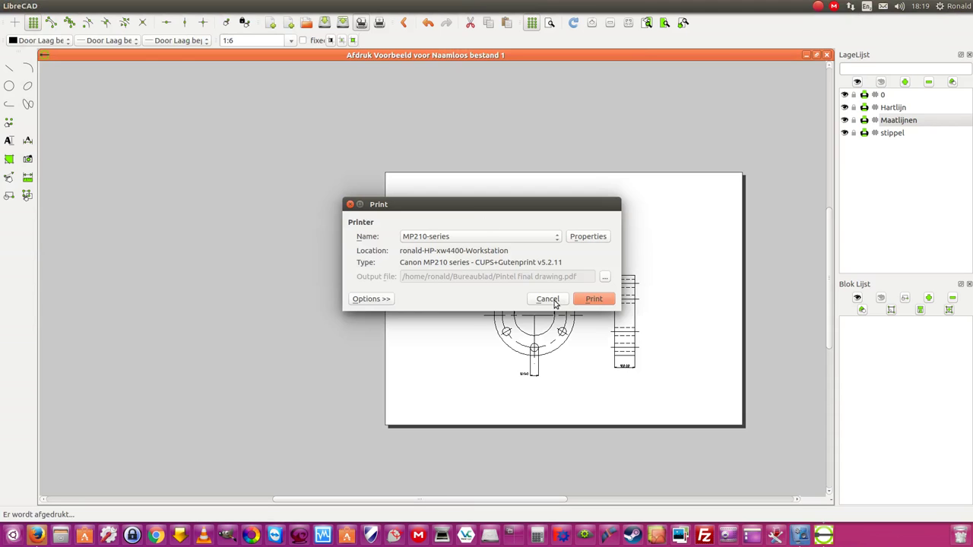
pyautogui.click(554, 301)
pyautogui.click(50, 6)
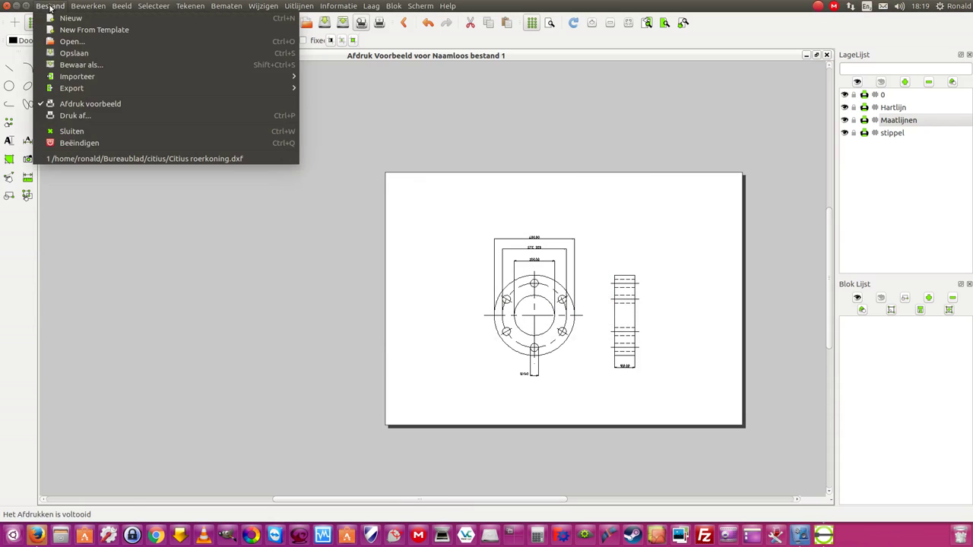
pyautogui.click(100, 104)
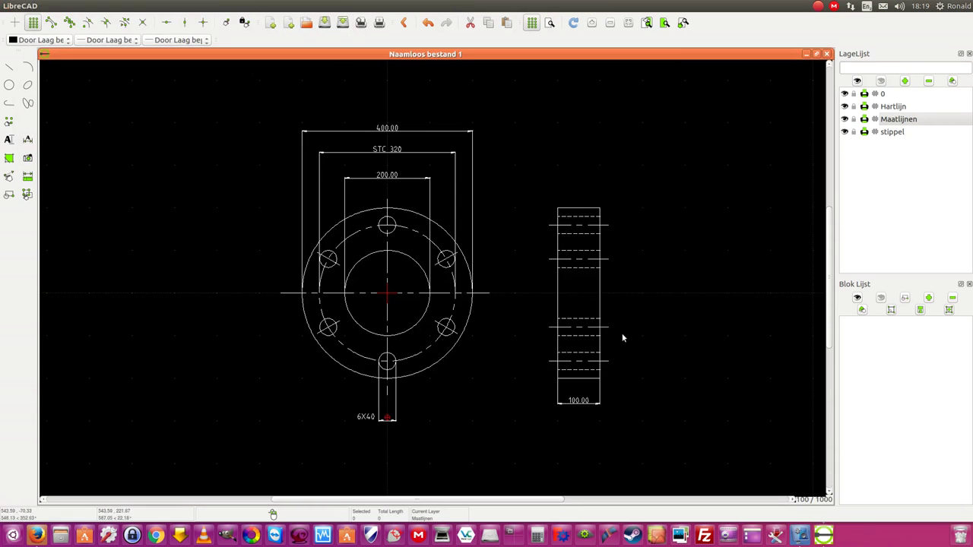
pyautogui.scroll(-6, 645, 368)
pyautogui.scroll(4, 658, 377)
pyautogui.scroll(1, 659, 377)
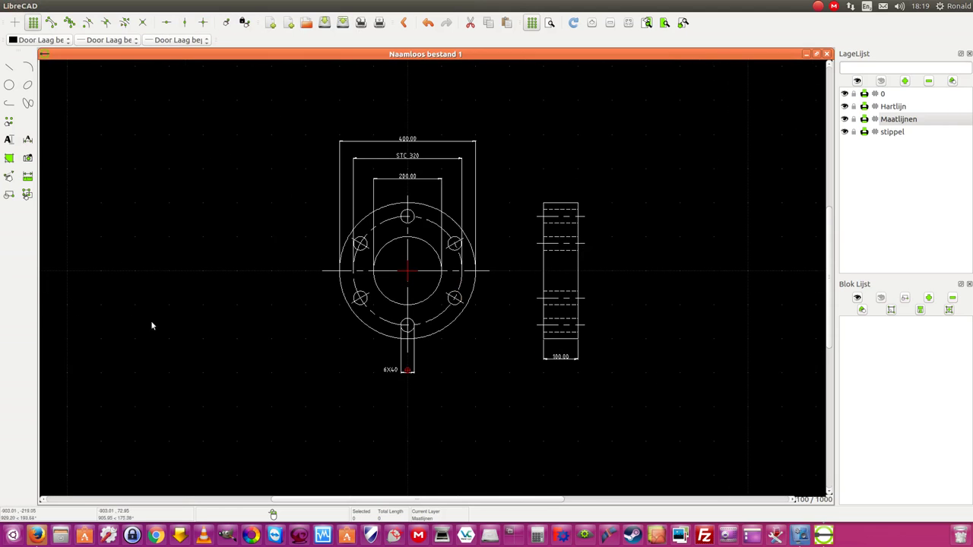
pyautogui.click(9, 141)
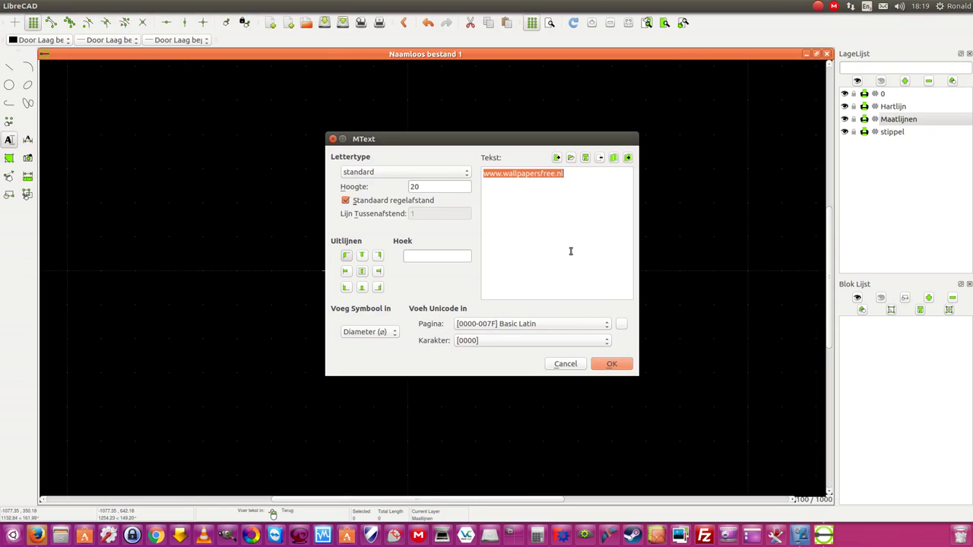
pyautogui.click(614, 364)
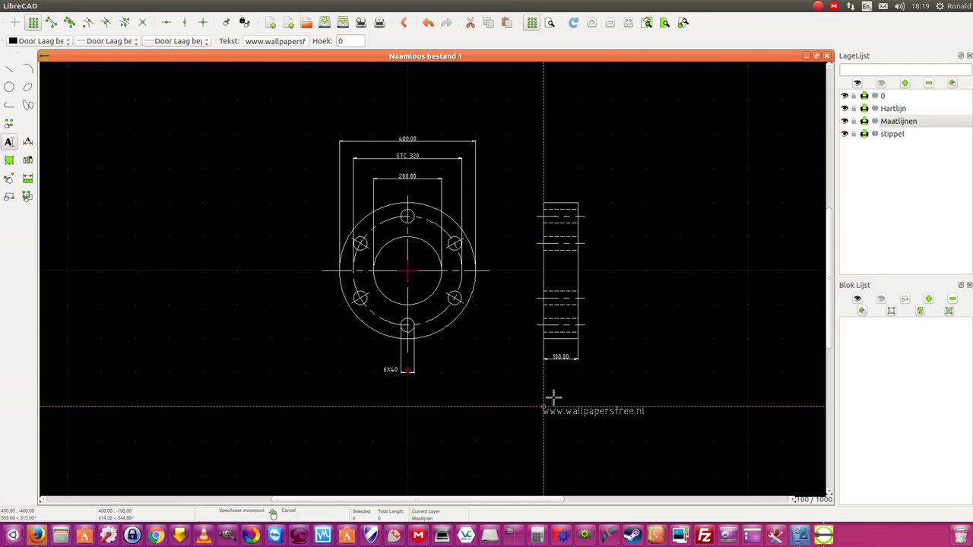
pyautogui.scroll(3, 571, 395)
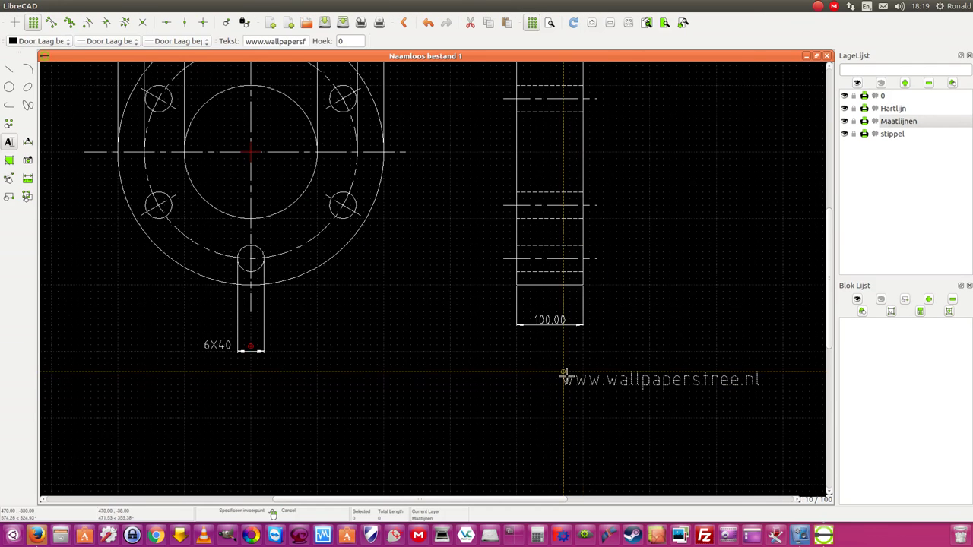
pyautogui.click(582, 416)
pyautogui.scroll(-1, 485, 400)
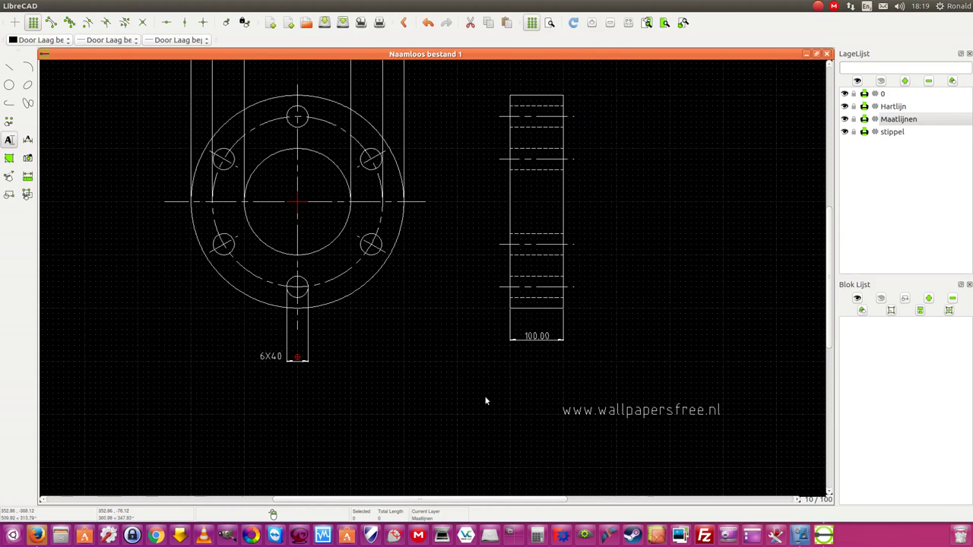
pyautogui.scroll(-2, 732, 405)
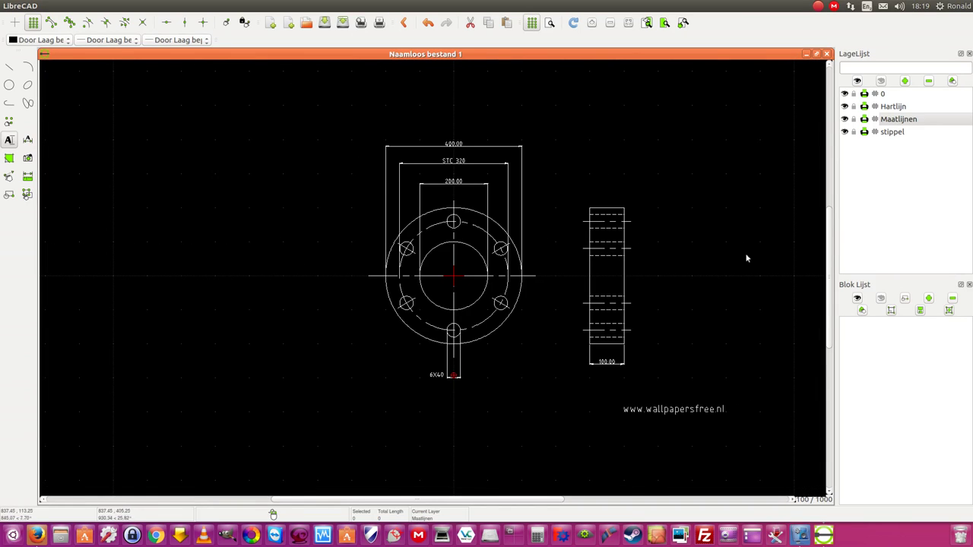
pyautogui.moveTo(471, 500); pyautogui.dragTo(491, 500)
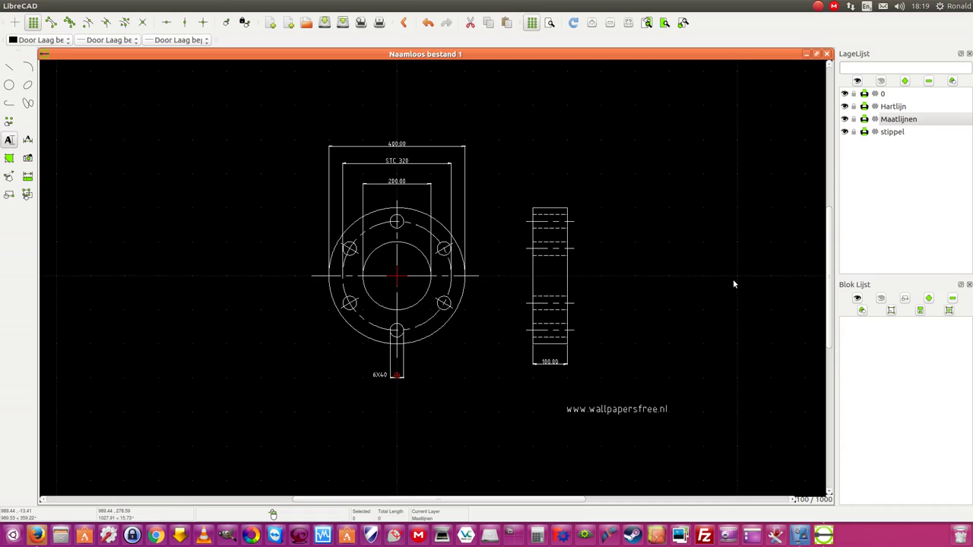
pyautogui.scroll(1, 740, 286)
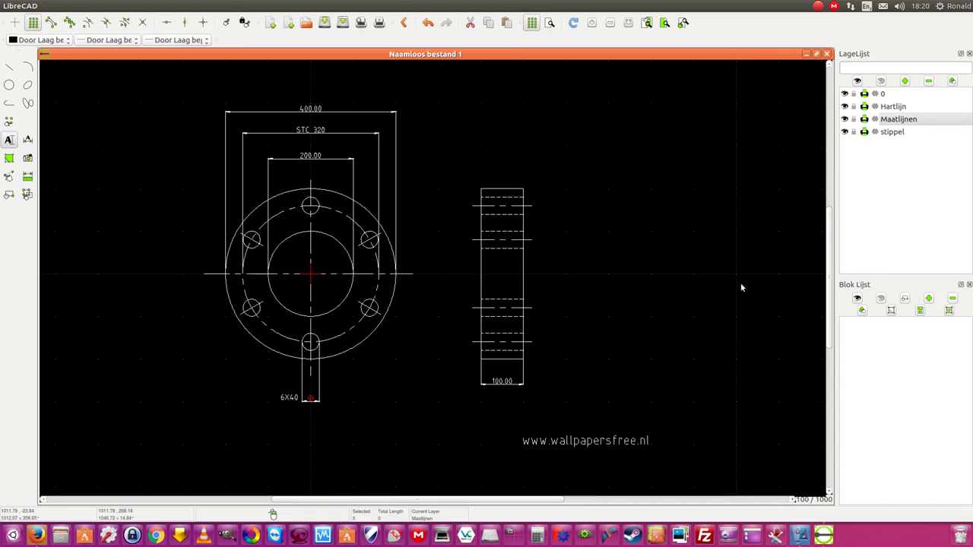